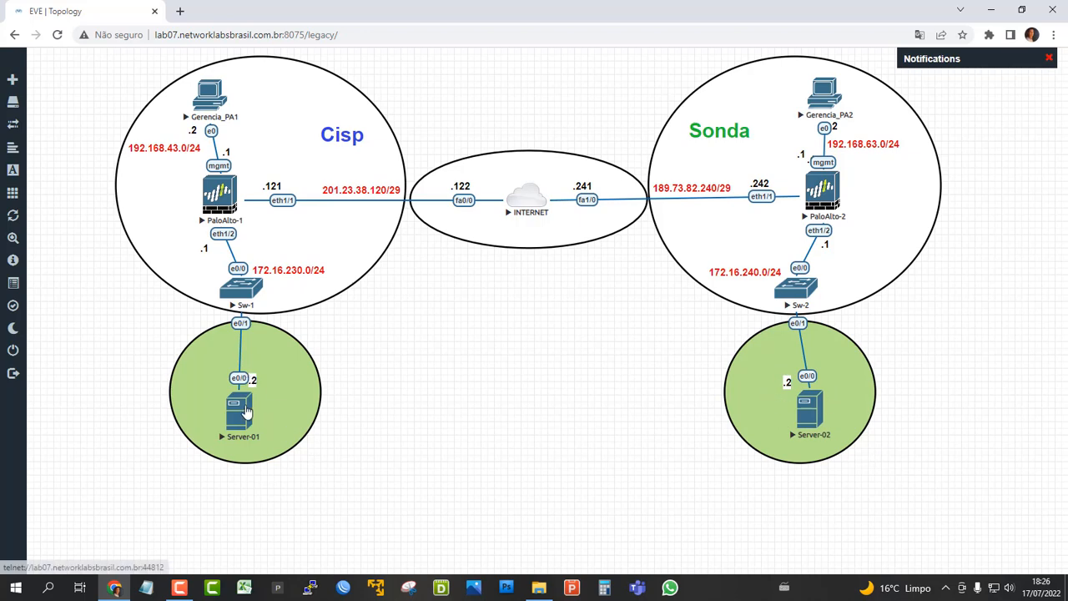
Open the Server-01 console, enter privileged mode, ping 172.16.240.2, and disconnect the session.
click(246, 409)
click(561, 139)
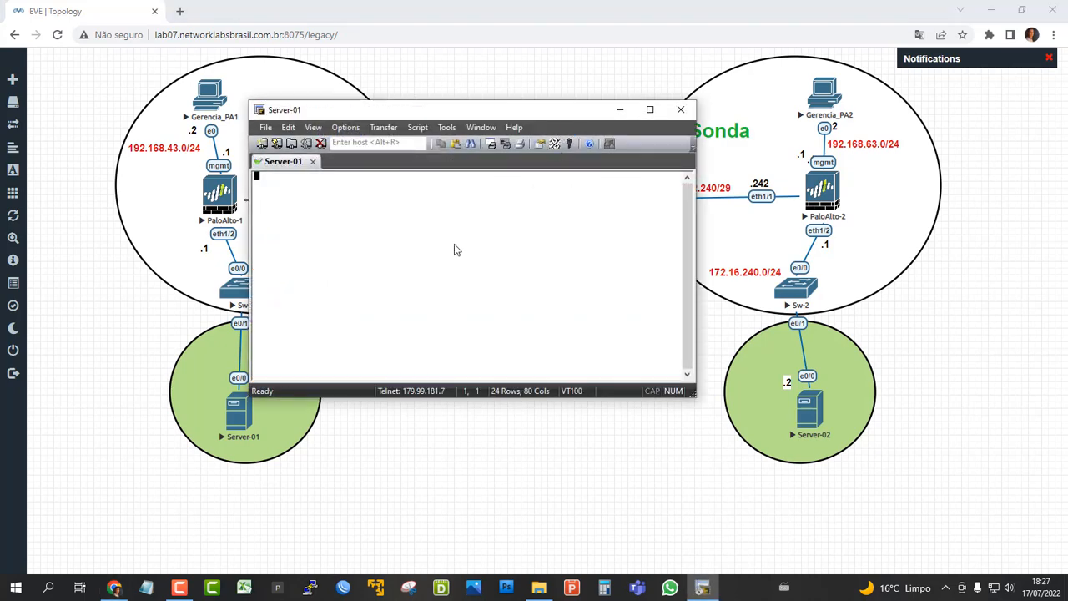
key(Return)
text(en)
key(Return)
text(ping )
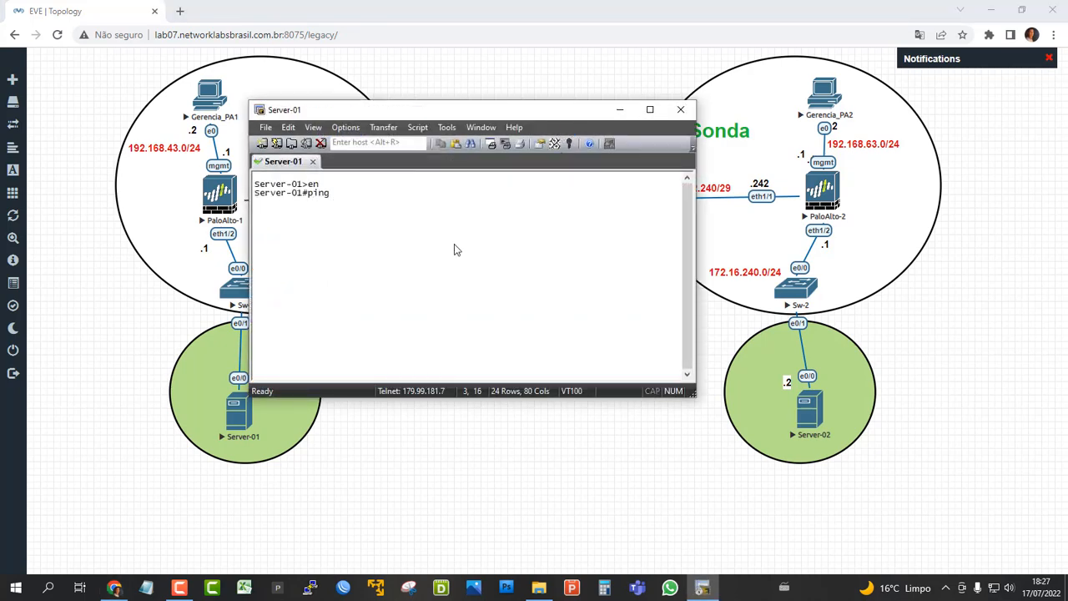
text(172.16.240.2)
key(Return)
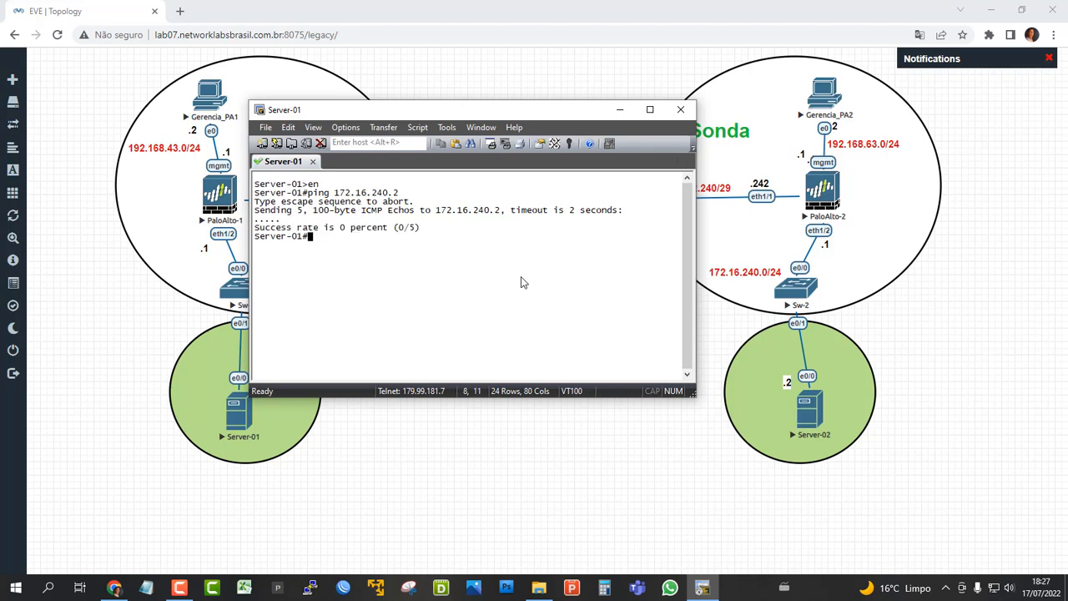
click(680, 110)
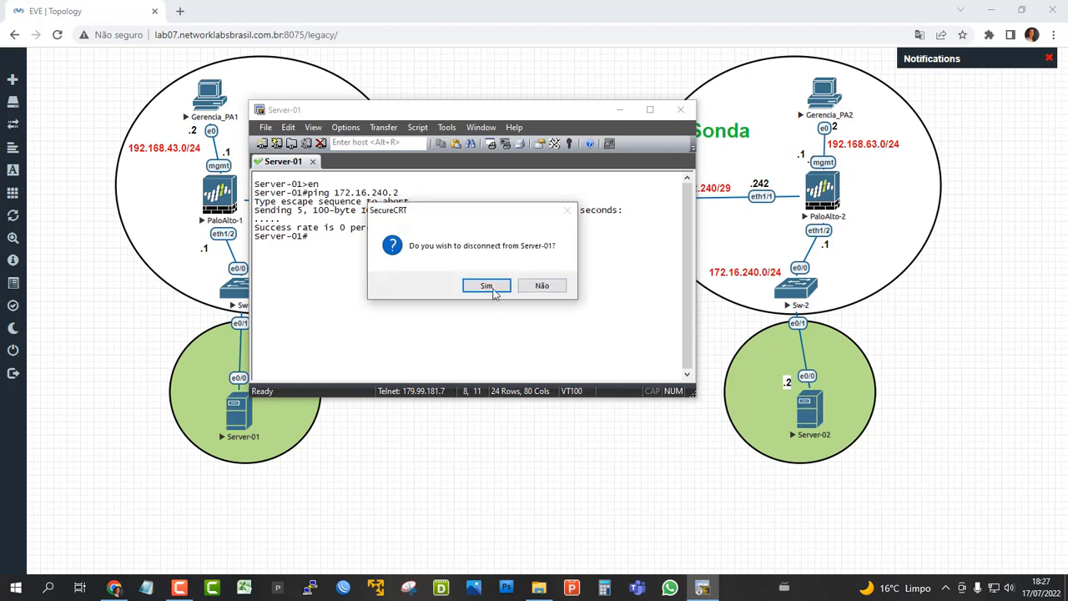
click(486, 287)
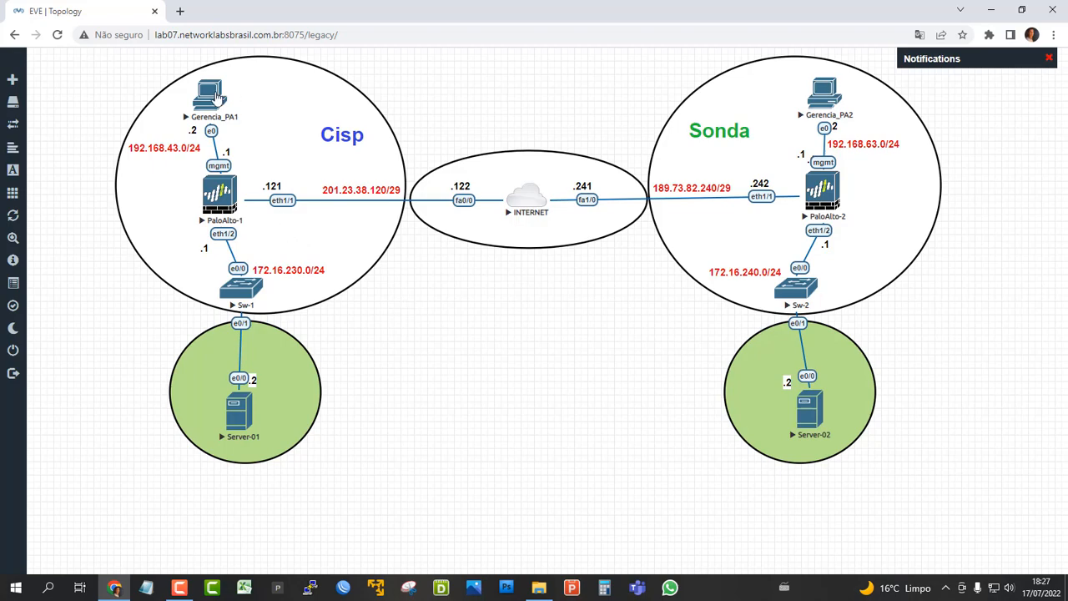
On the Gerencia_PA1 management machine, add an IKE crypto profile named ike-vpn-sonda-phase1 to the Palo Alto firewall.
click(212, 96)
click(562, 140)
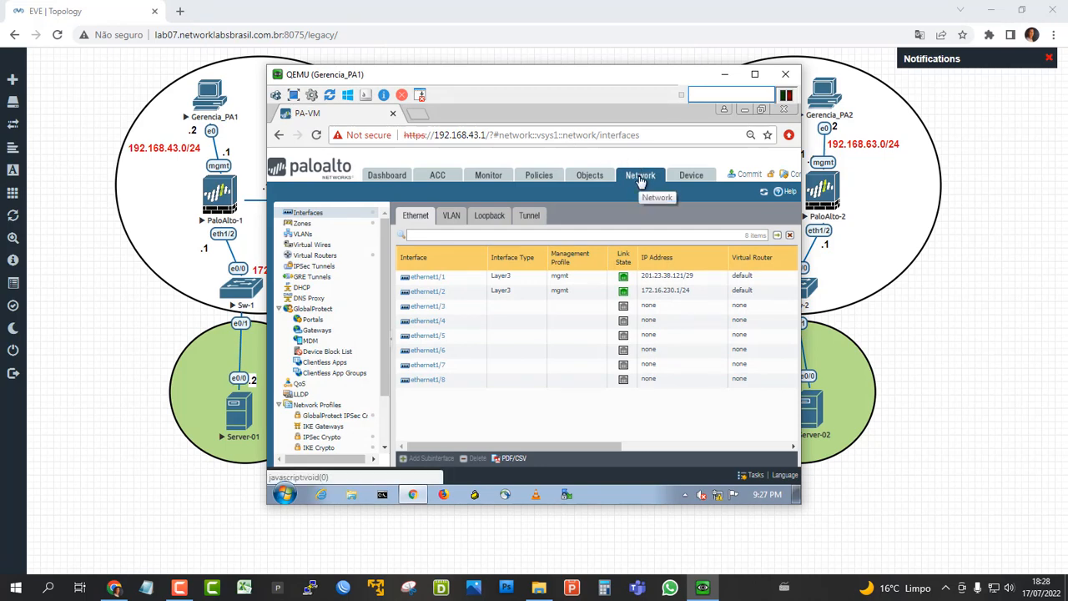
drag(384, 286, 383, 338)
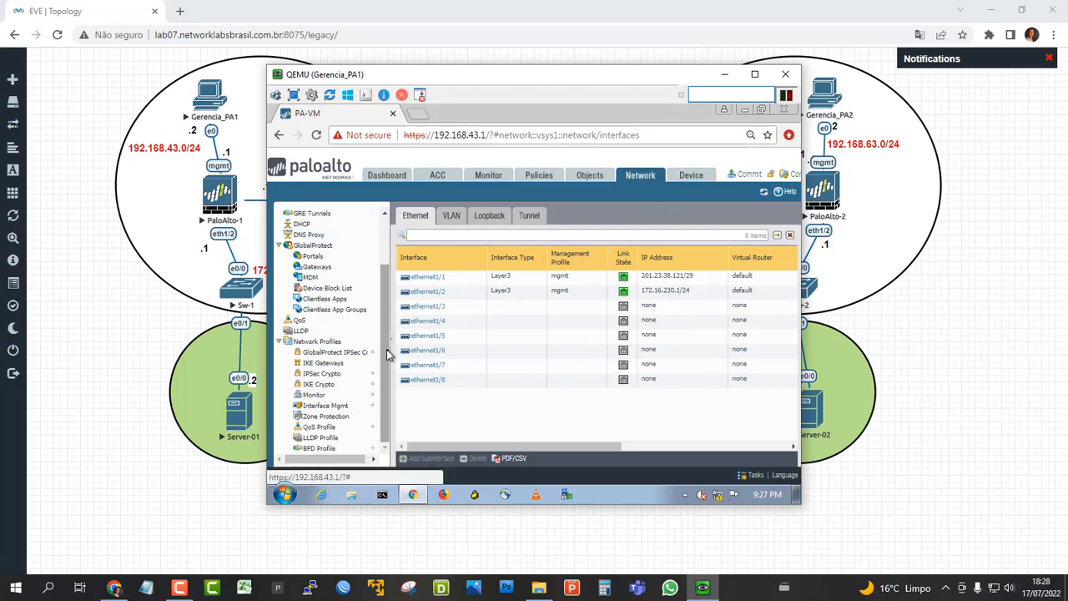
click(321, 384)
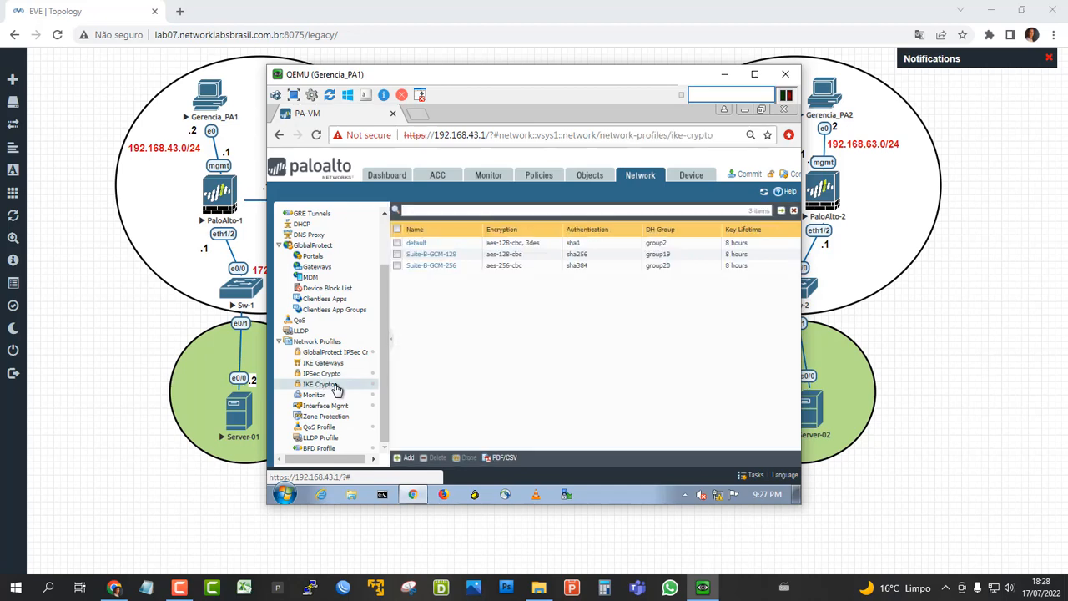
click(408, 458)
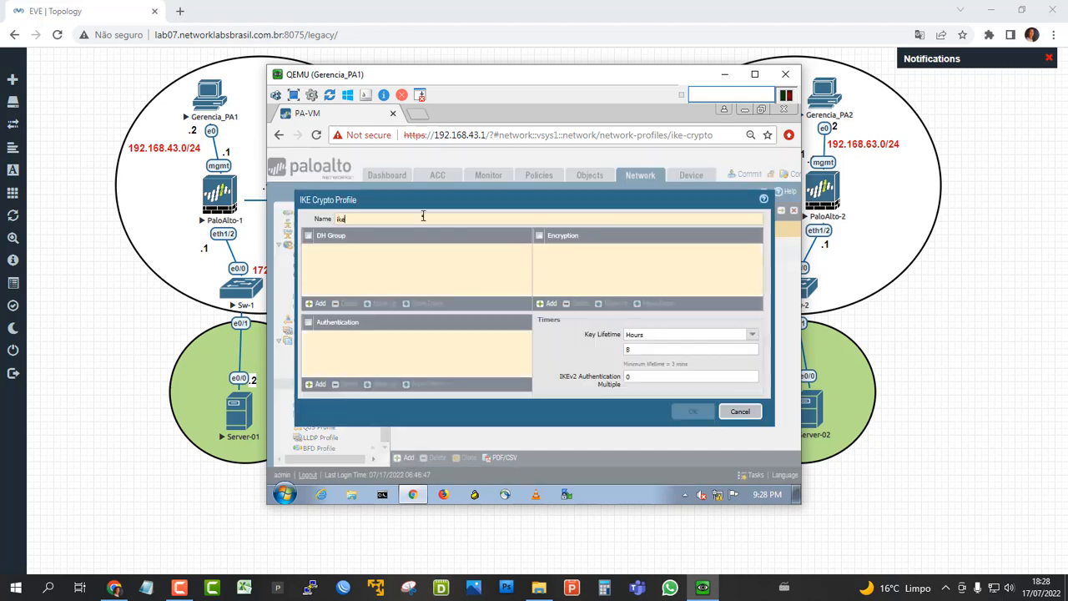
text(ike-vpn)
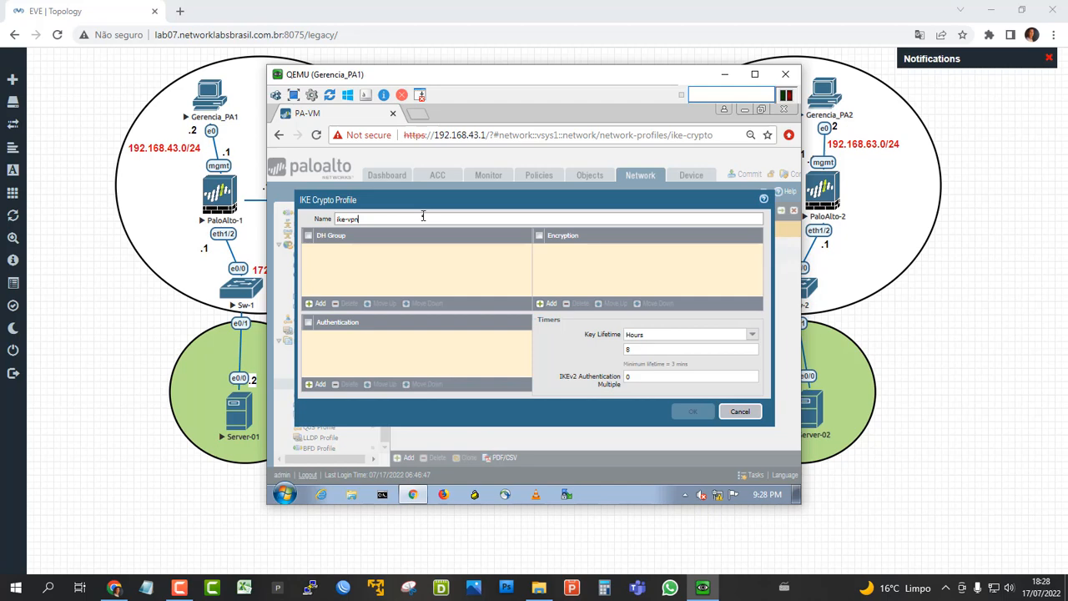
text(-sonda-phase1)
Give the IKE crypto profile DH group group2, encryption des and authentication sha1.
click(321, 304)
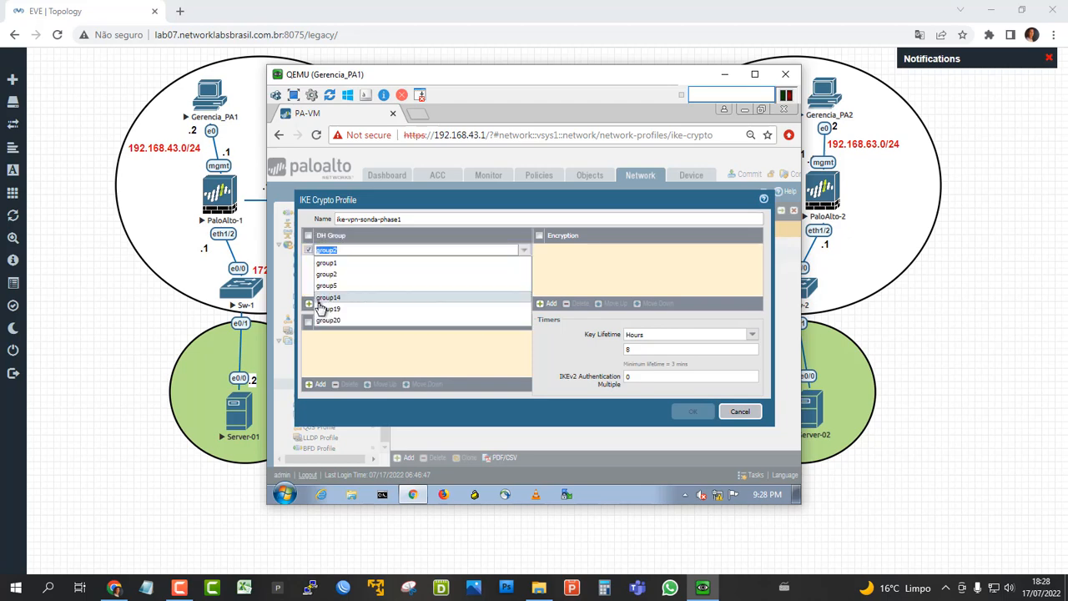
click(362, 277)
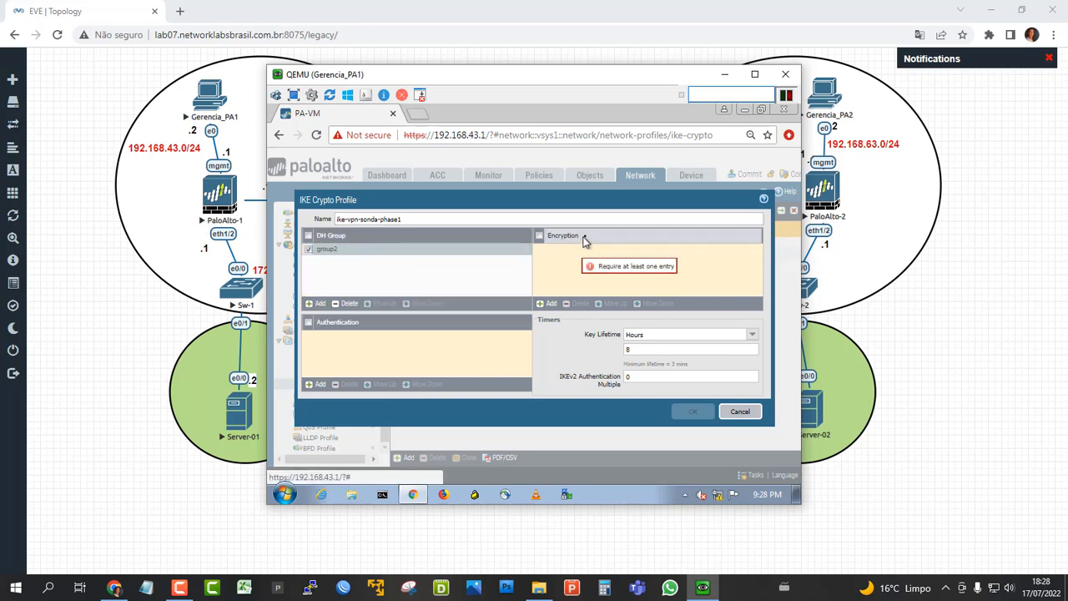
click(551, 304)
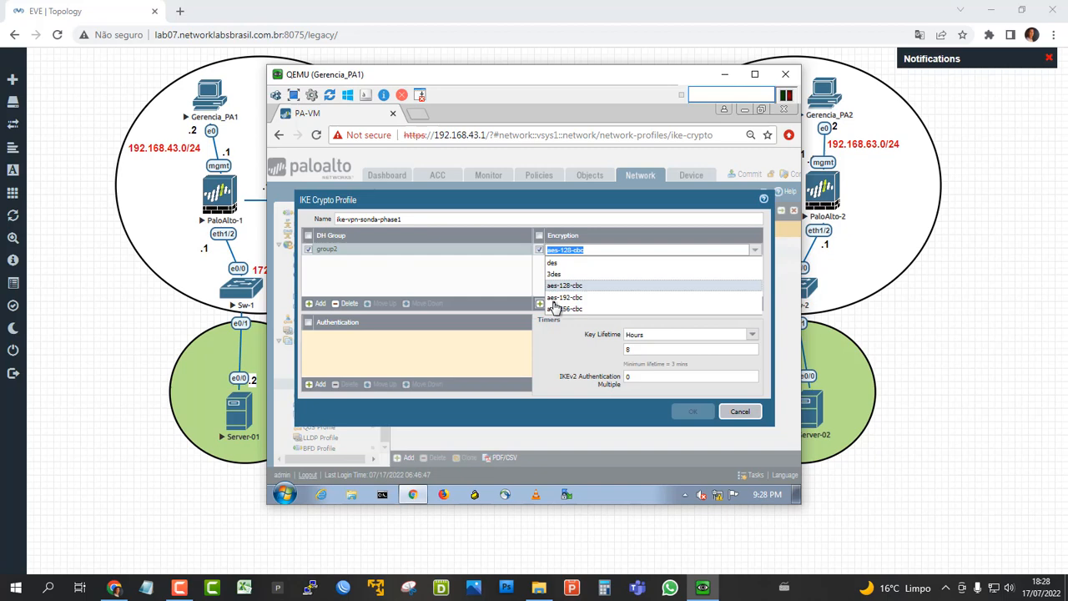
click(584, 264)
click(316, 383)
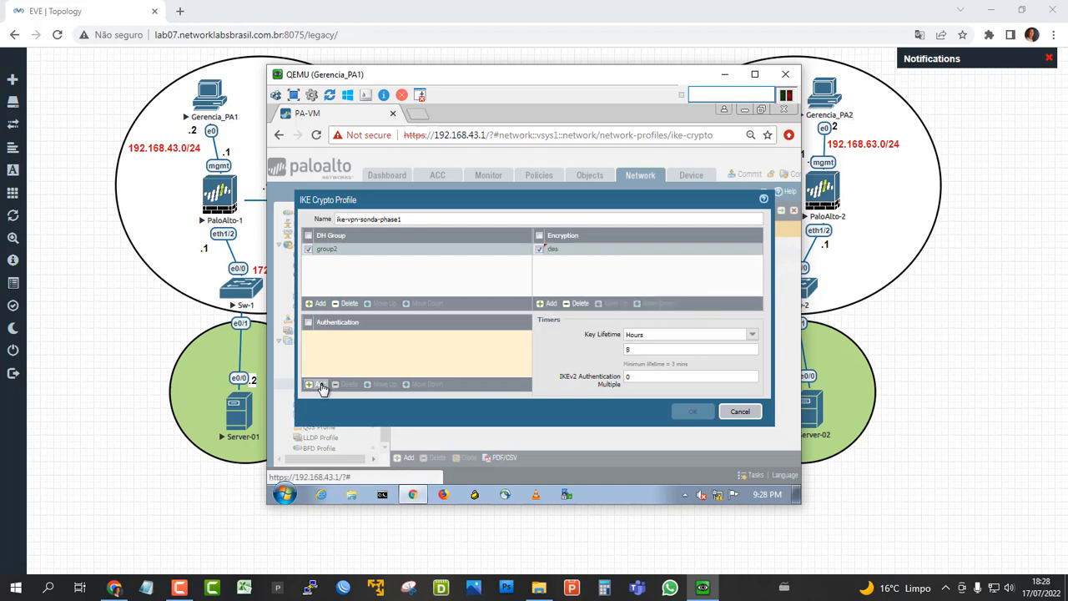
click(338, 367)
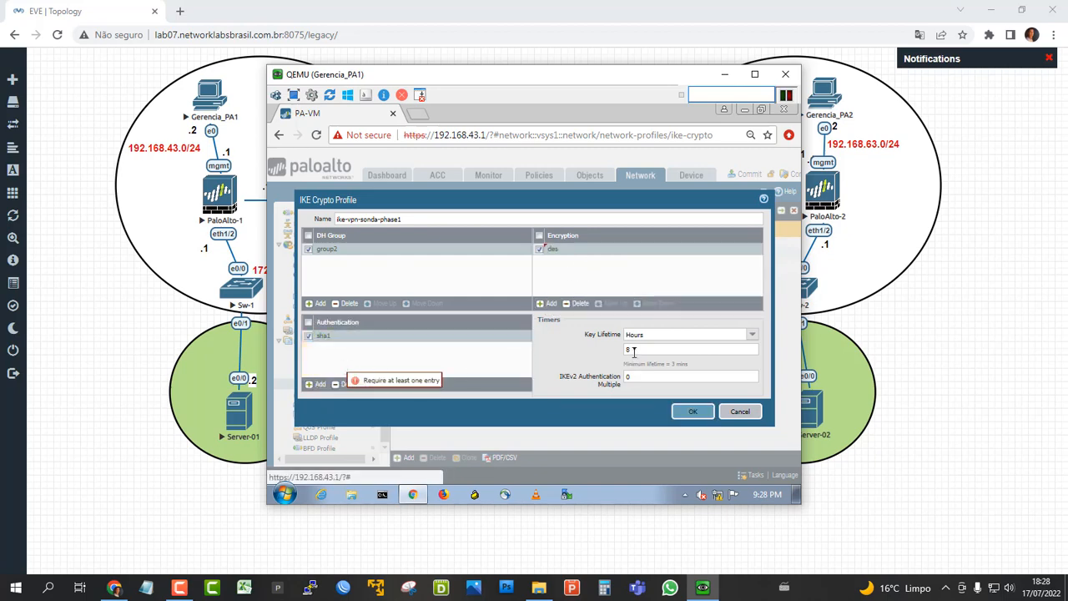
Set the IKE crypto profile's key lifetime to 28800 seconds and save the profile.
click(754, 336)
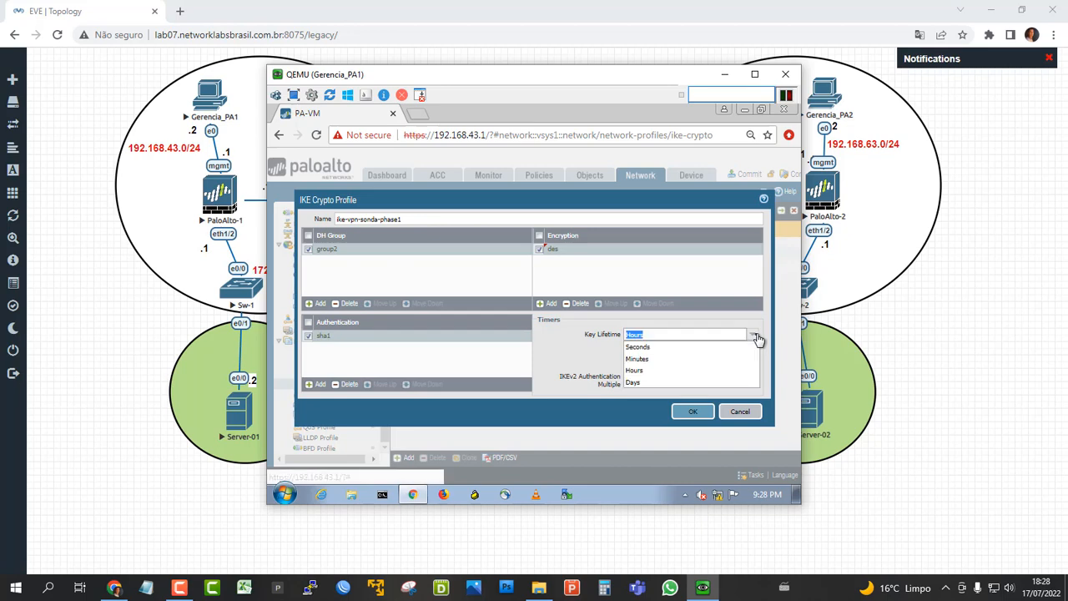
click(680, 348)
click(657, 350)
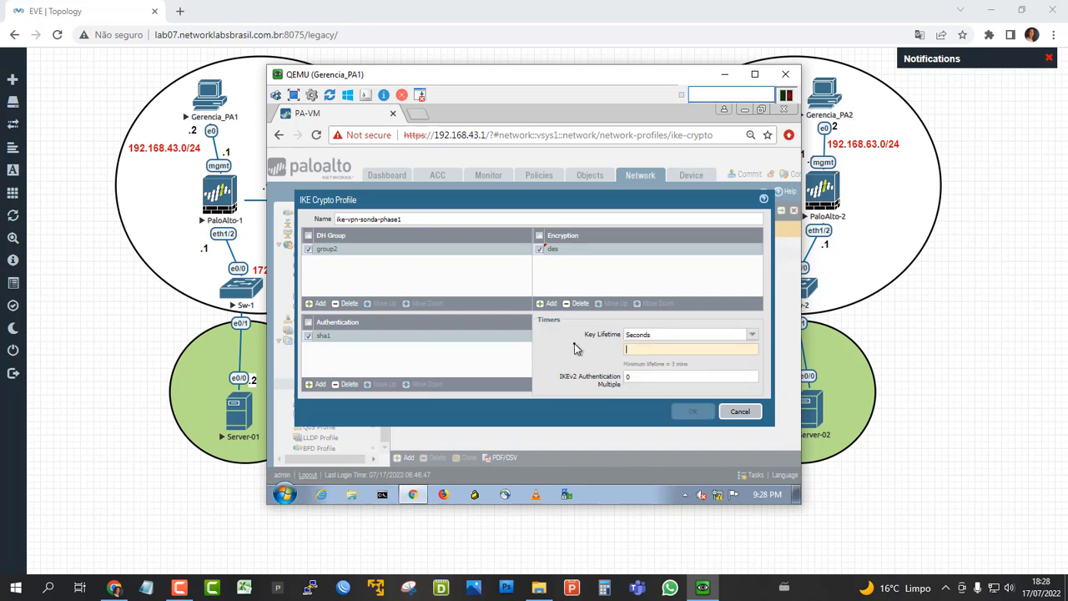
text(28800)
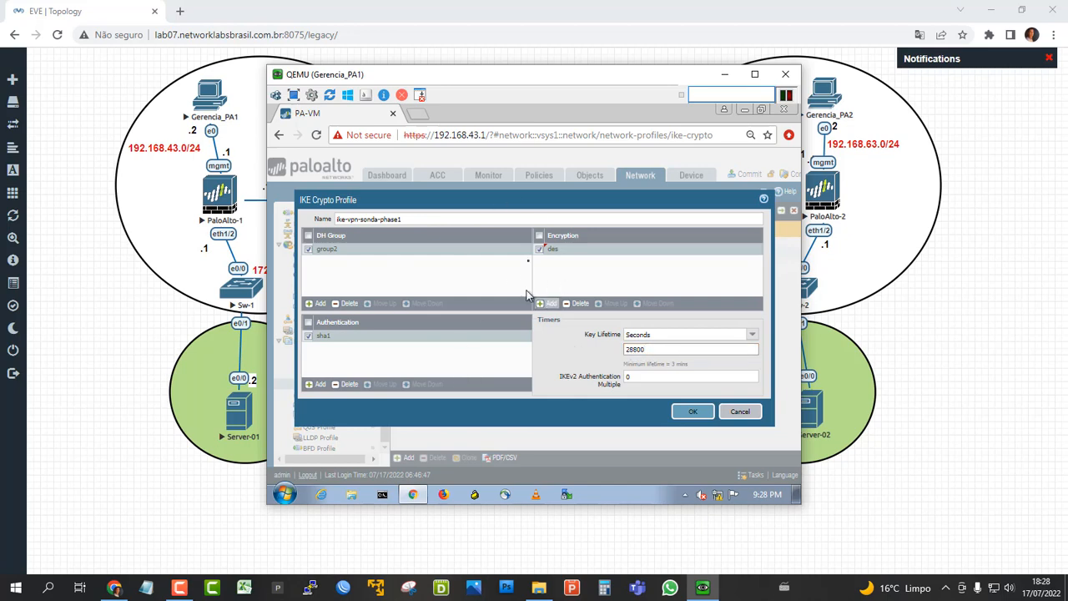
click(693, 412)
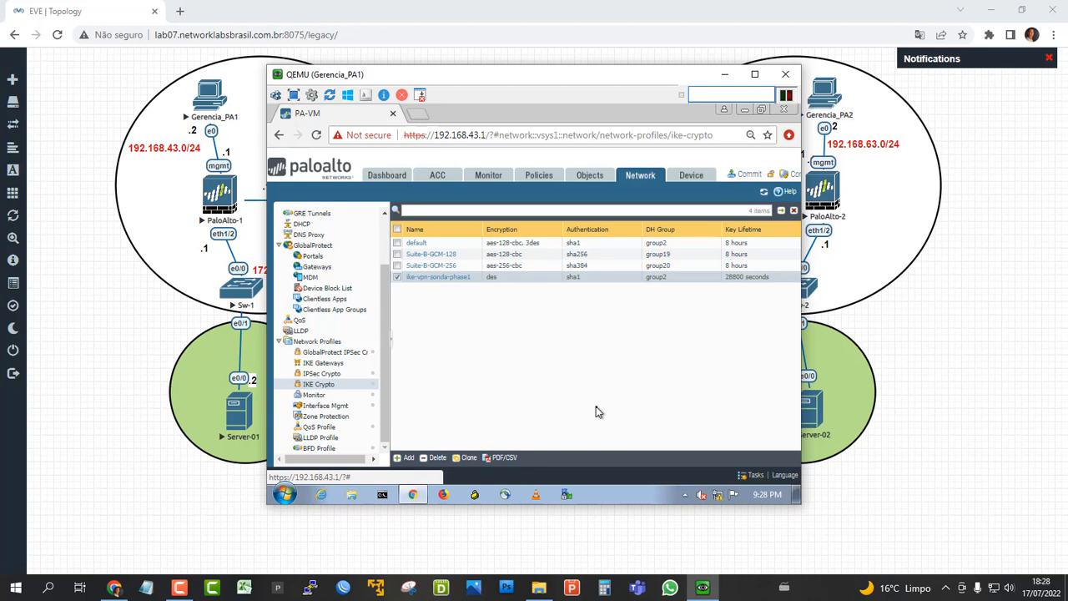
Add an IPSec crypto profile named ipsec-vpn-sonda-phase2 with des encryption.
click(318, 376)
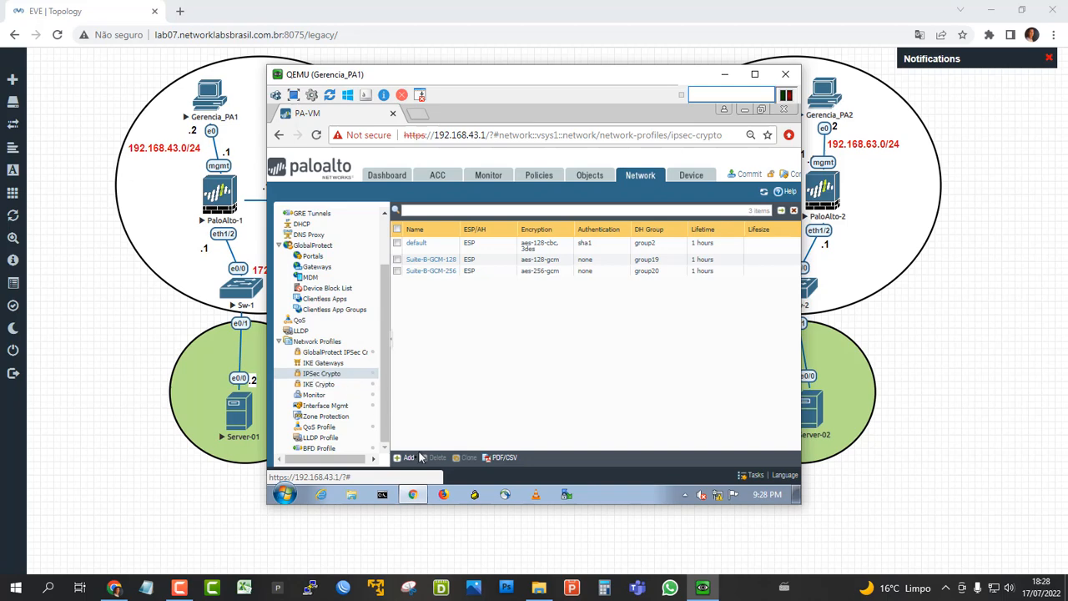
click(408, 459)
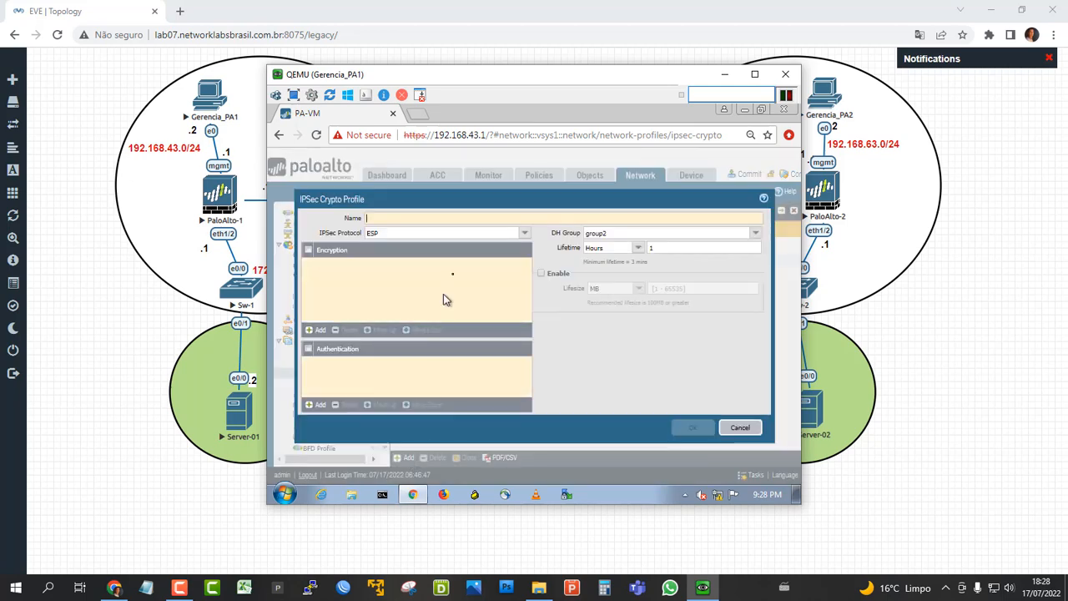
text(ips)
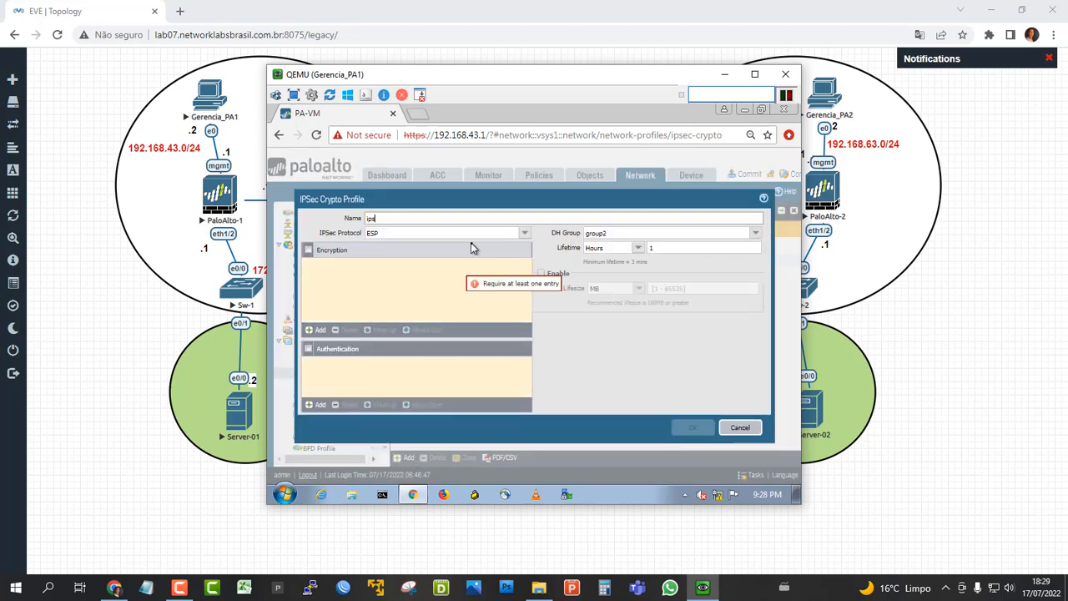
text(ec-vpn-sonda-phase2)
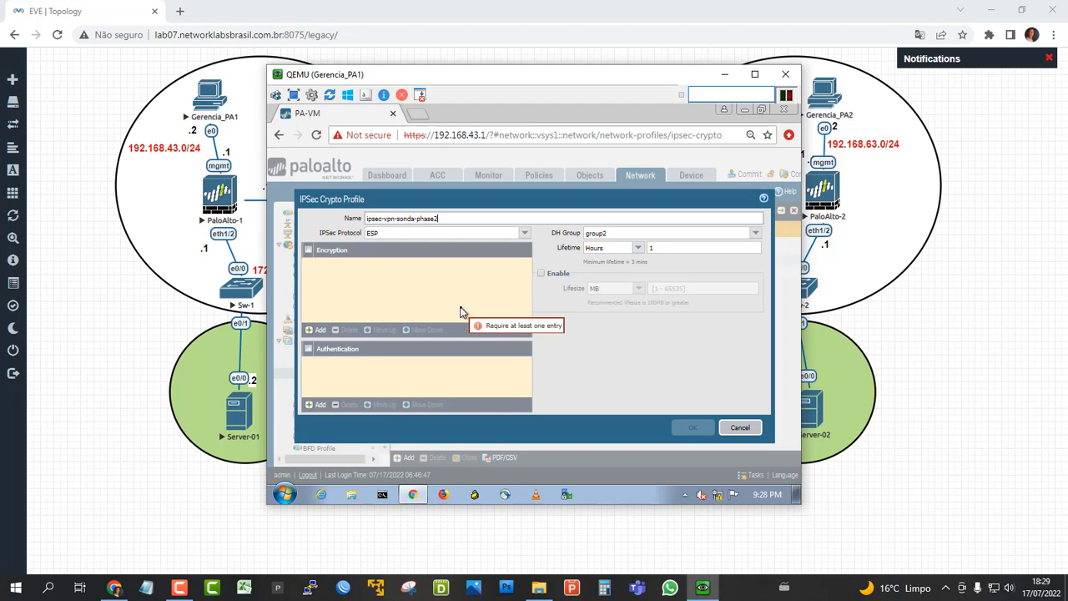
click(315, 331)
click(388, 276)
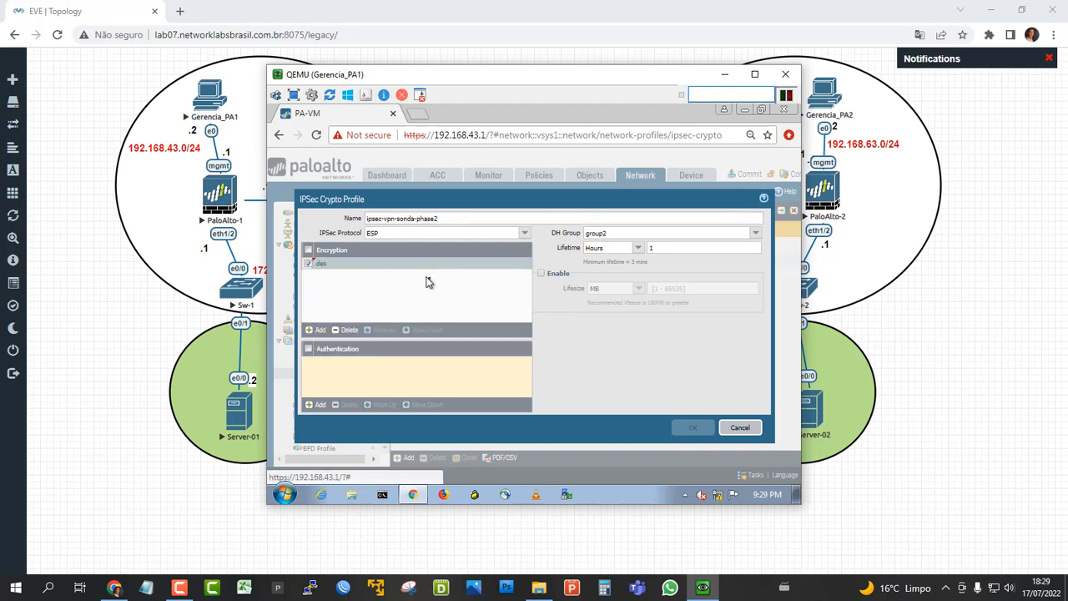
Set the IPSec crypto profile's DH group to group5 and its lifetime to 28800 seconds.
click(754, 233)
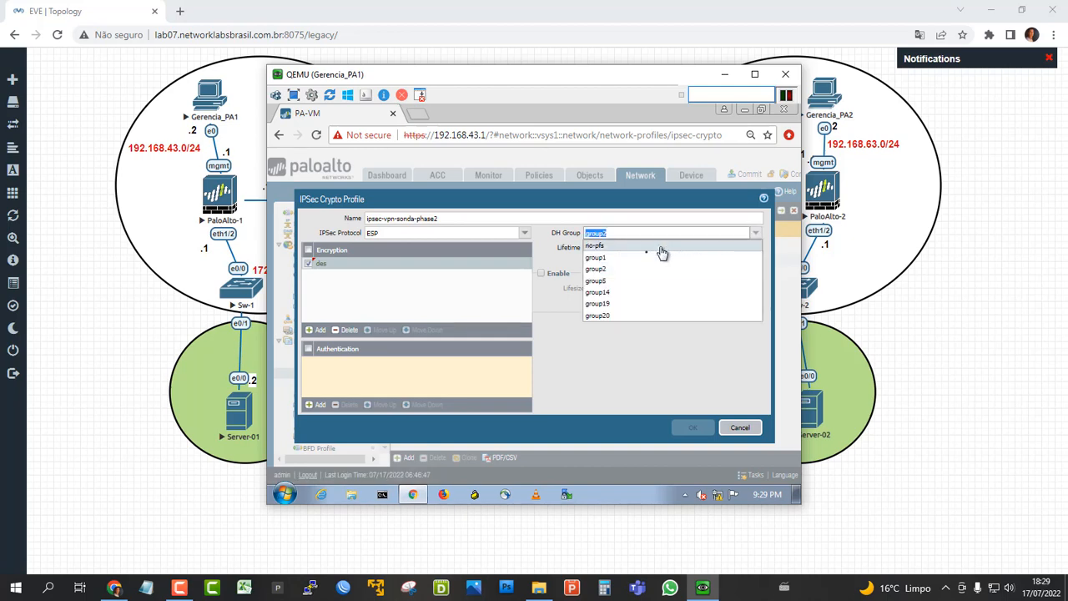
click(620, 282)
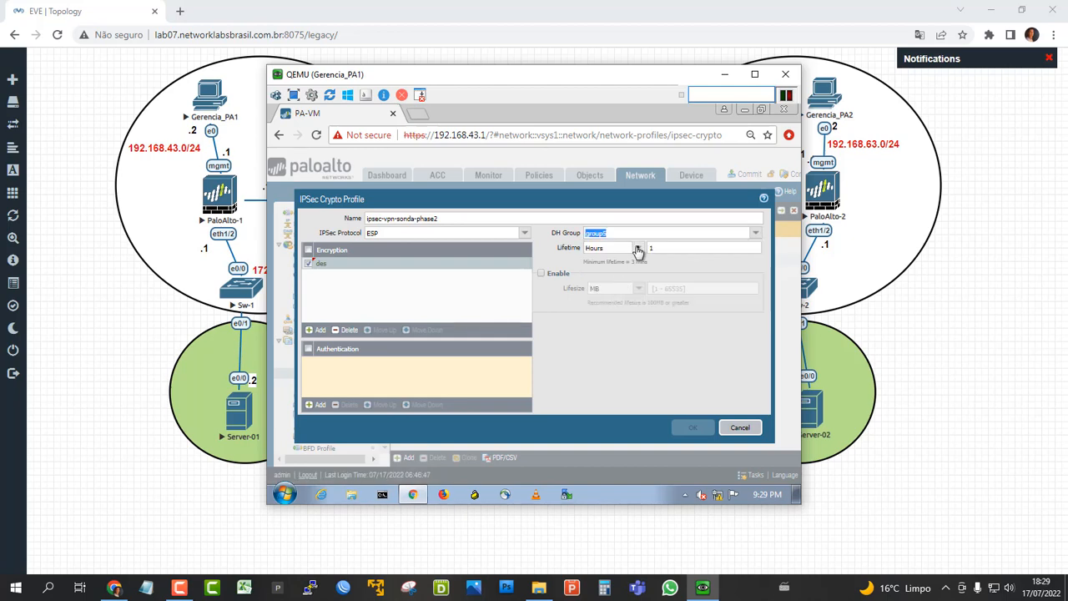
click(637, 248)
click(597, 260)
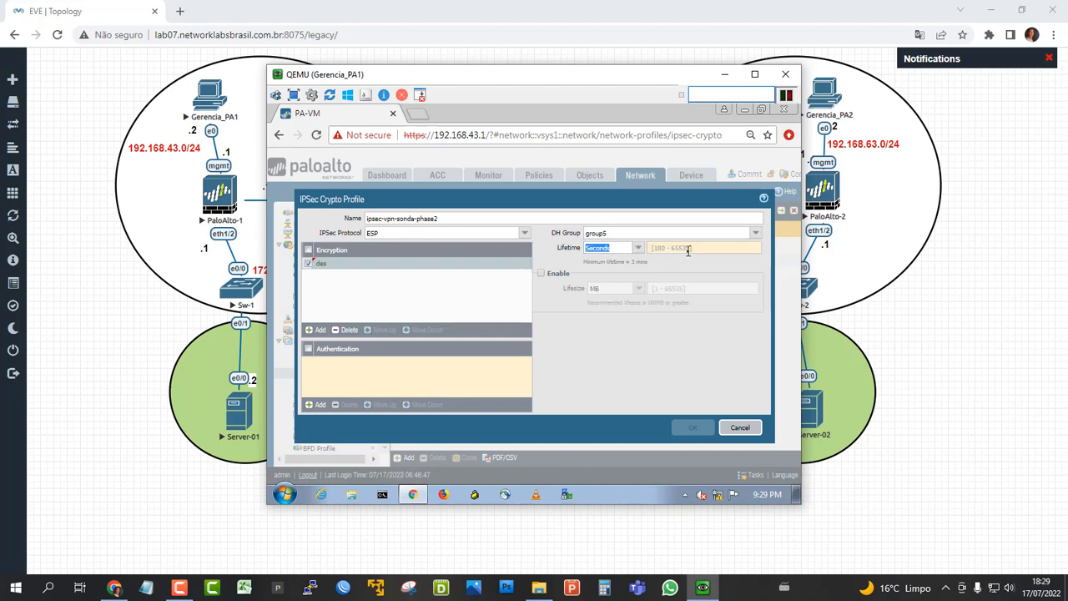
click(687, 249)
key(BackSpace)
text(28800)
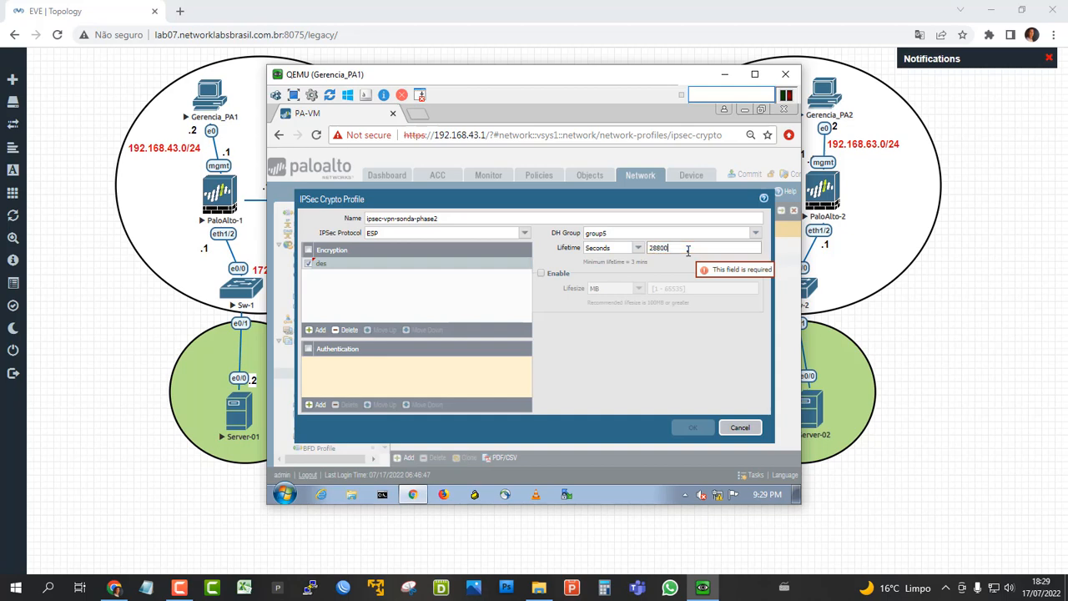
Add sha1 authentication to the IPSec crypto profile and save it.
click(322, 406)
click(339, 406)
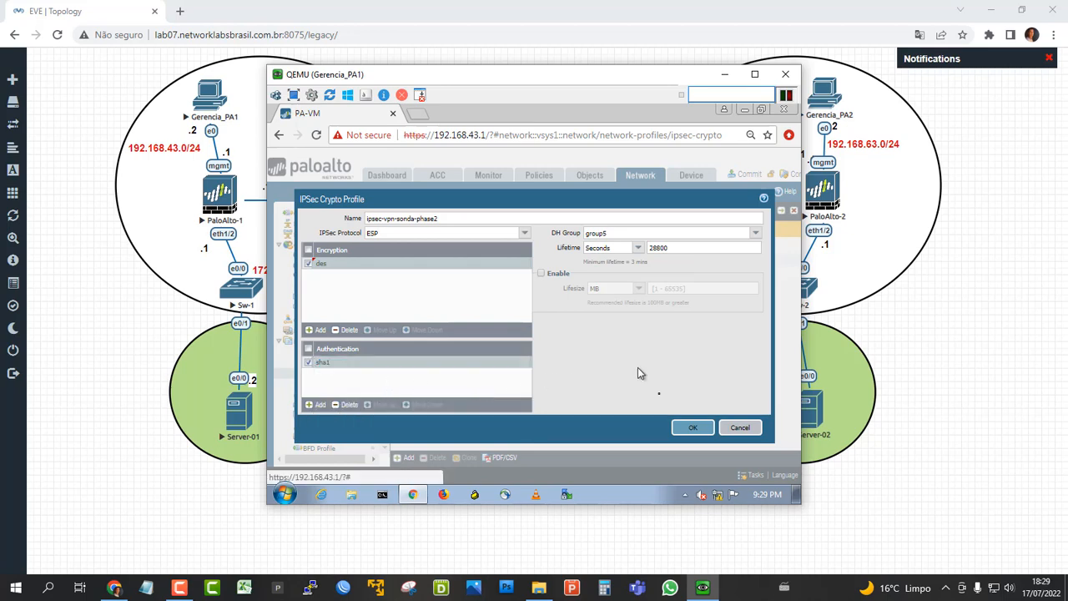
click(689, 428)
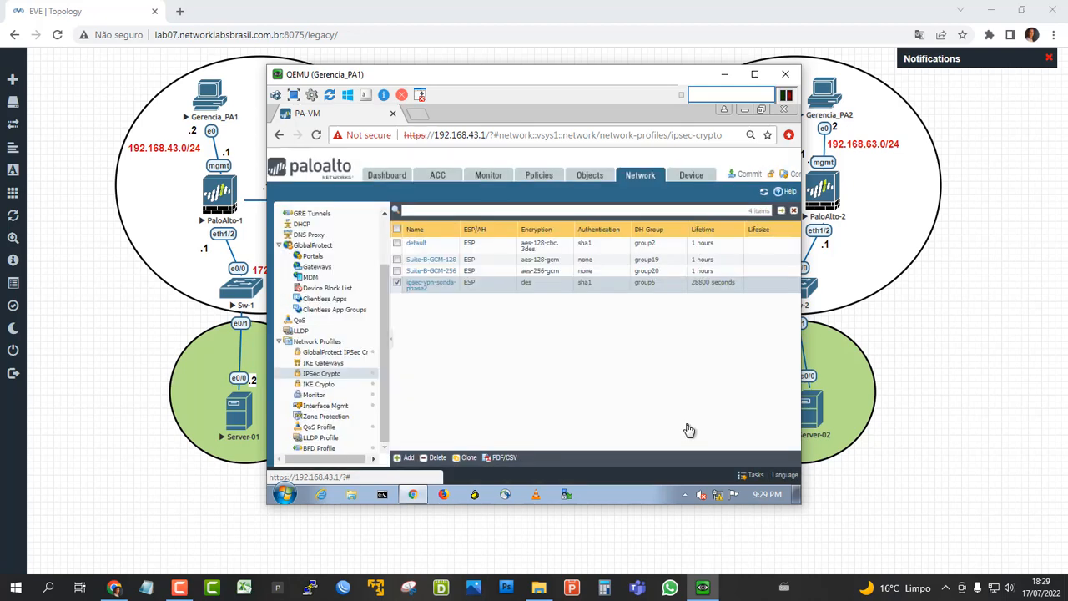
Add an IKE gateway named ike-vpn-sonda-gw.
click(325, 364)
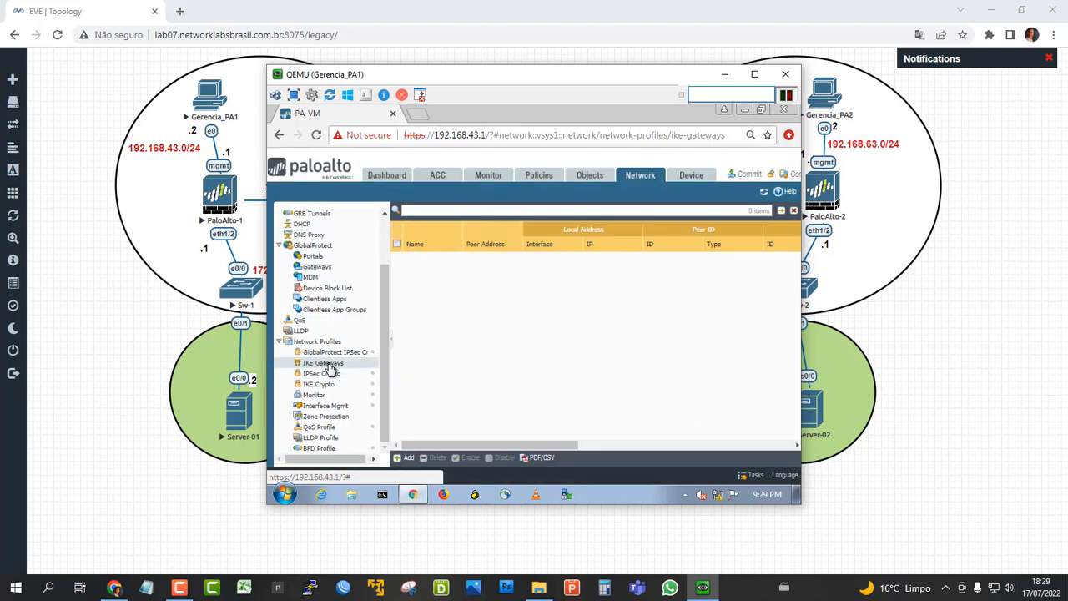
click(407, 459)
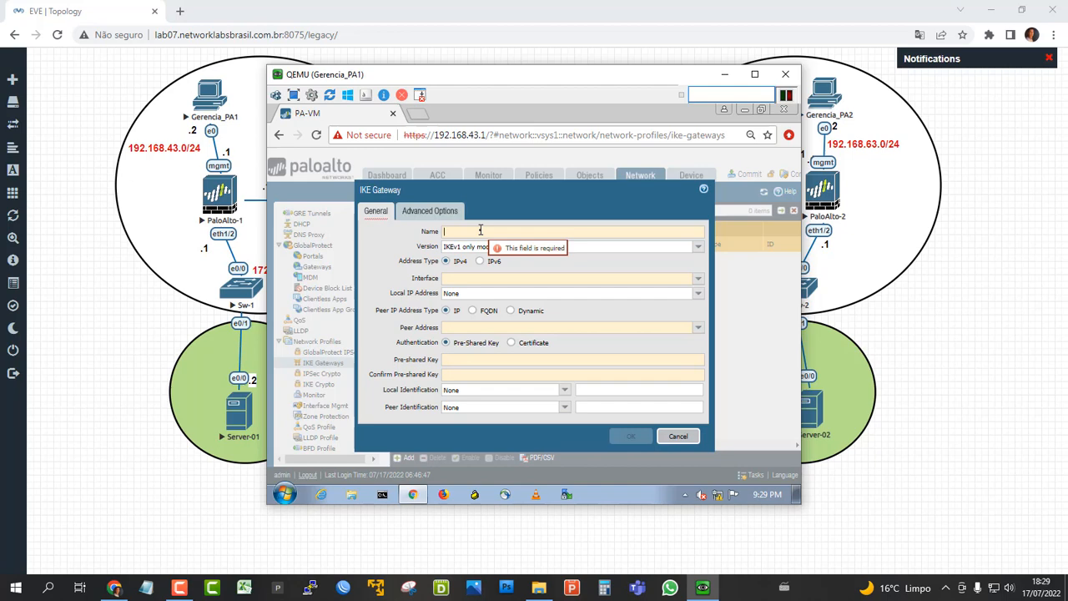
text(ike-vpn-s)
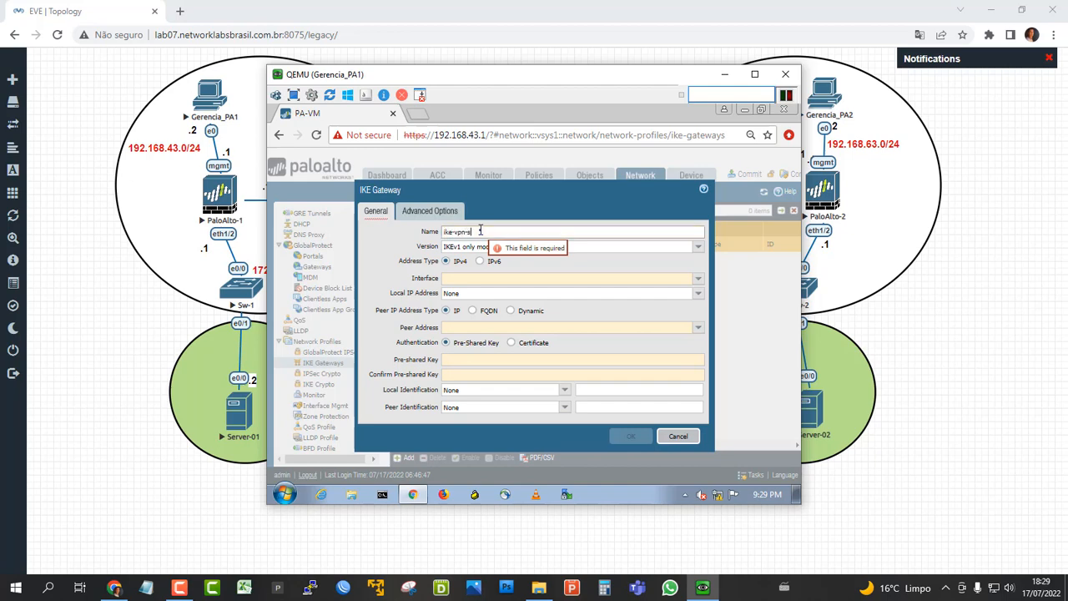
text(onda-gw)
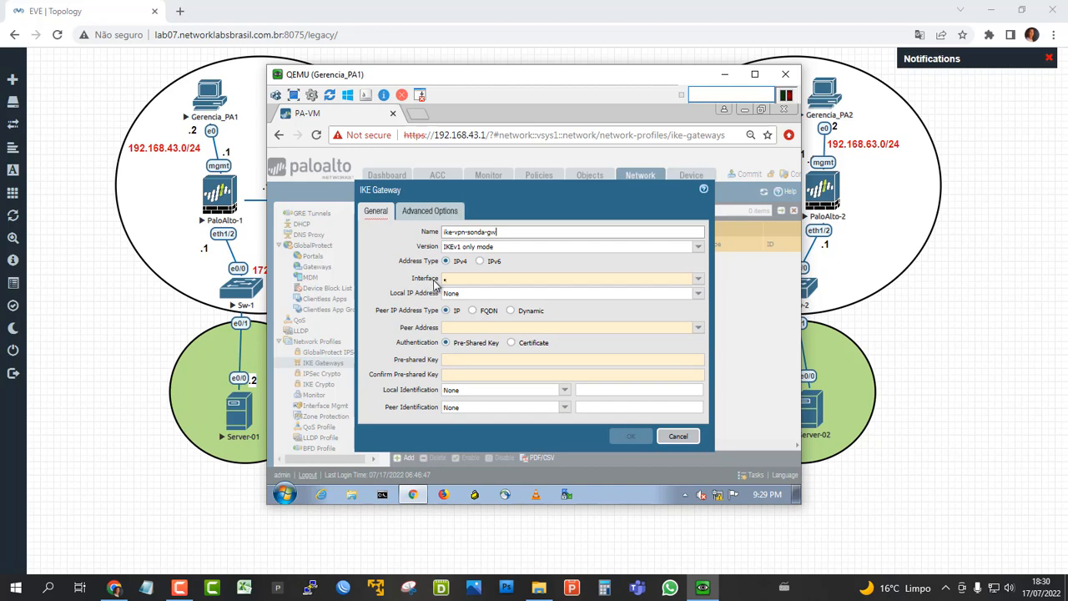
Set the IKE gateway's interface to ethernet1/1 and its local IP address to 201.23.38.121/29.
click(697, 281)
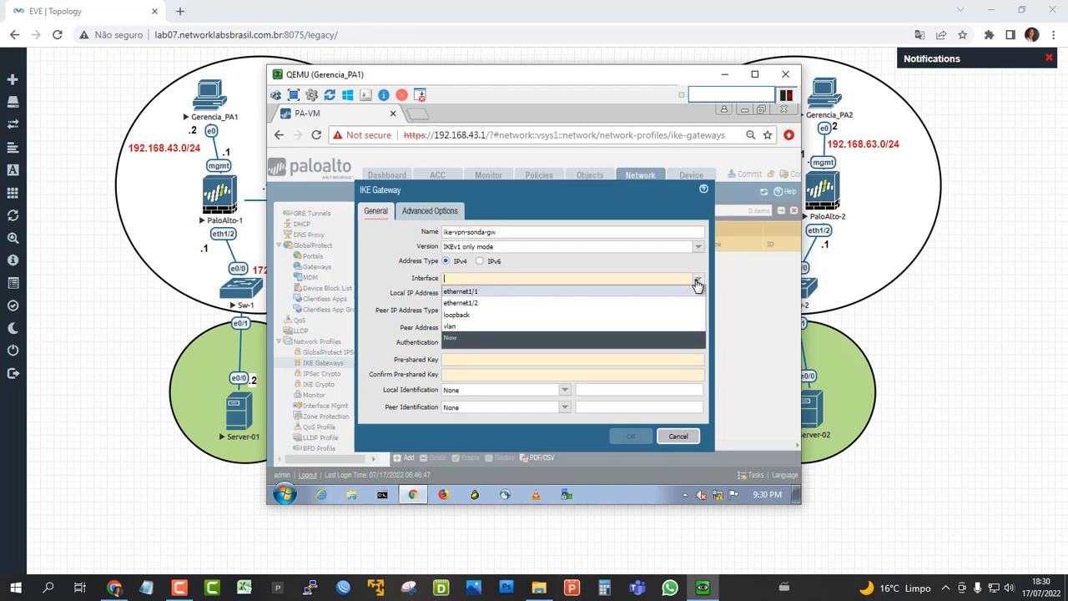
click(466, 291)
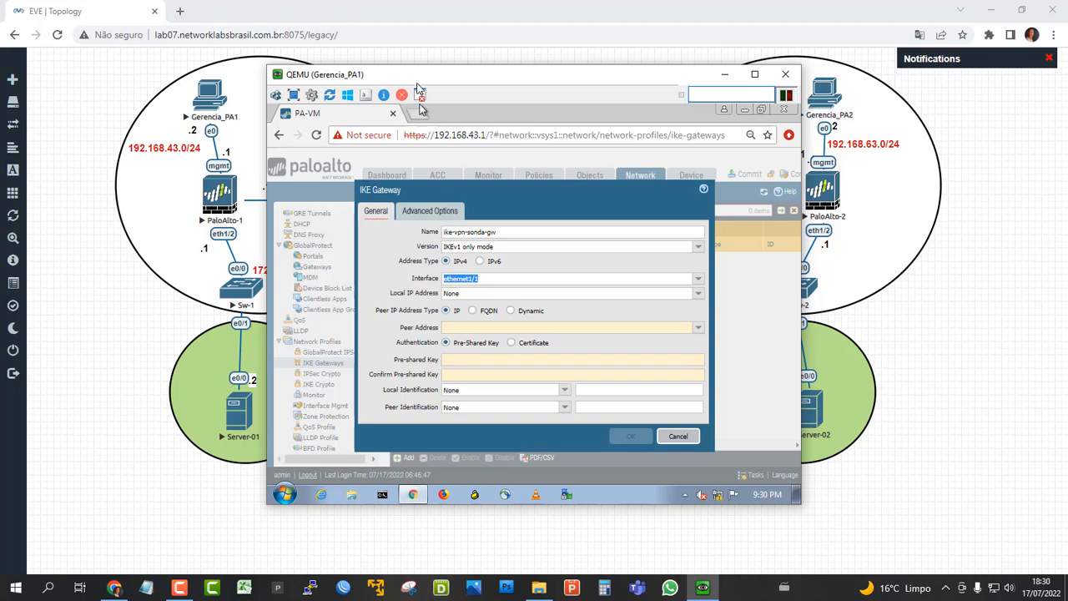
drag(419, 75, 335, 357)
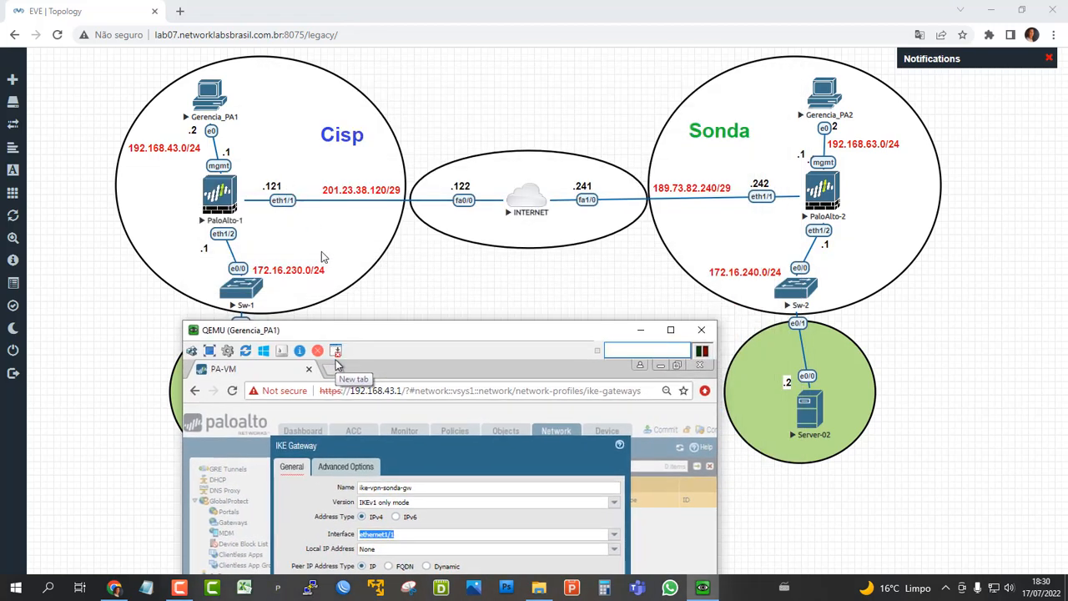
drag(367, 330, 336, 191)
drag(327, 324, 318, 151)
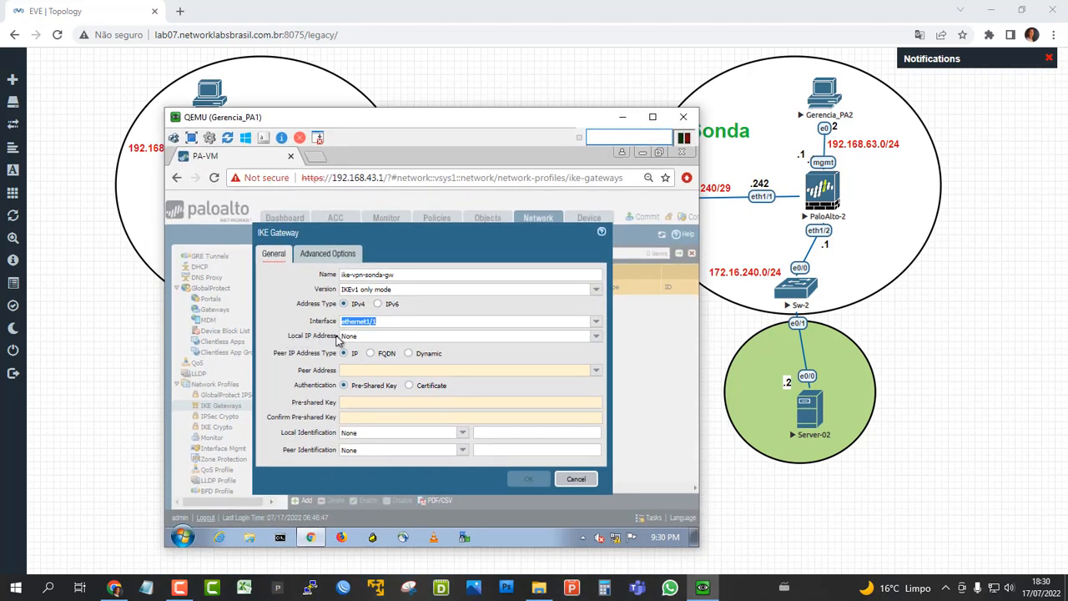
click(595, 338)
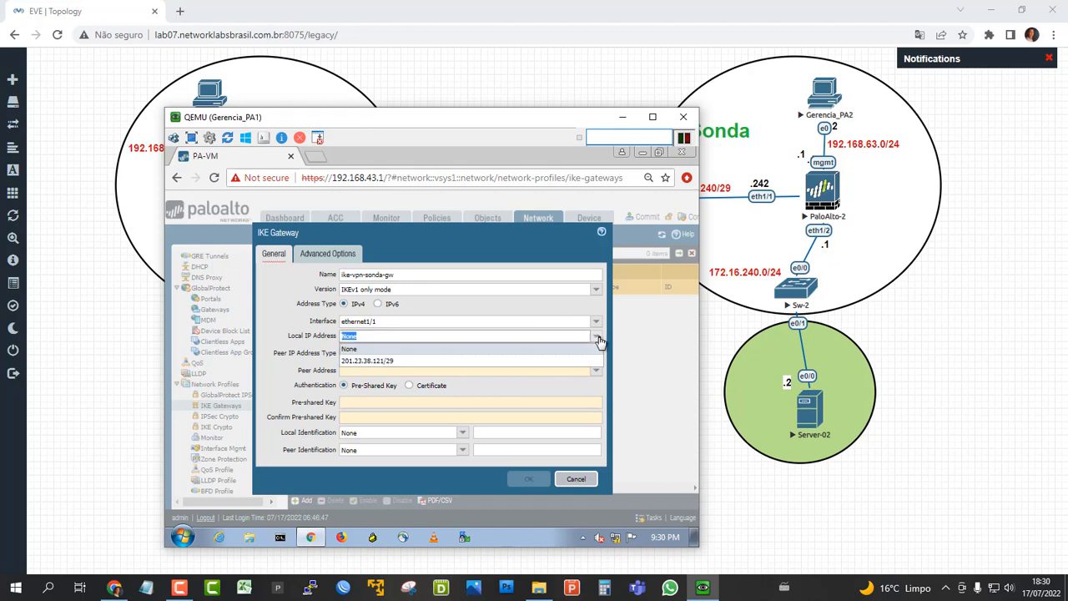
click(389, 362)
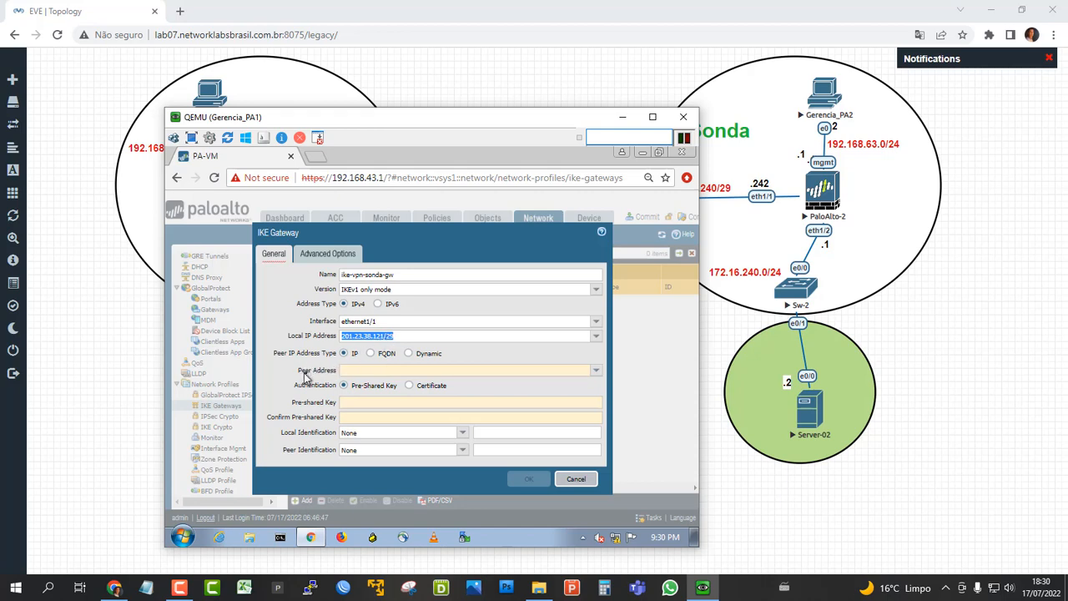
Set the IKE gateway's peer address to PaloAlto-2's external IP, 189.73.82.242.
click(360, 370)
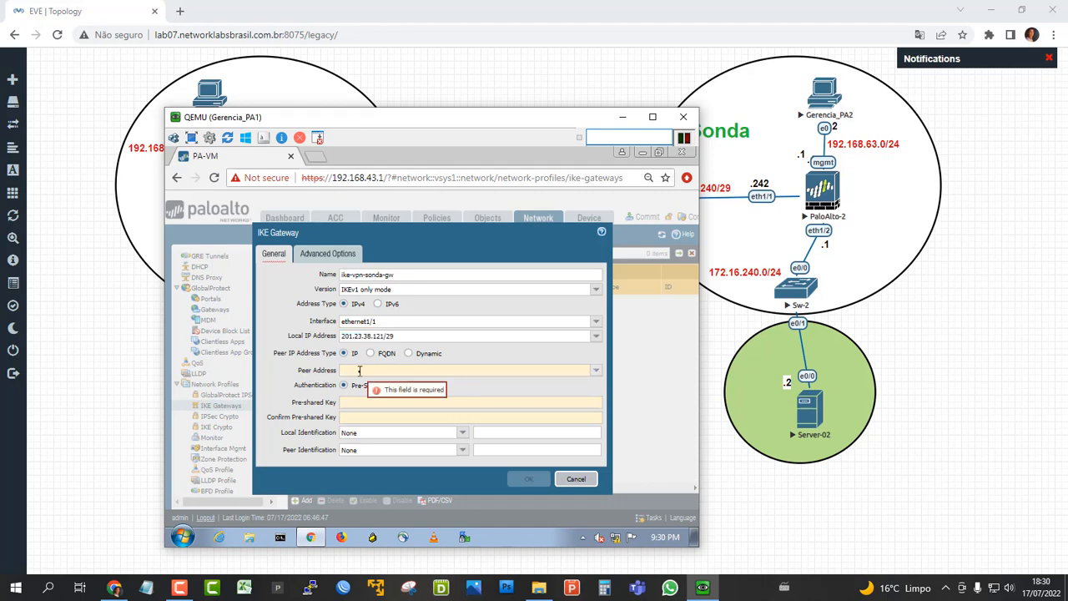
drag(522, 117, 367, 120)
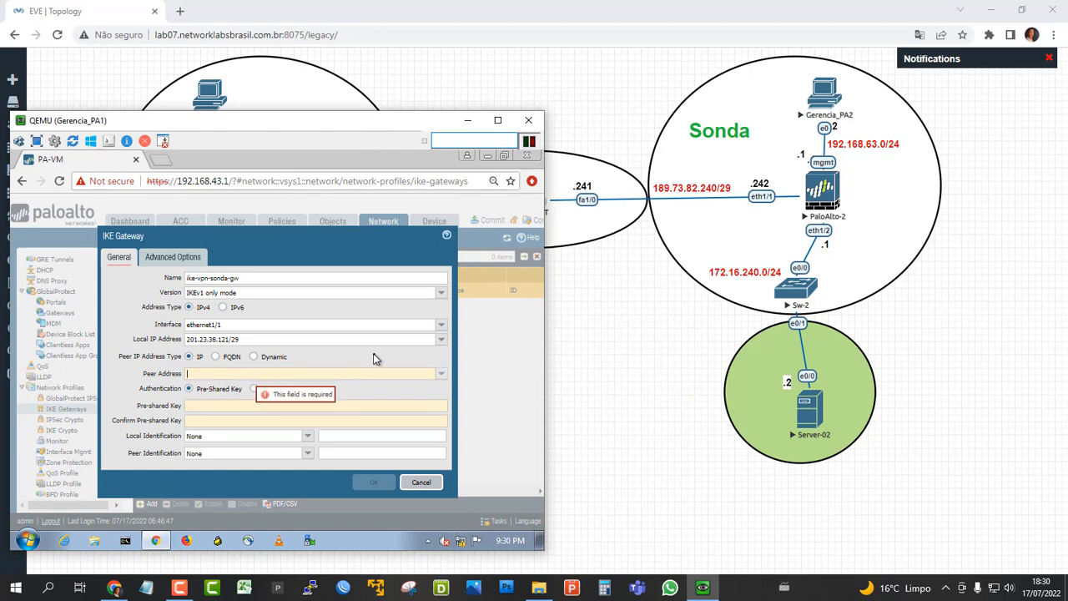
text(1)
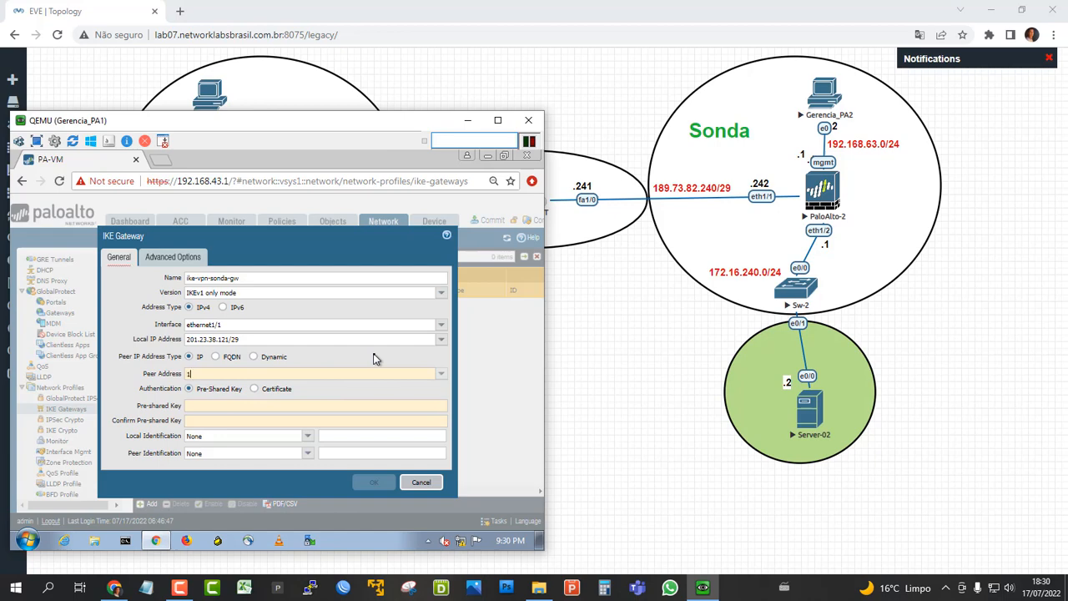
text(89.7)
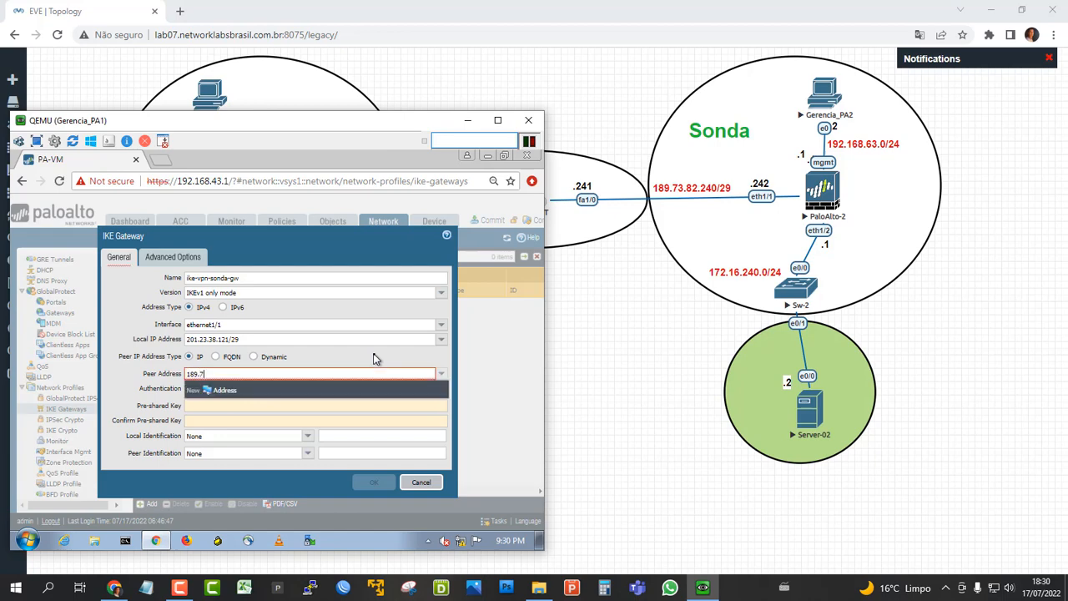
text(3.82.242)
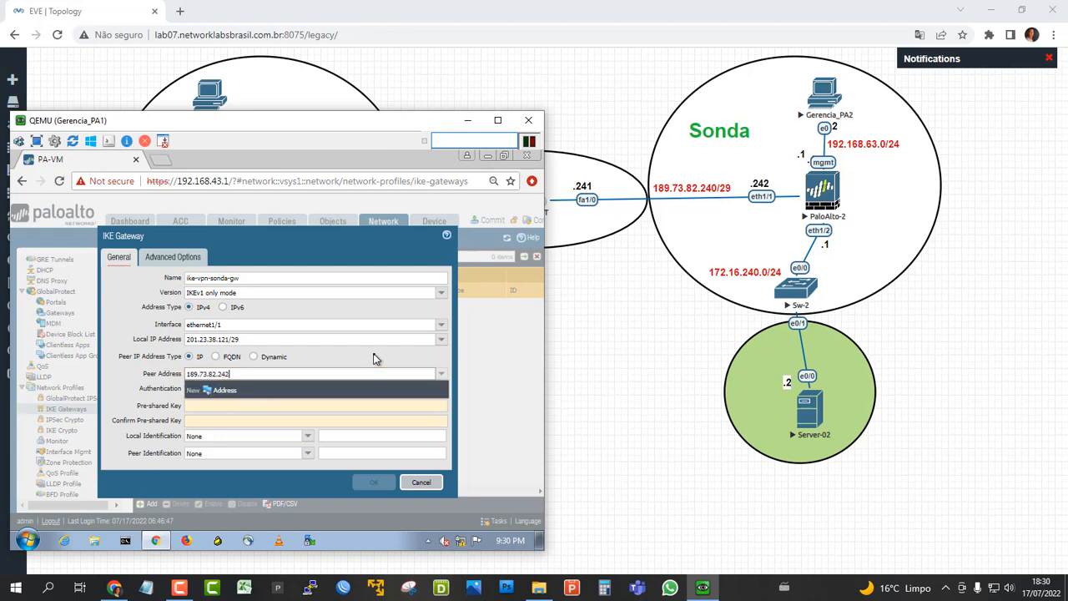
Enter the pre-shared key for the IKE gateway and repeat it in the confirmation field.
click(148, 405)
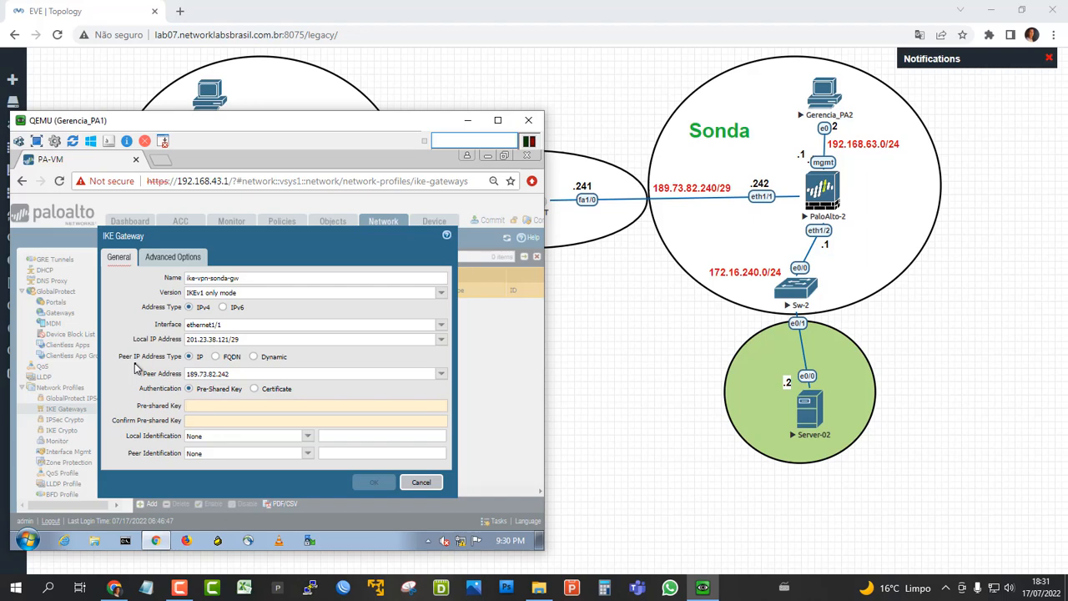
text(••)
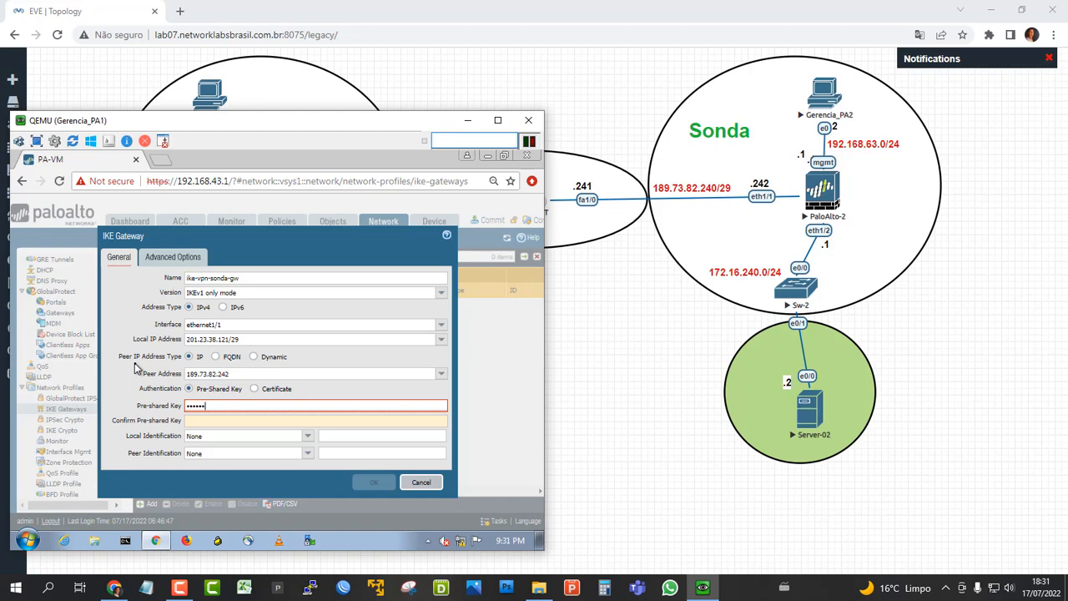
click(193, 422)
text(123456)
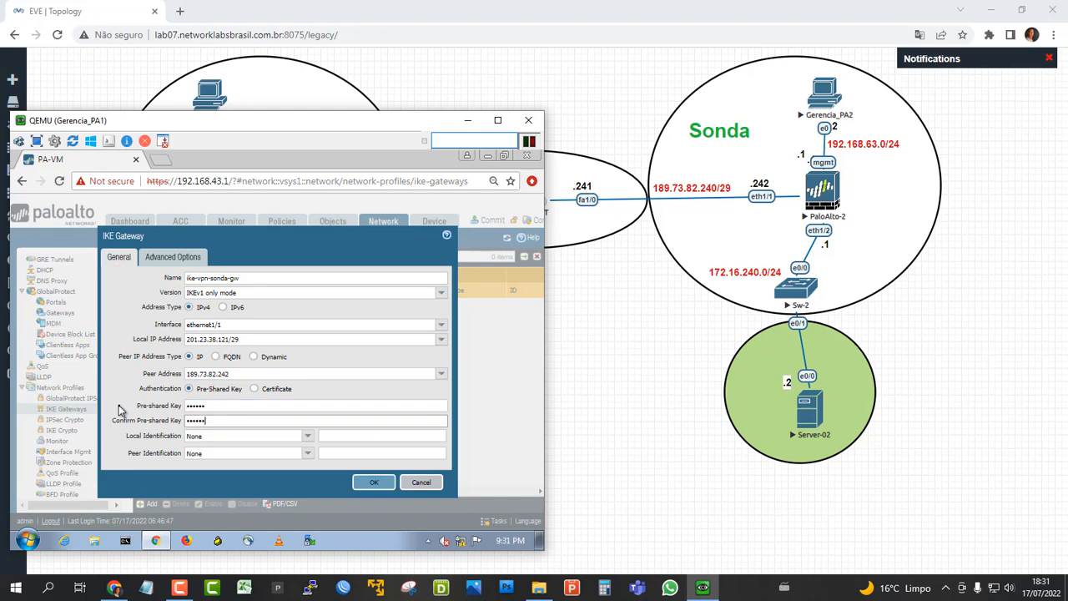
Open the IKE gateway's advanced options and examine the topology's path from PaloAlto_Cisp through NAT-Gateway to PaloAlto_Sonda.
click(171, 258)
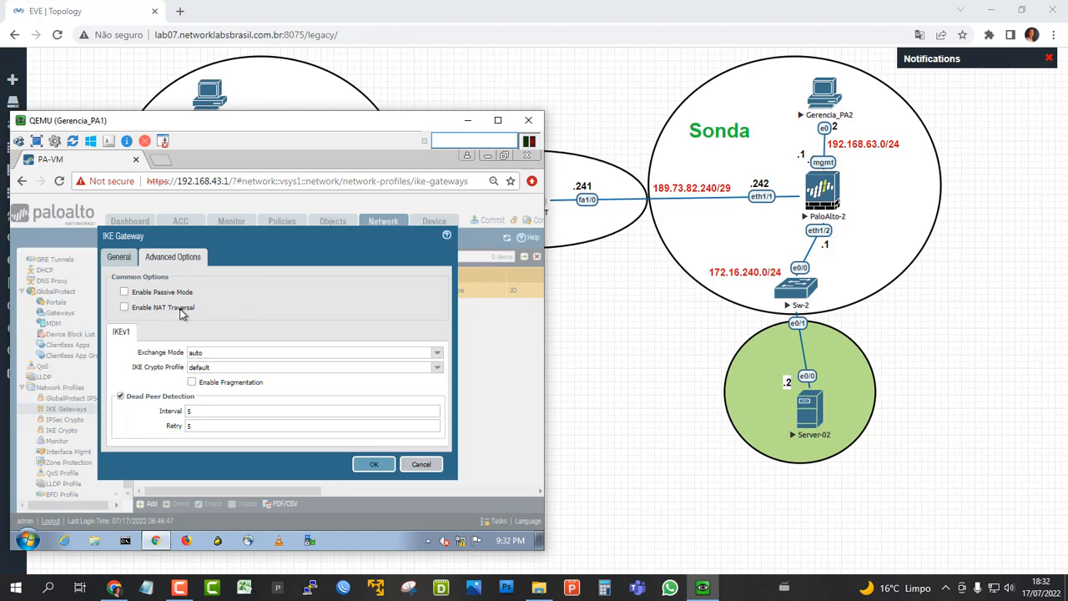
click(469, 121)
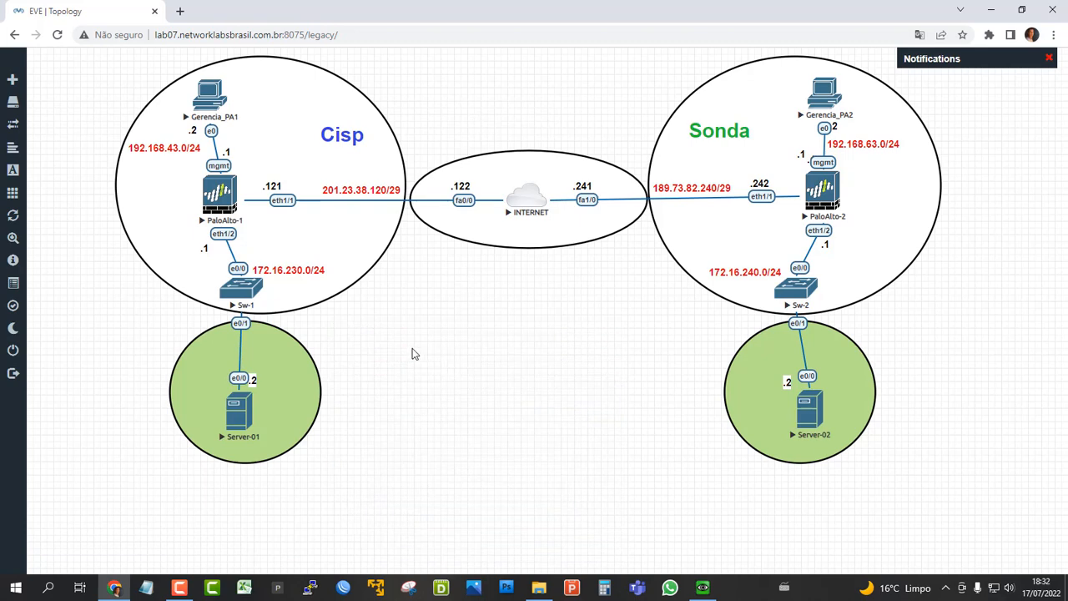
right_click(414, 350)
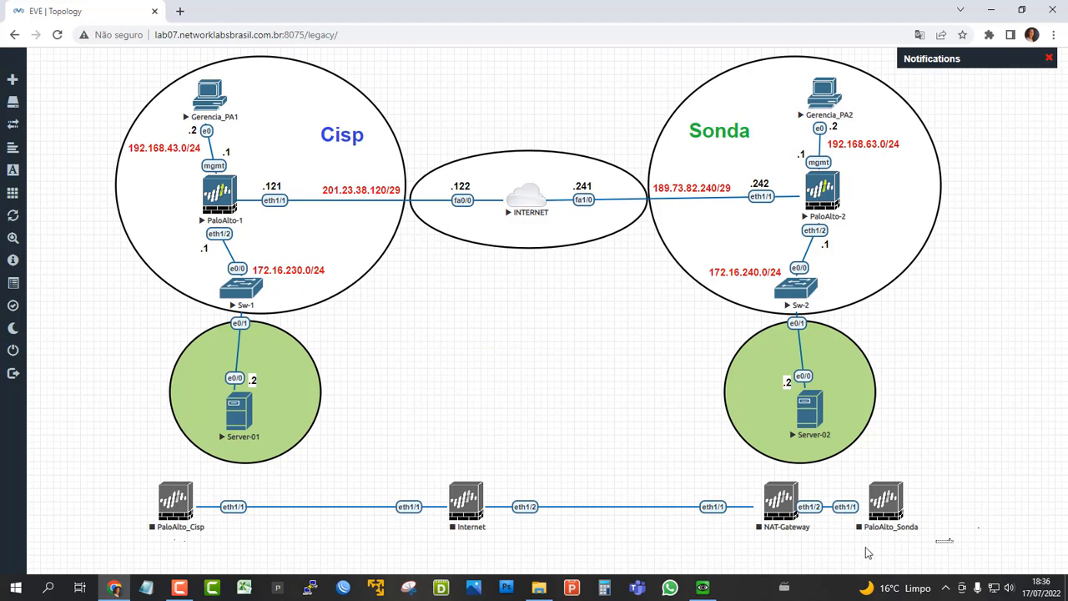
drag(952, 539, 132, 487)
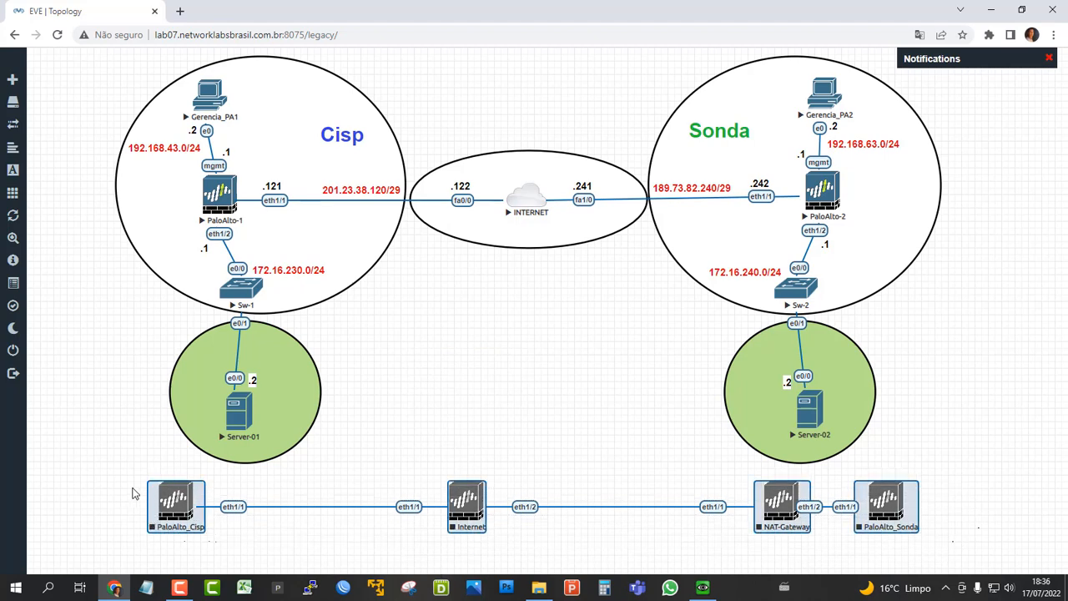
click(479, 453)
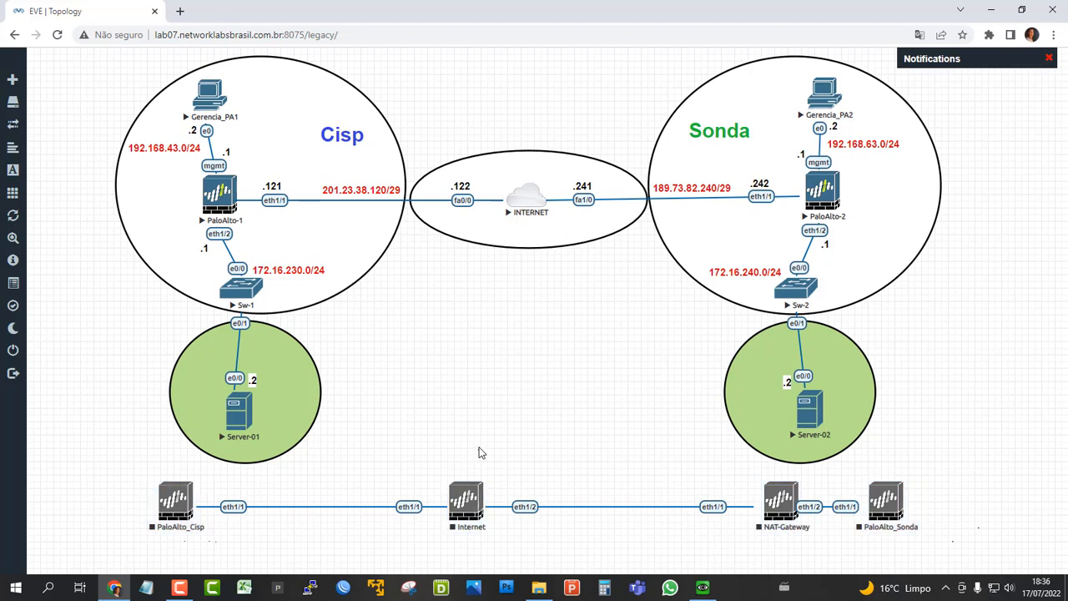
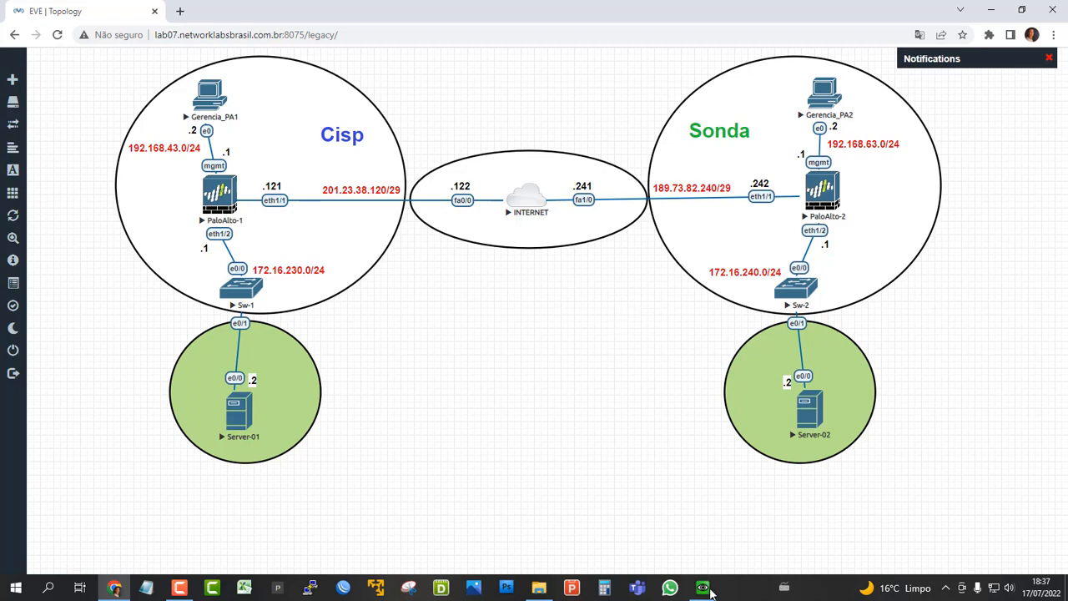
Return to the Gerencia_PA1 console and save the IKE gateway with exchange mode main and IKE crypto profile ike-vpn-sonda-phase1.
click(709, 591)
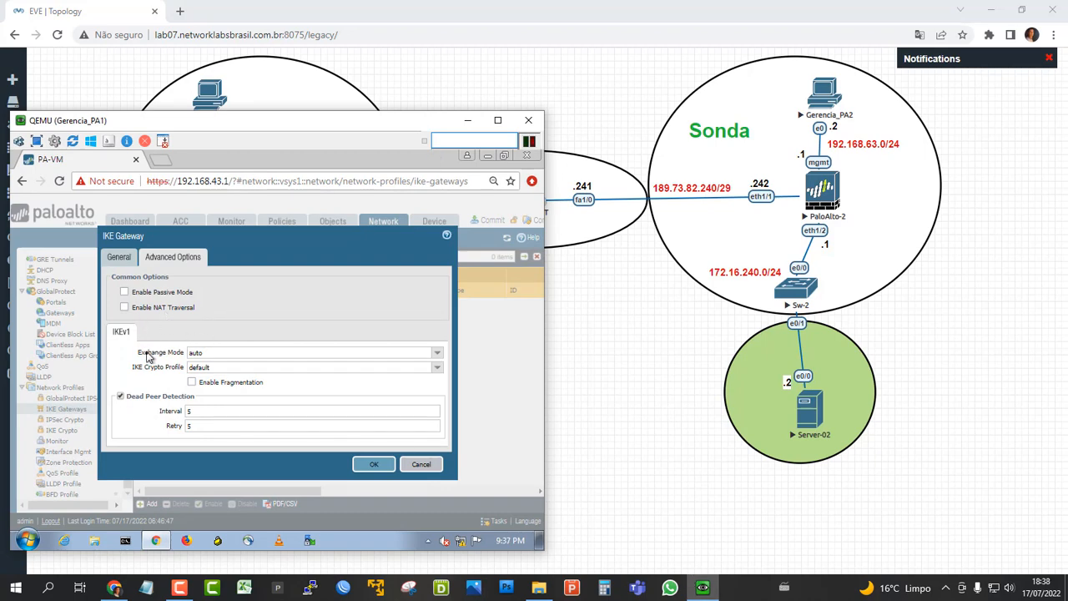
click(436, 354)
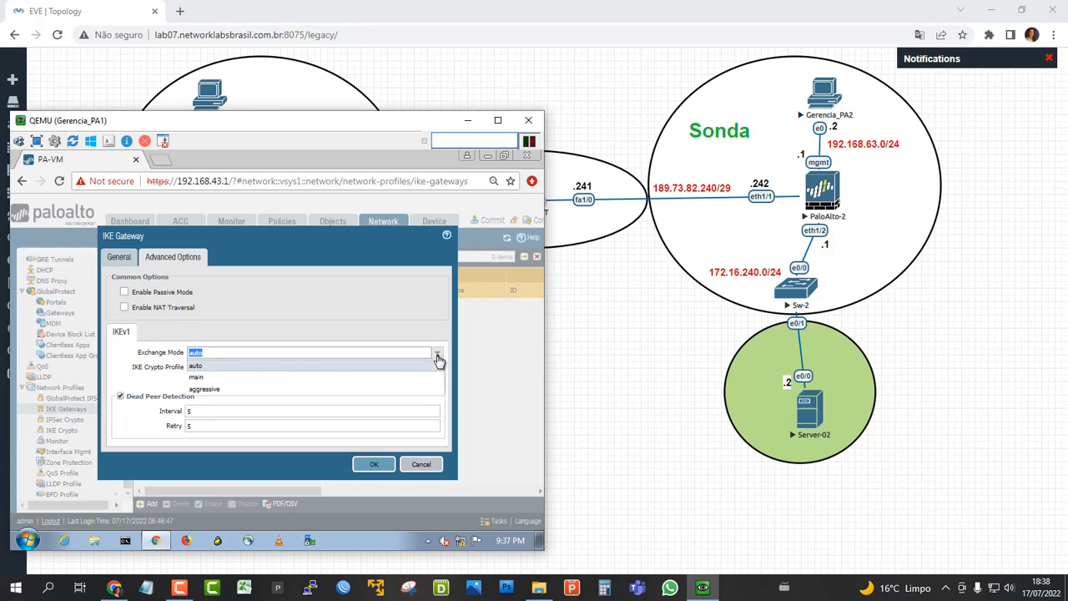
click(237, 378)
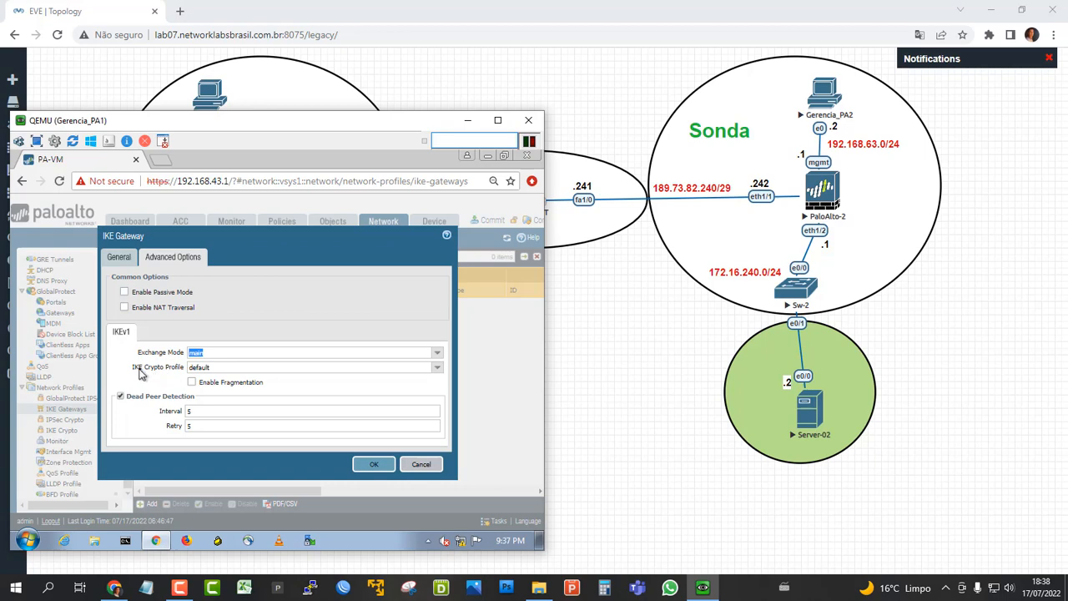
click(436, 368)
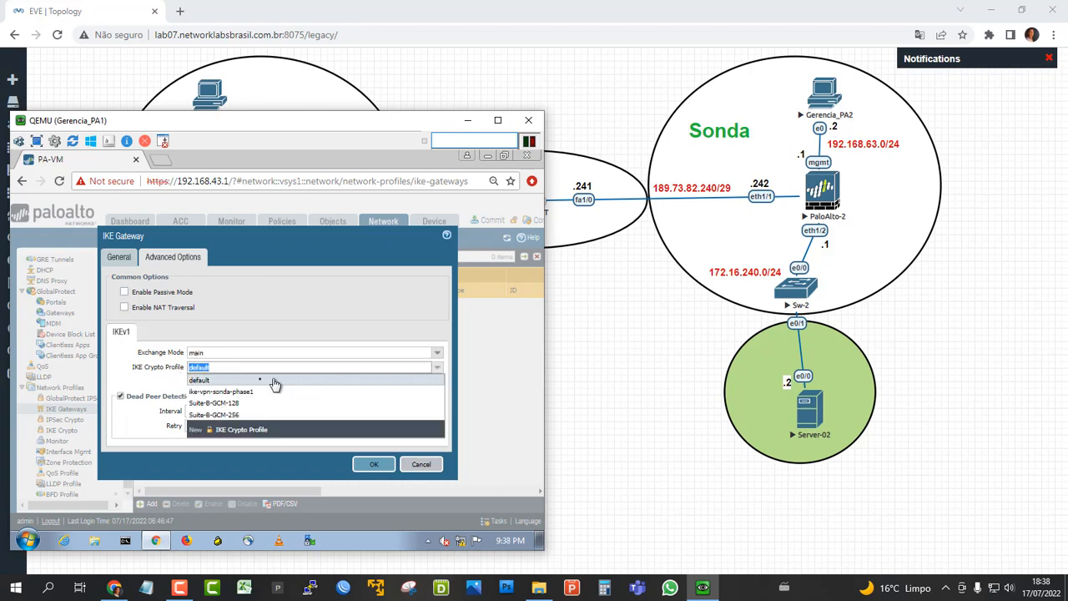
click(210, 391)
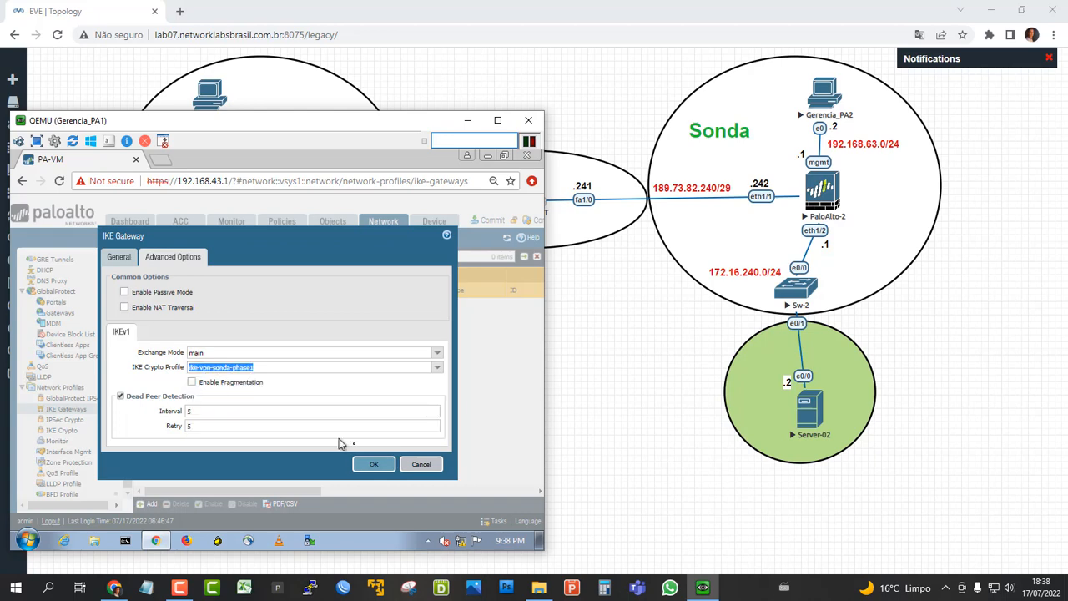
click(371, 464)
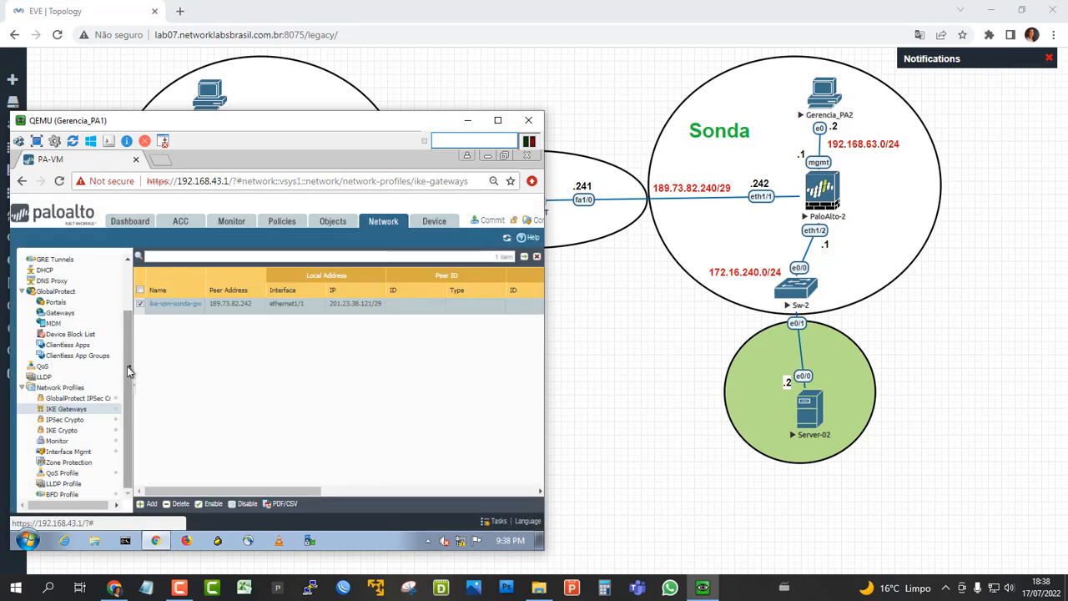
Add a new IPSec tunnel on PaloAlto-1 and name it ipsec-vpn-sonda.
drag(127, 371, 131, 317)
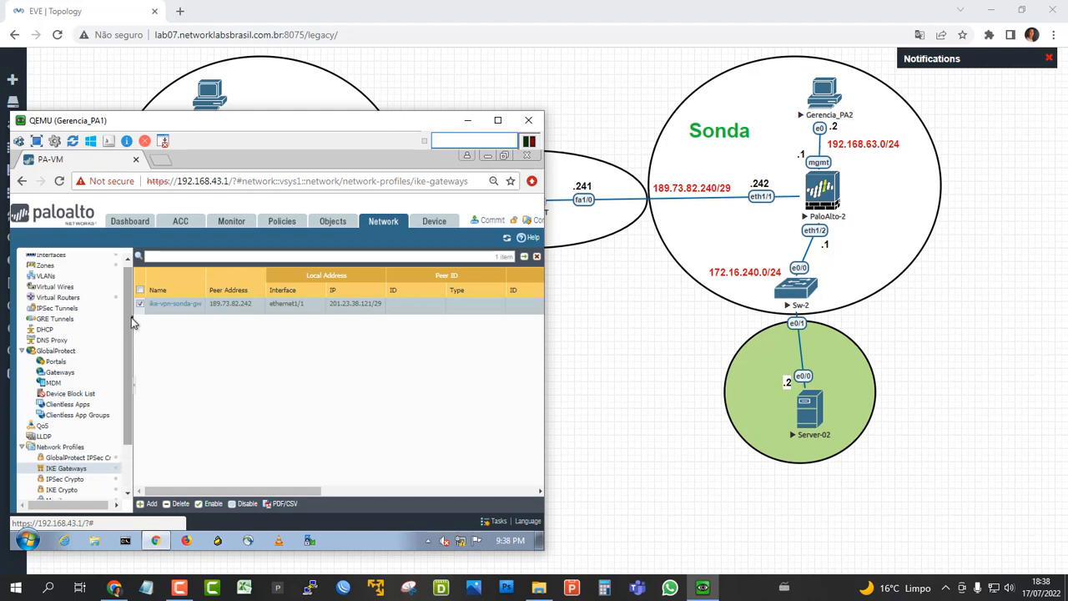
click(59, 309)
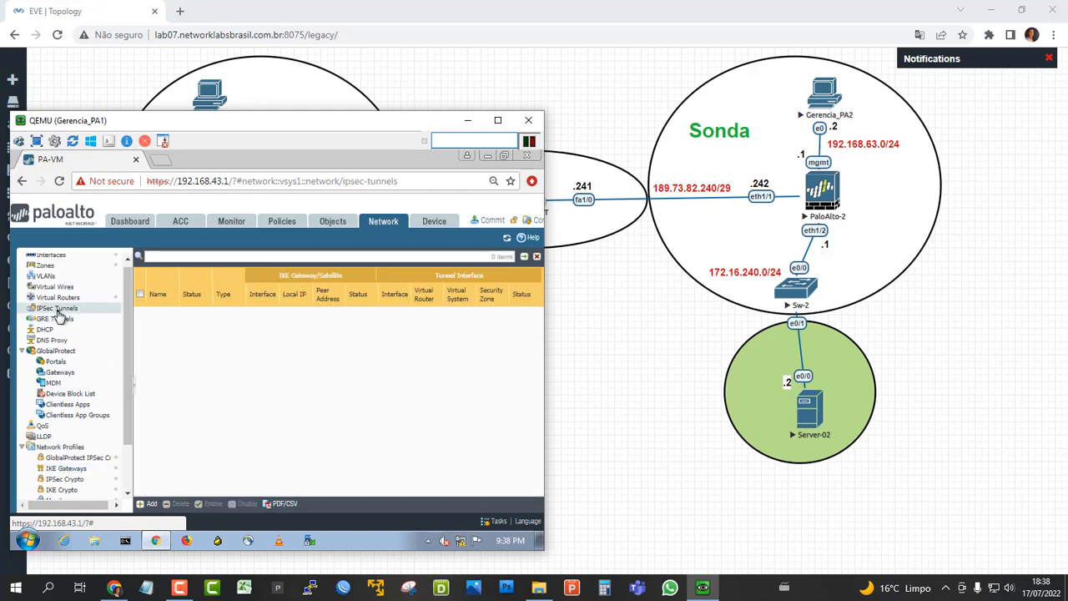
click(144, 504)
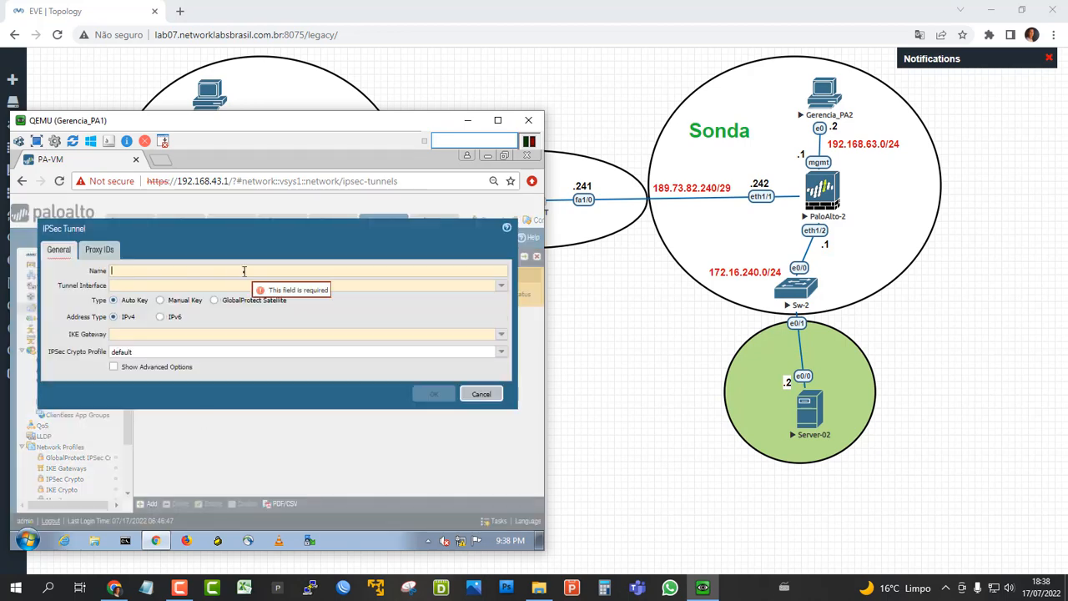
text(ipsec-vpn-sonda)
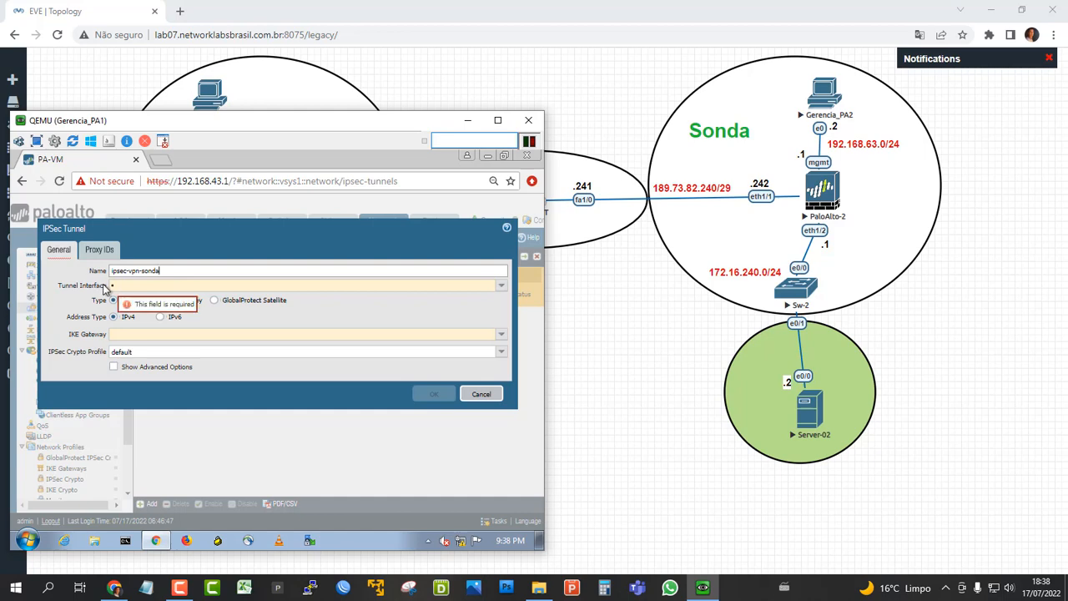
Create a new tunnel interface numbered 1 for the IPSec tunnel, with the comment vpn-sonda and the default virtual router.
click(501, 286)
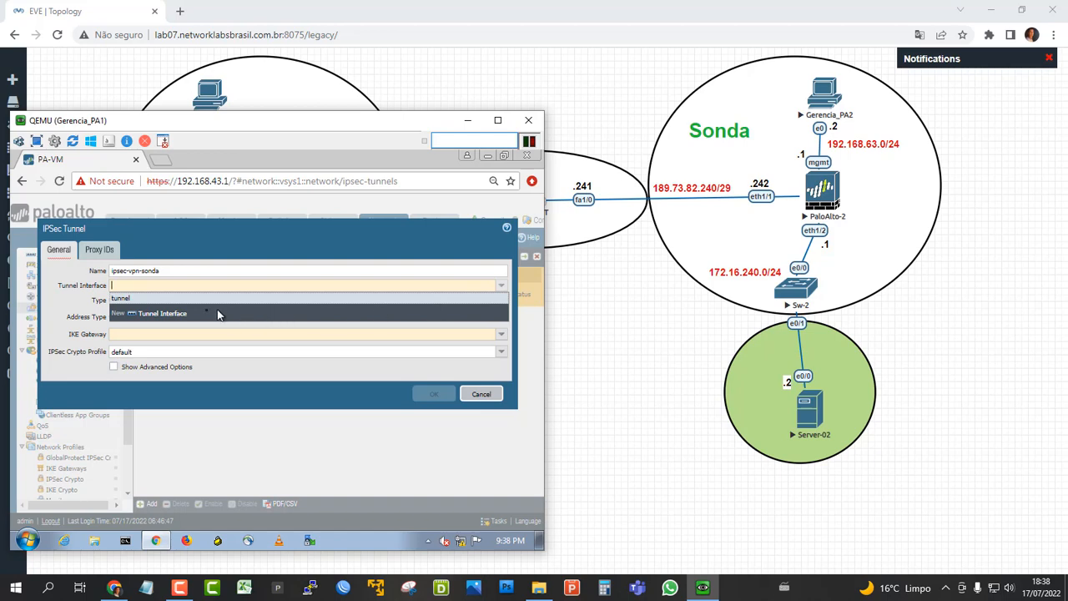
click(159, 314)
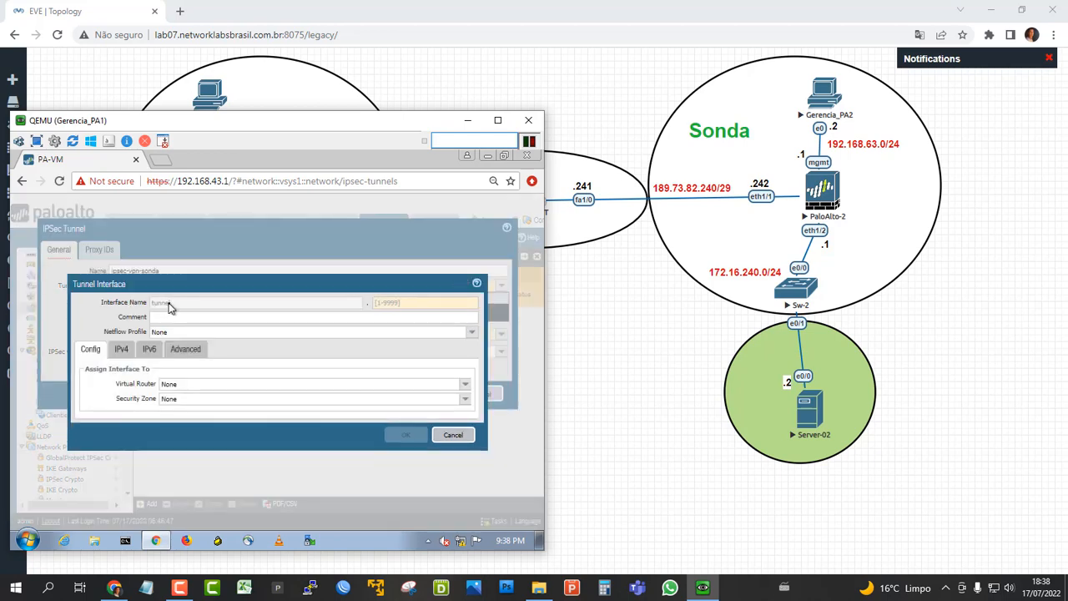
click(375, 306)
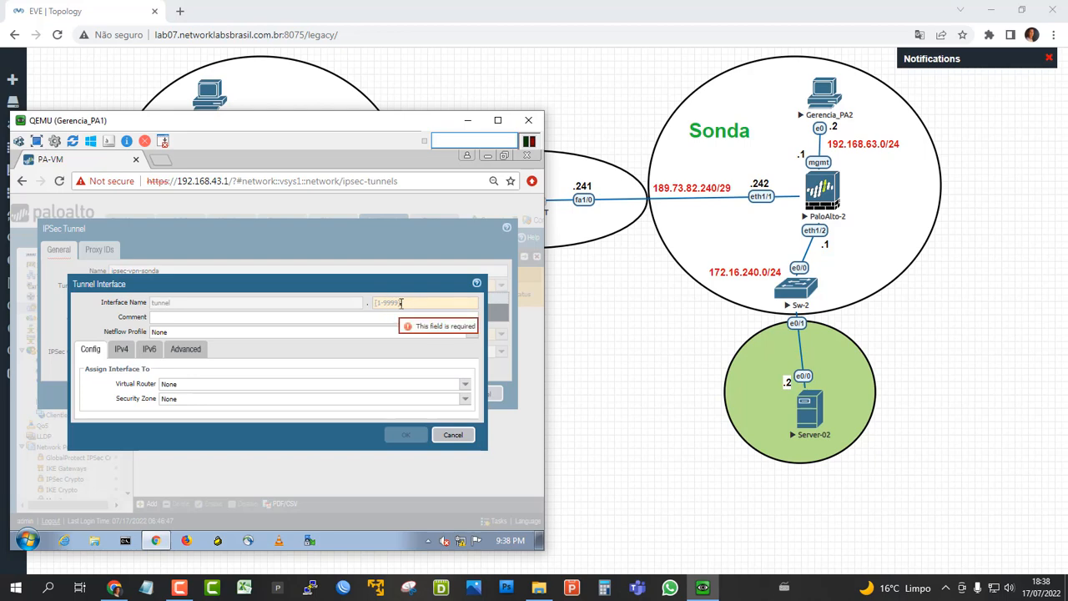
click(402, 303)
text(1)
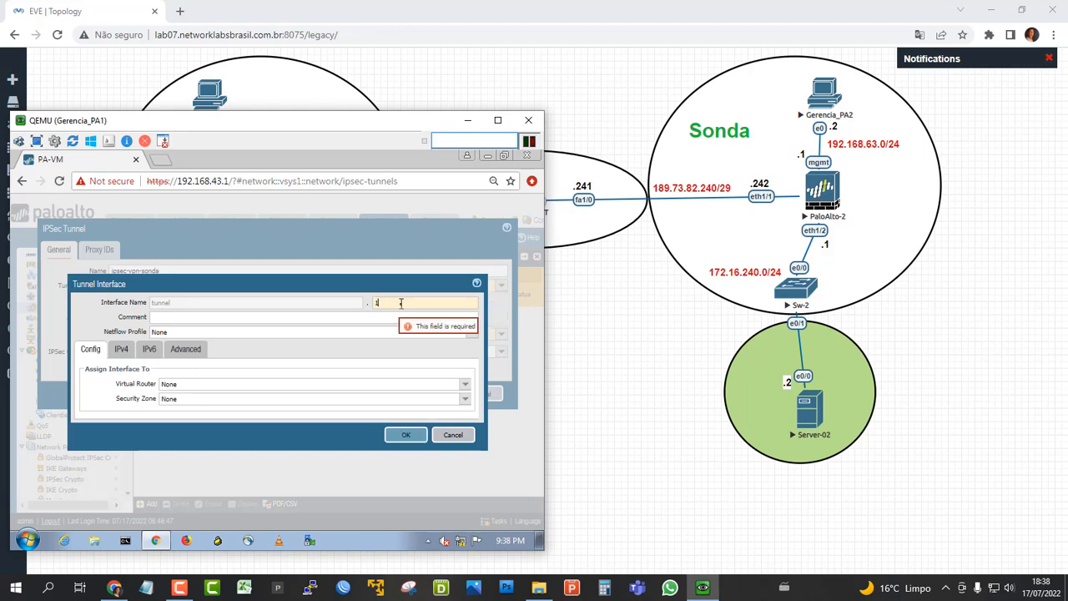
click(221, 318)
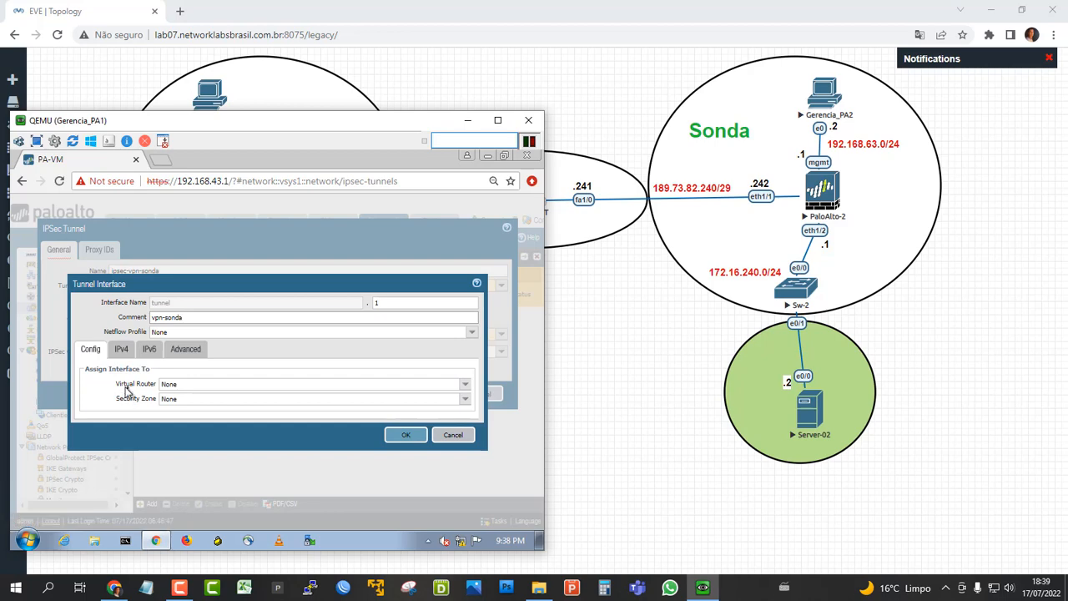
click(464, 383)
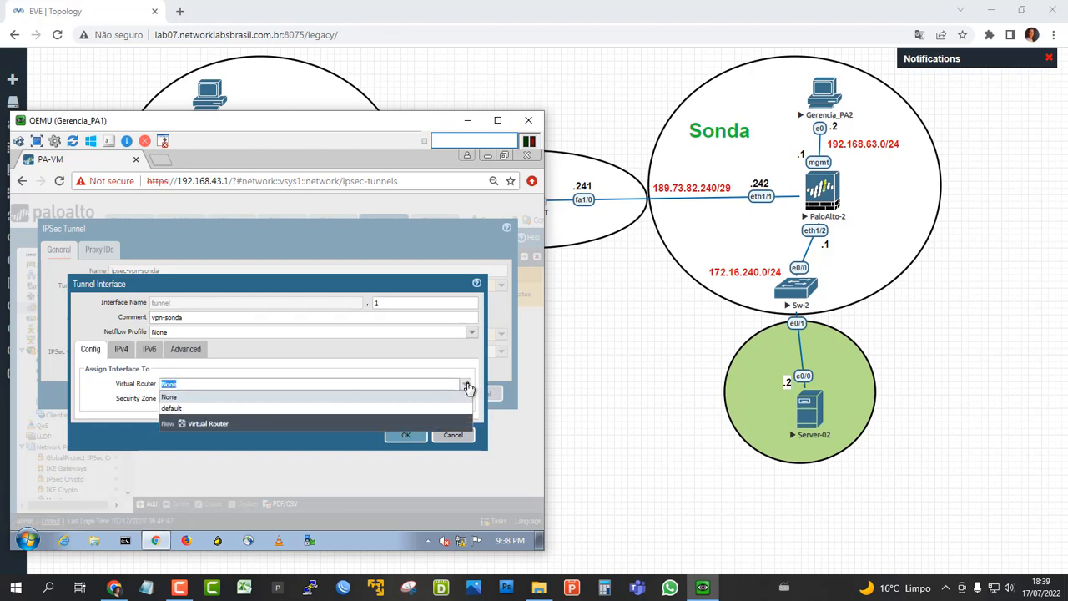
click(181, 409)
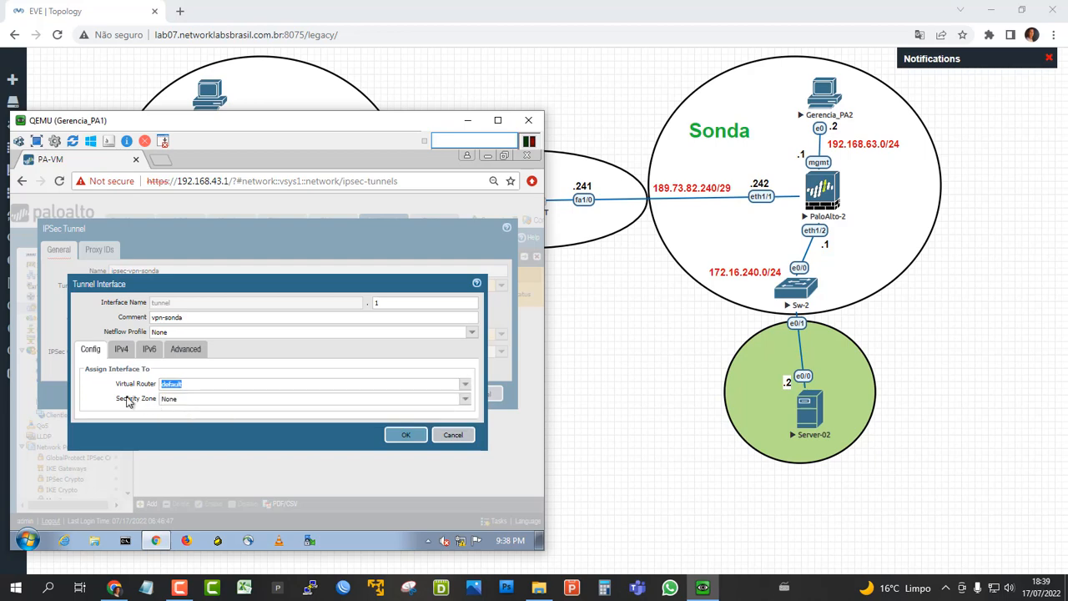
Create a new security zone named vpn-sonda for the tunnel interface and save the interface.
click(467, 405)
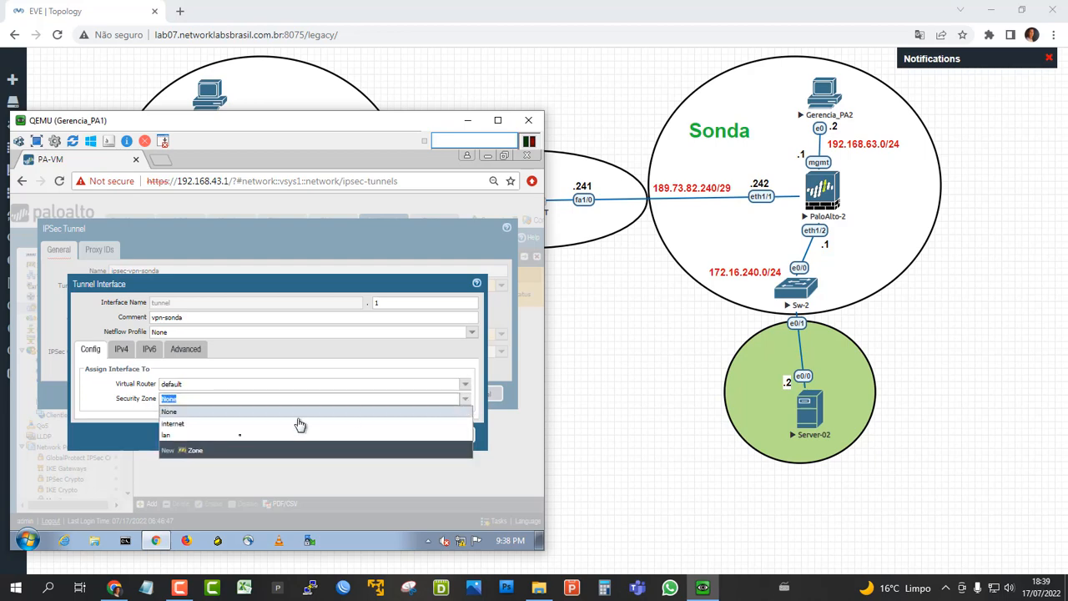
click(192, 451)
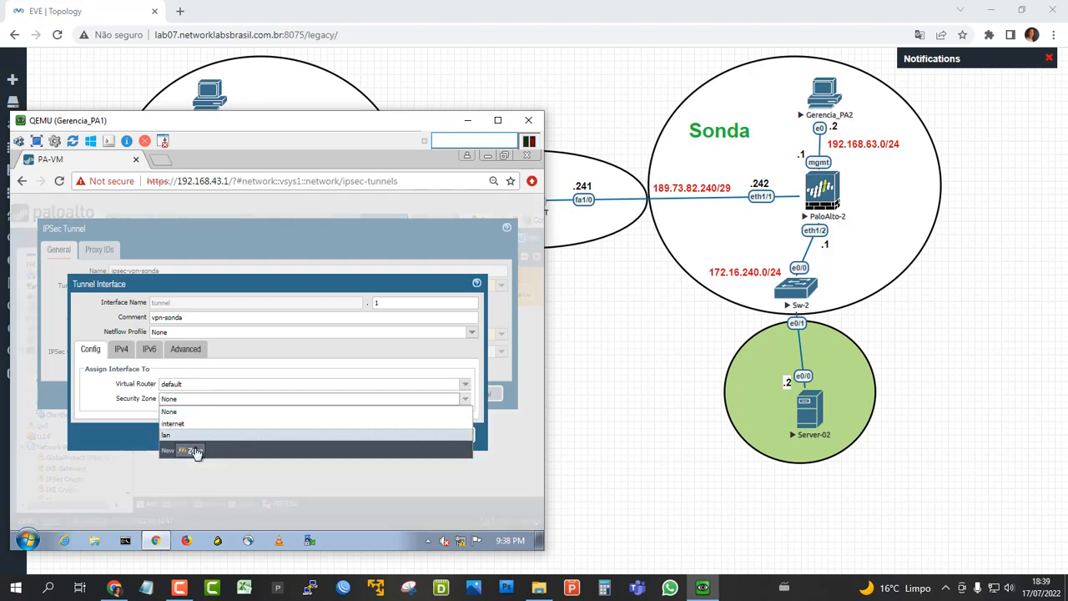
text(v)
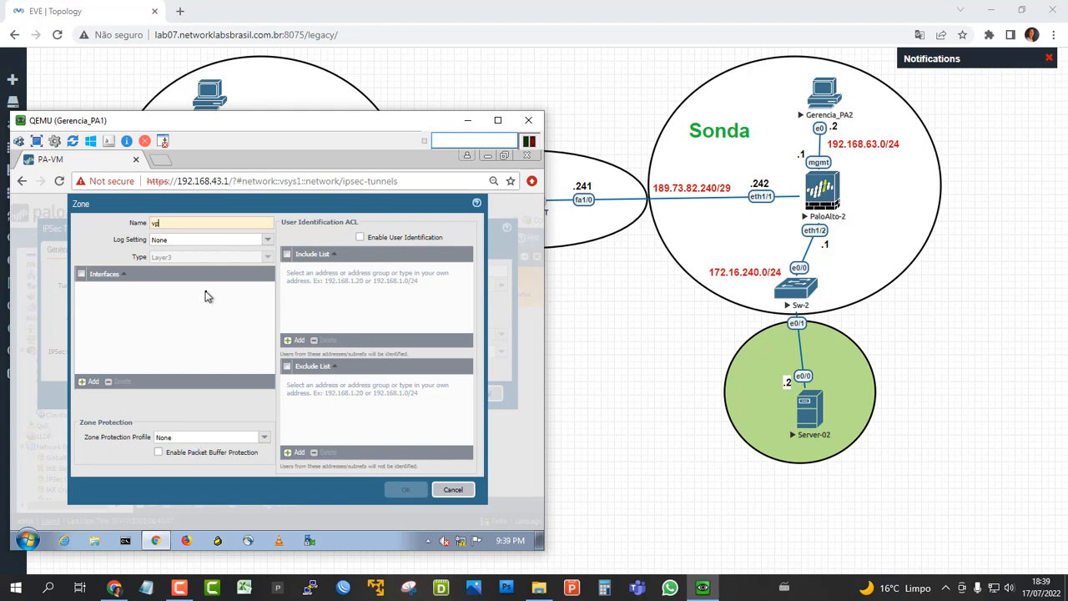
text(pn-sonda)
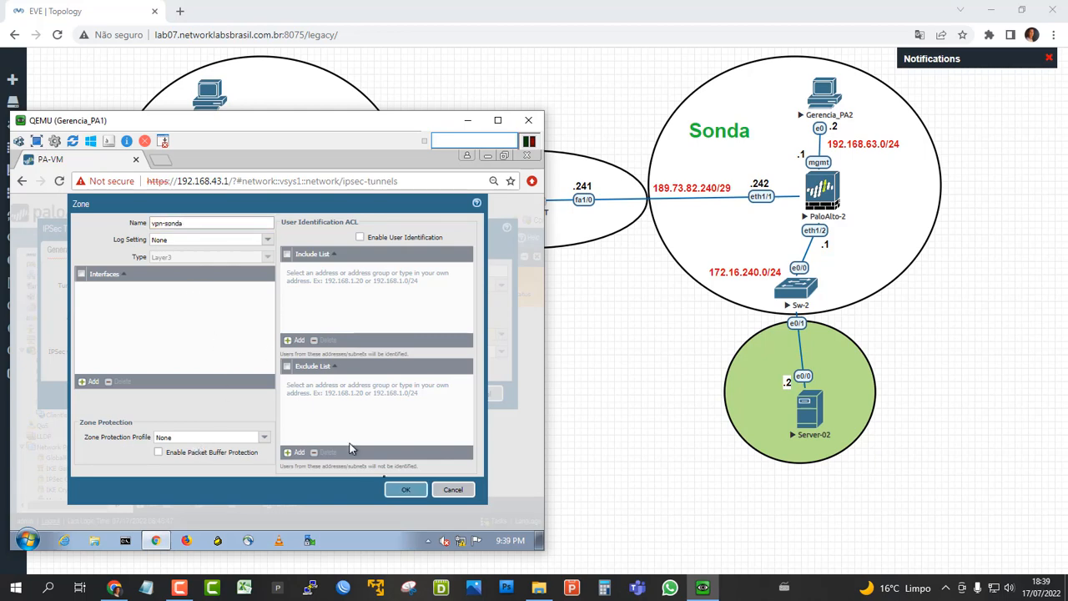
click(406, 489)
click(409, 434)
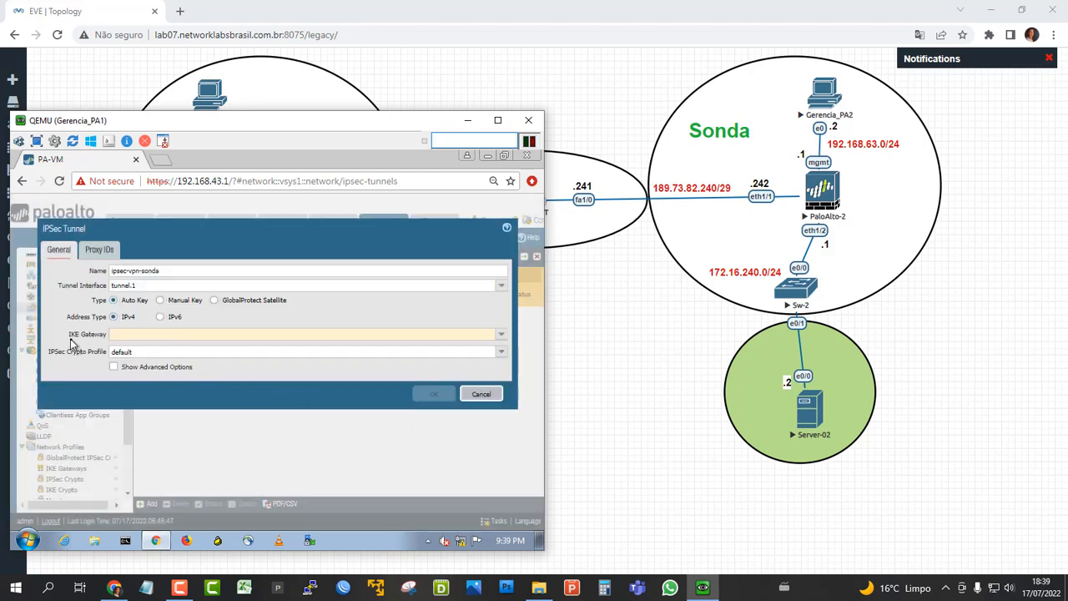
Set the IPSec tunnel's IKE gateway to ike-vpn-sonda-gw and its IPSec crypto profile to ipsec-vpn-sonda-phase2.
click(501, 335)
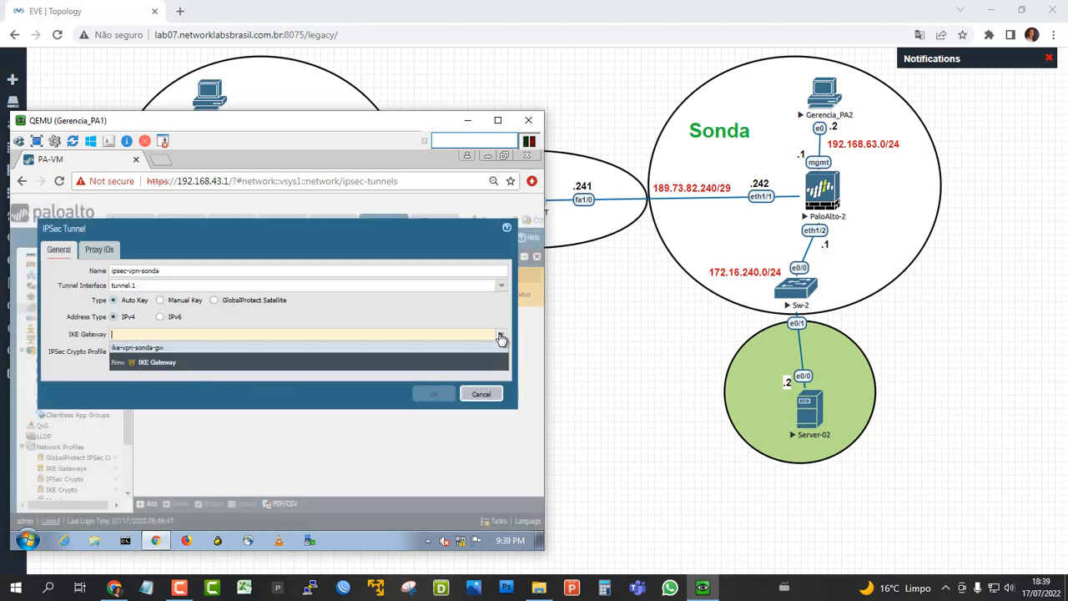
click(144, 349)
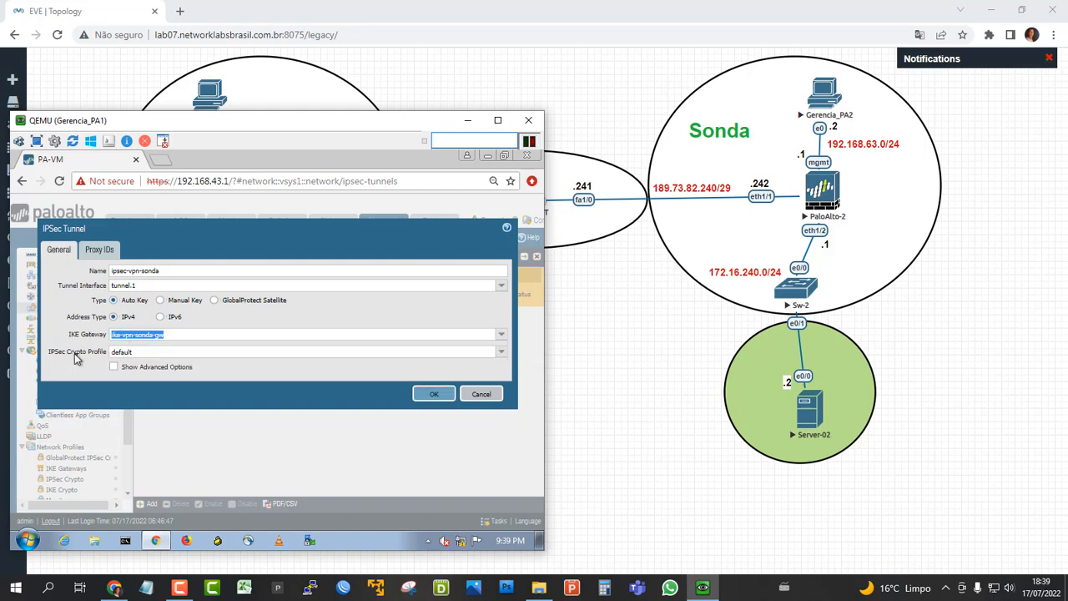
click(501, 351)
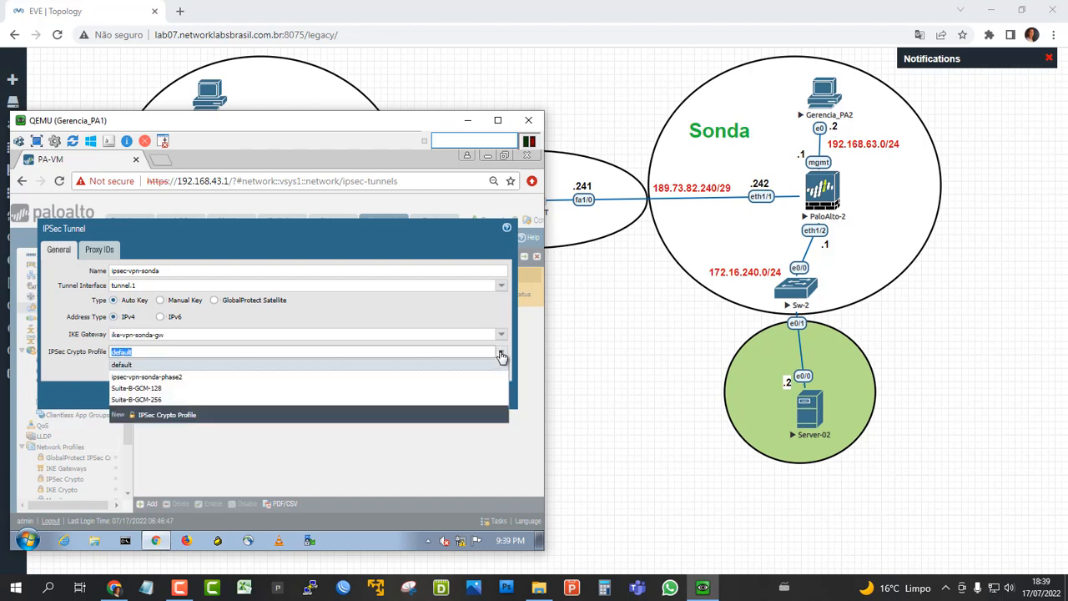
click(178, 378)
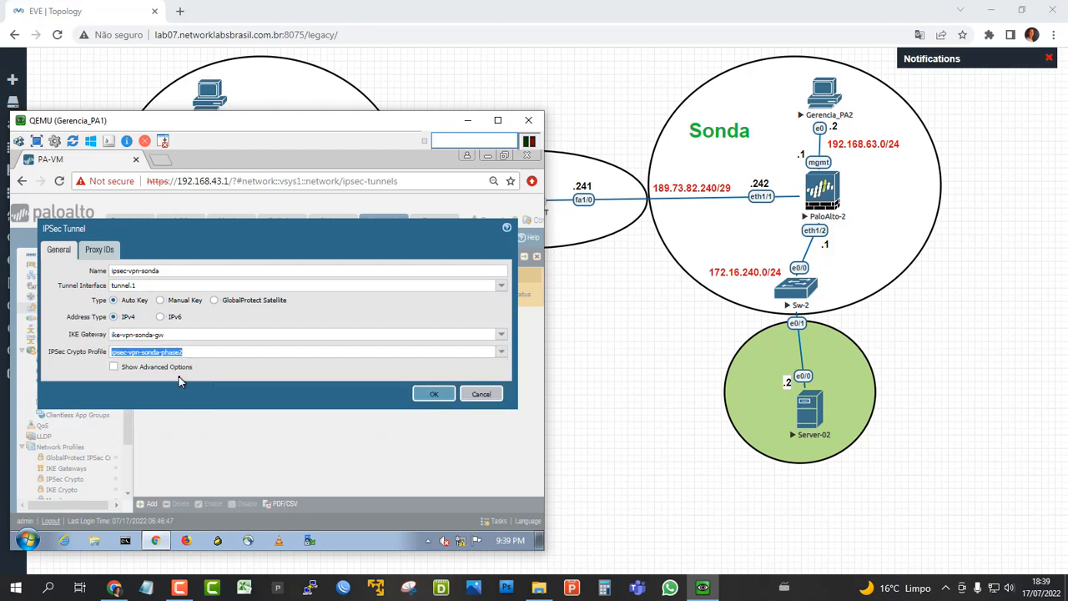
Check the Cisp and Sonda LANs in the topology and add an IPv4 proxy ID named Proxy_ID_01 to the IPSec tunnel.
click(101, 251)
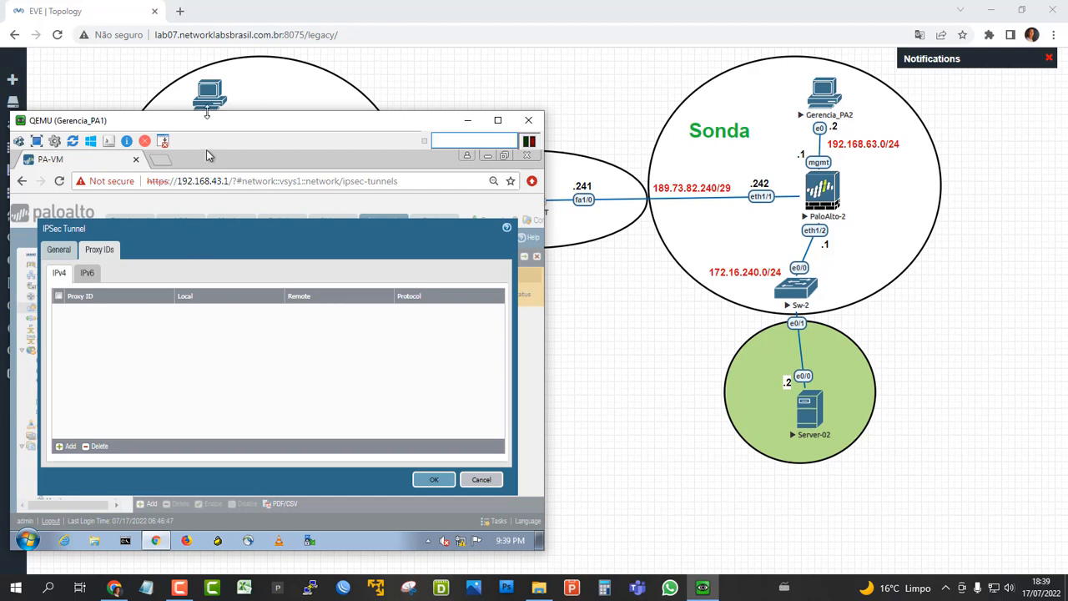
drag(203, 126, 238, 480)
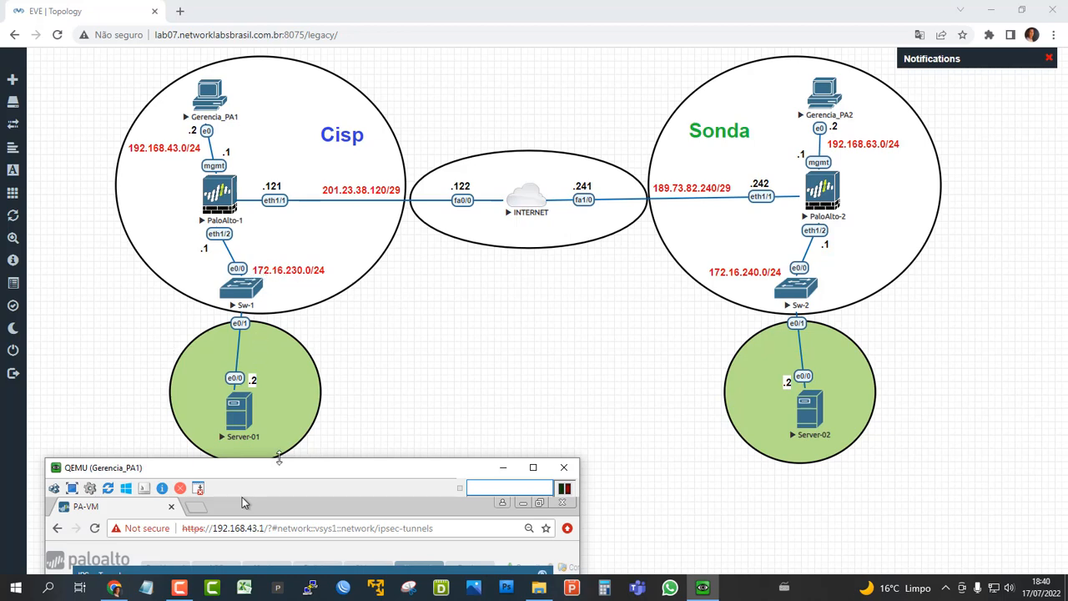
drag(279, 469, 253, 191)
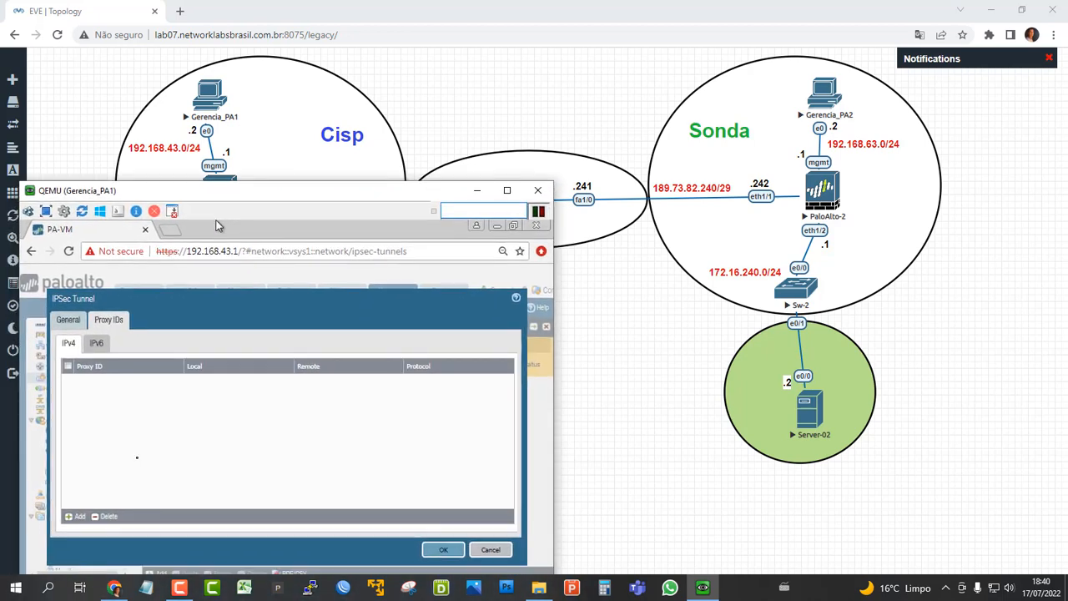
click(77, 517)
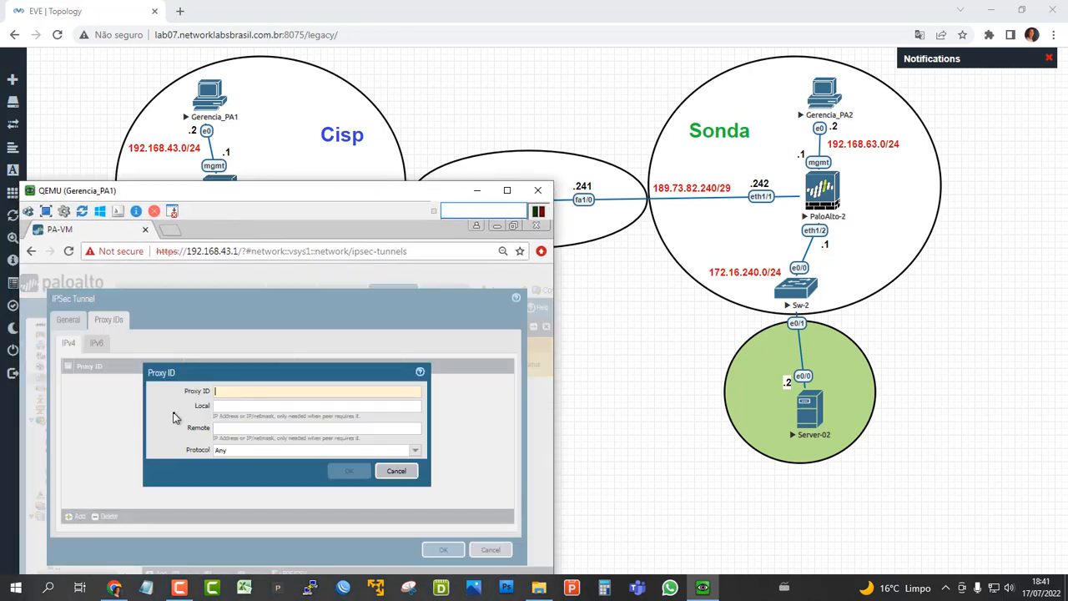
text(P)
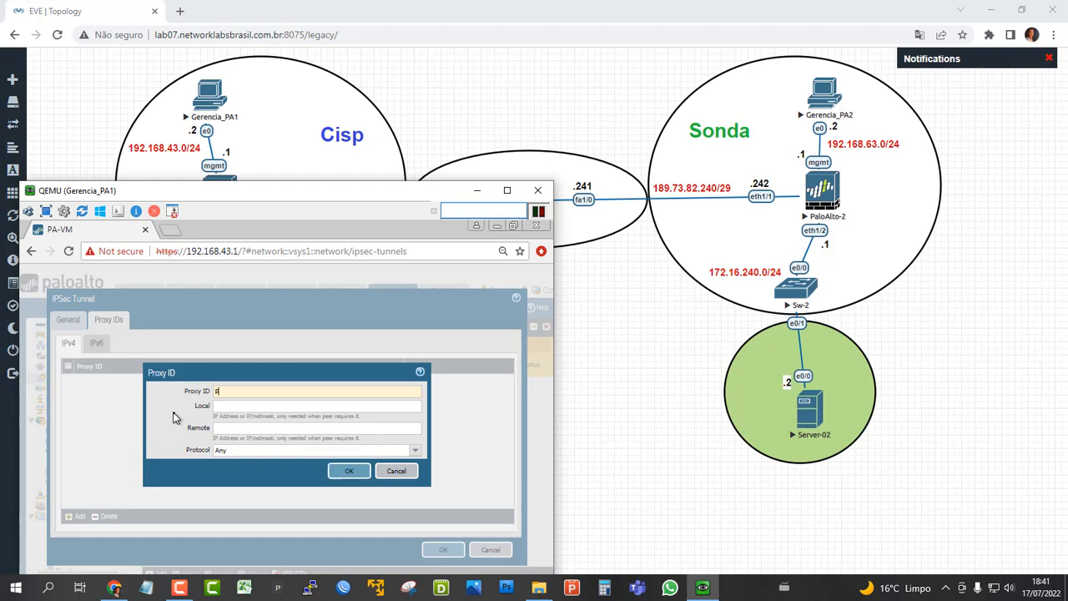
text(roxy_ID_01)
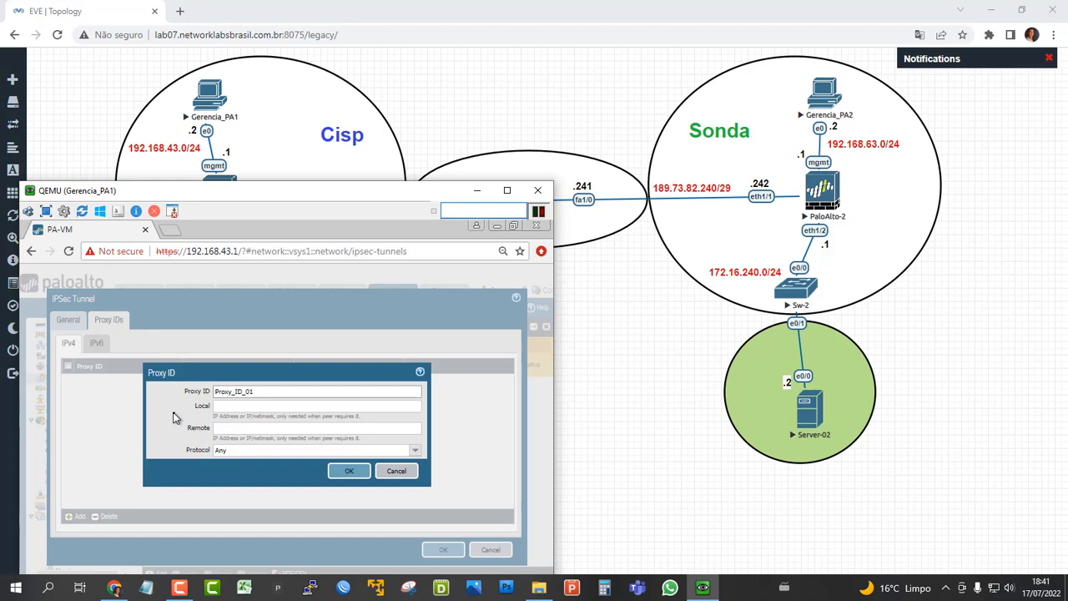
Set the proxy ID's local network to 172.16.230.0/24 and remote network to 172.16.240.0/24, and save the IPSec tunnel.
key(Tab)
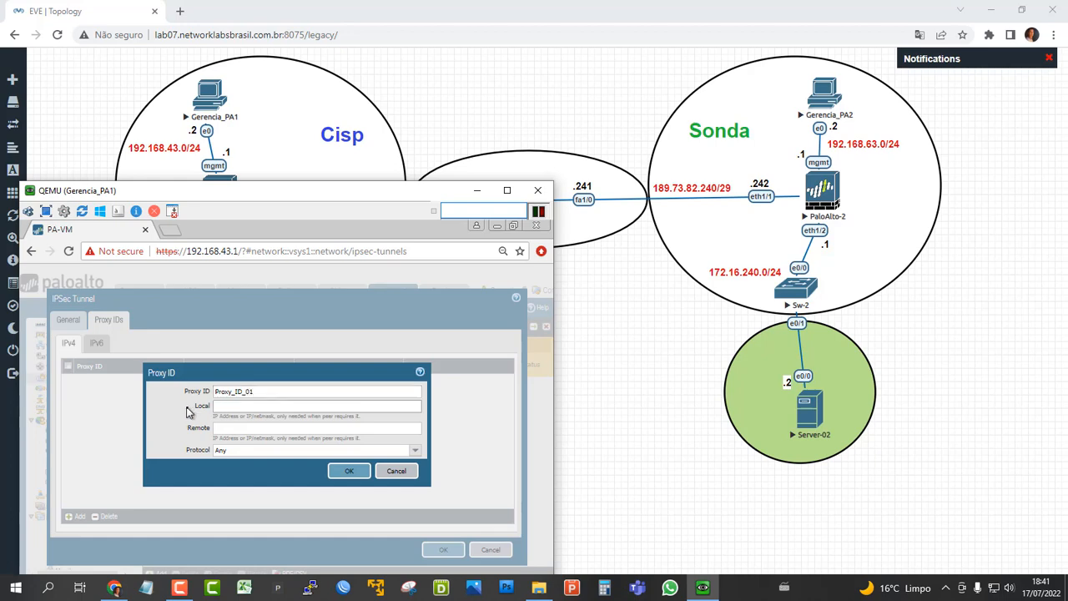
text(172.)
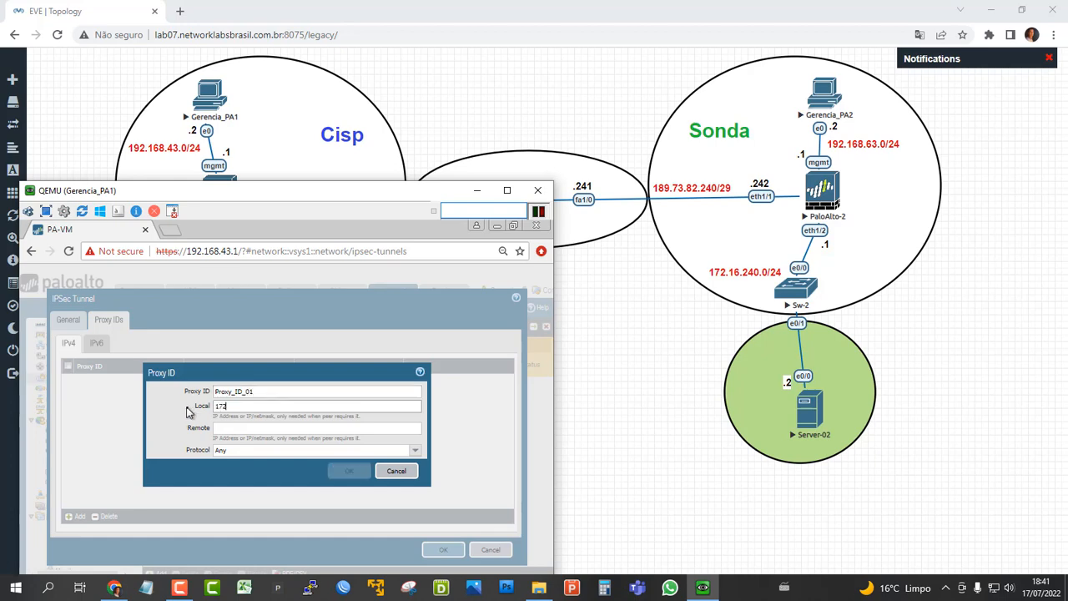
text(16.230.)
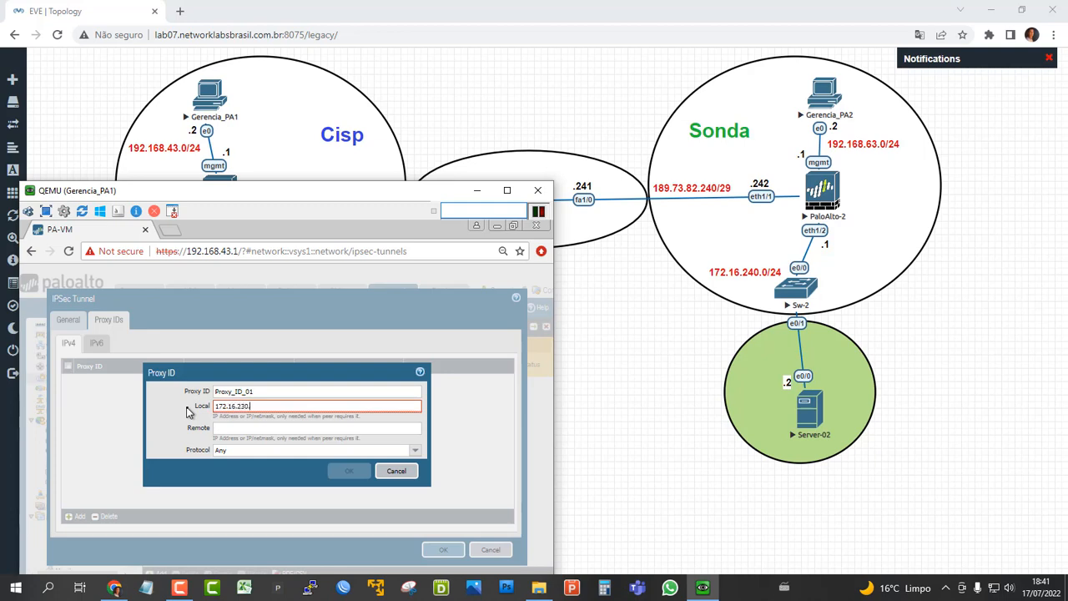
text(0/24)
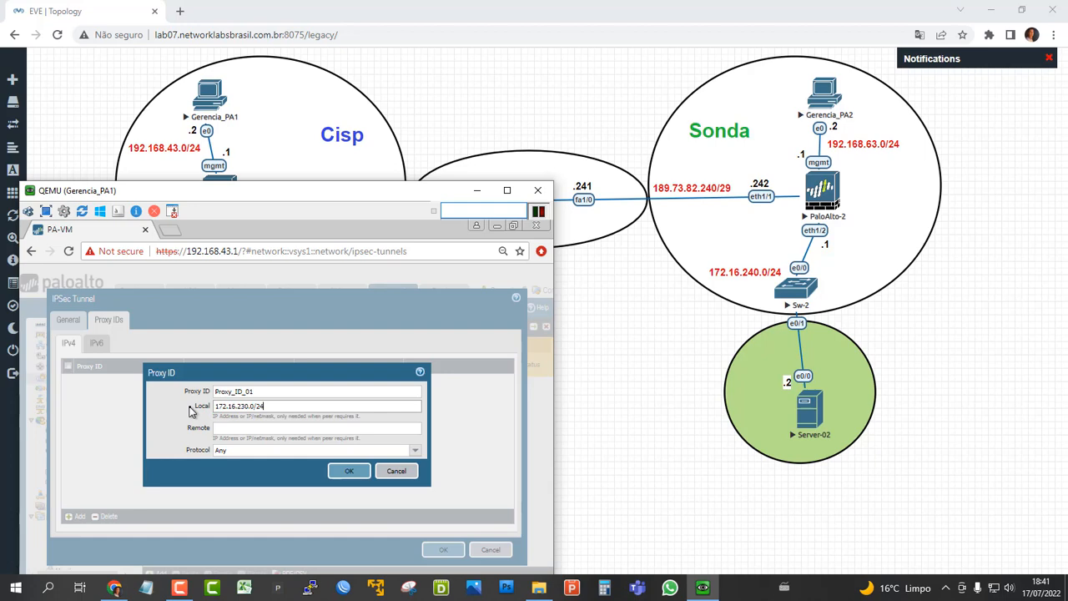
key(Tab)
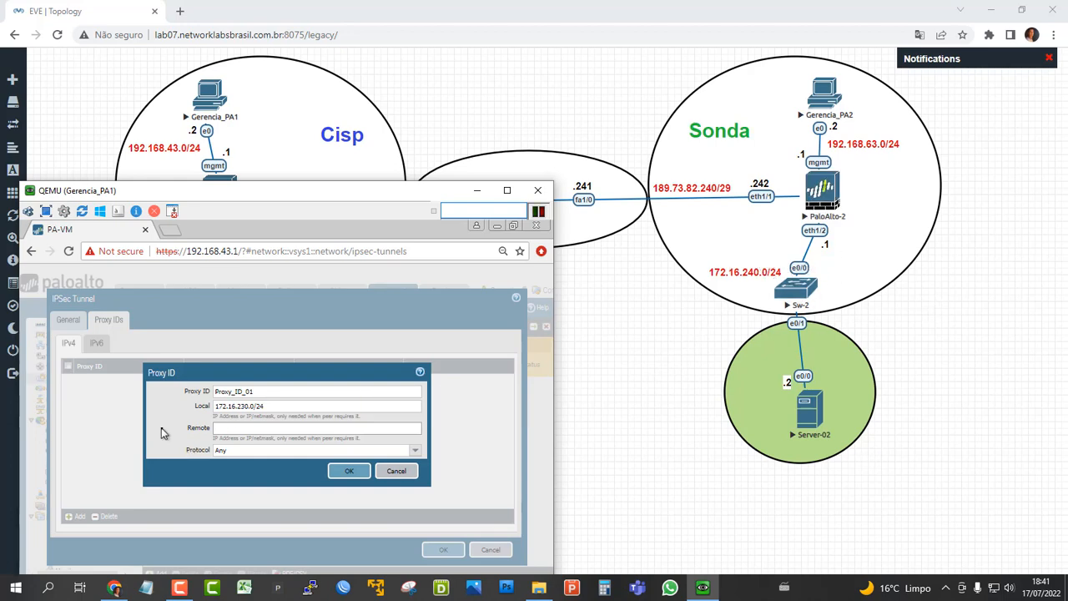
text(1)
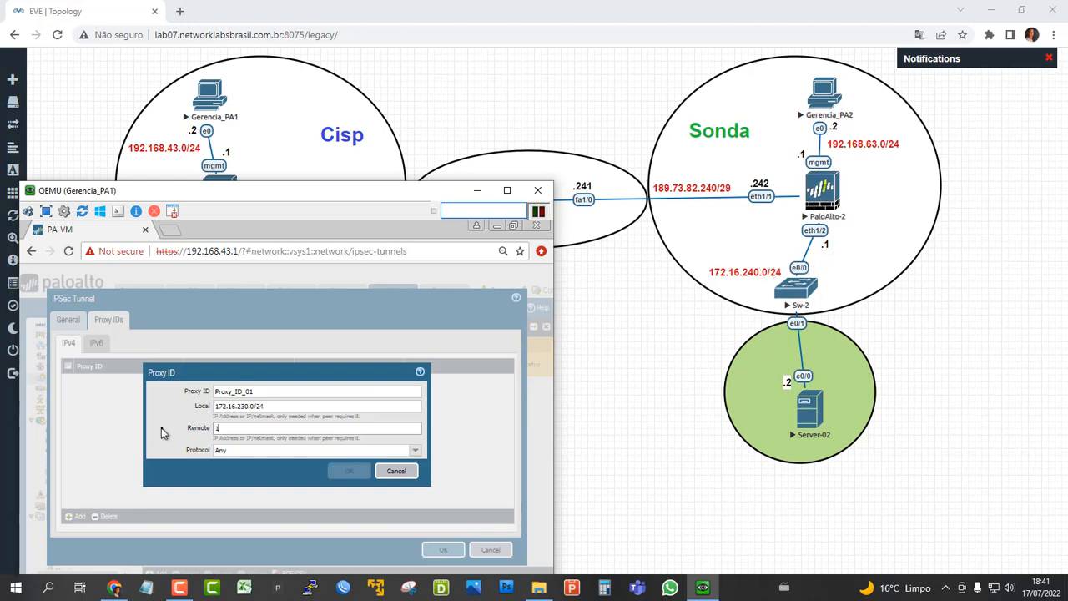
text(72.16.24)
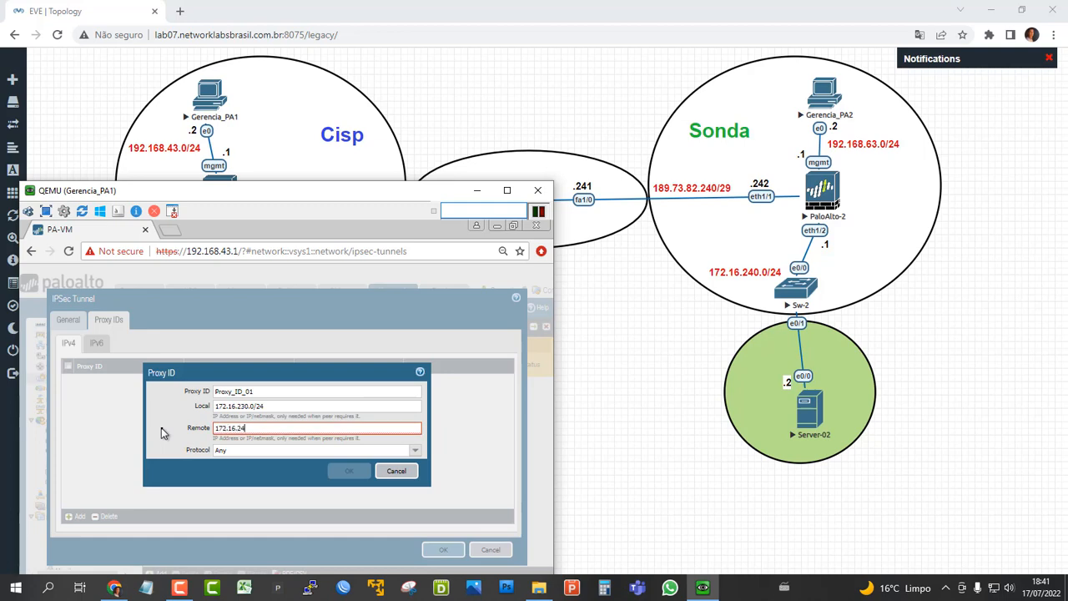
text(0.0/24)
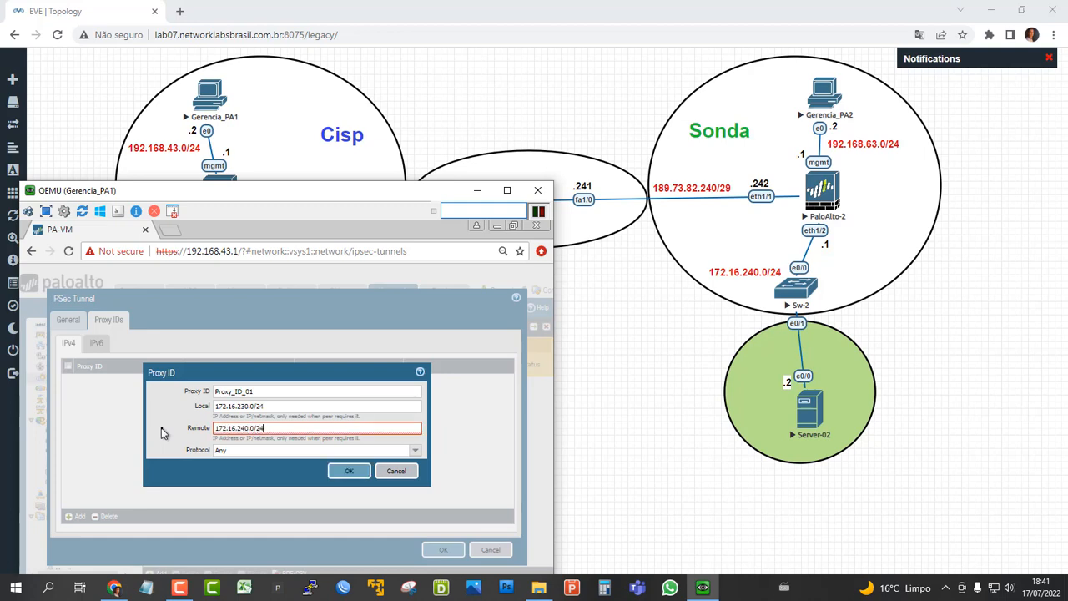
click(348, 471)
click(443, 550)
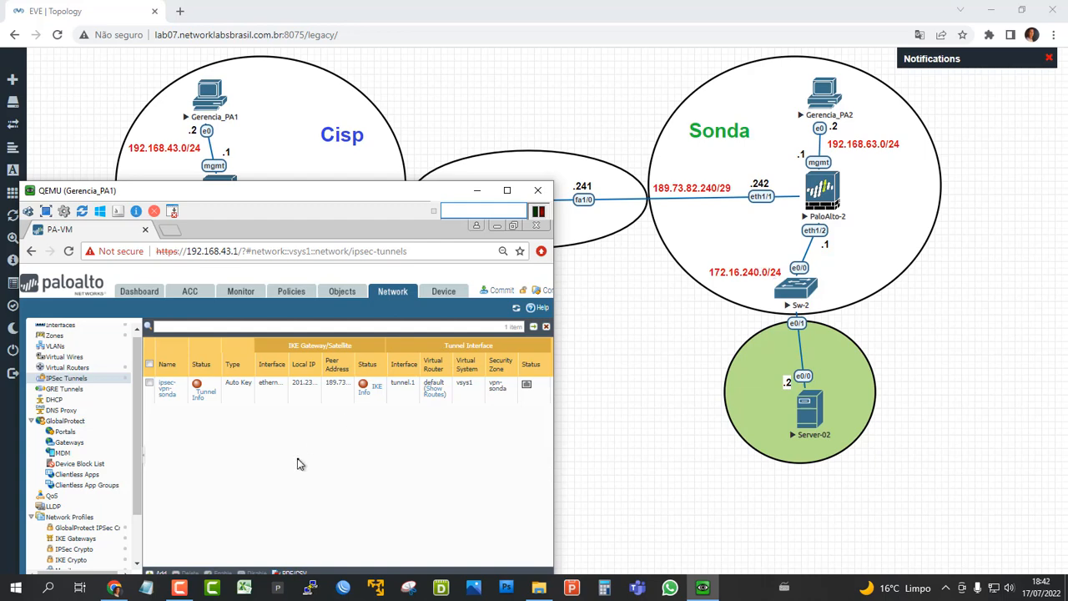
Add an IPv4 static route named rota-vpn-sonda to the default virtual router, with destination 172.16.240.0/24.
click(67, 368)
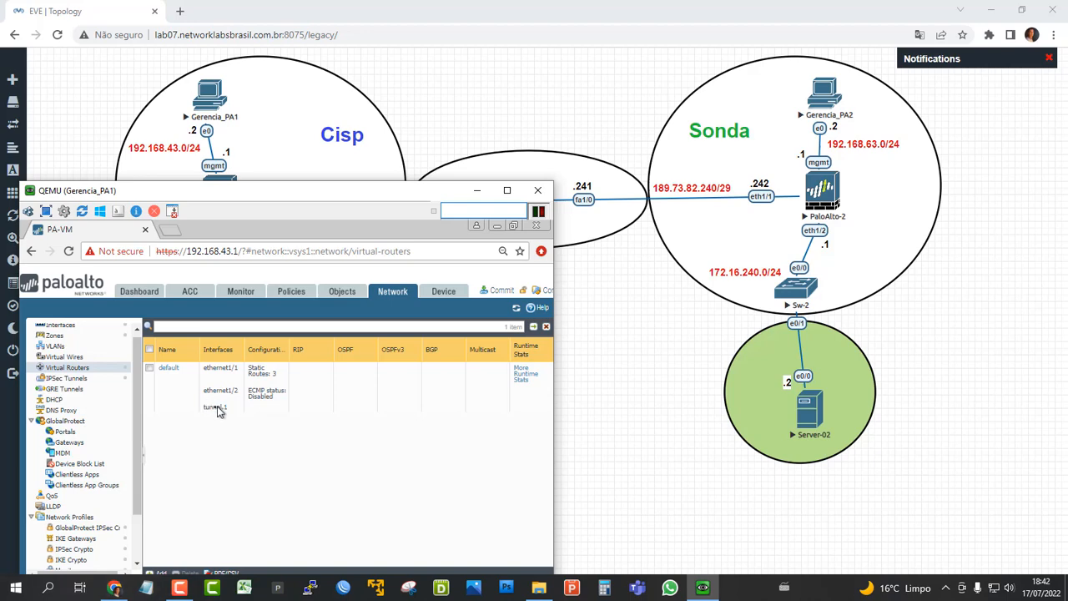
click(168, 370)
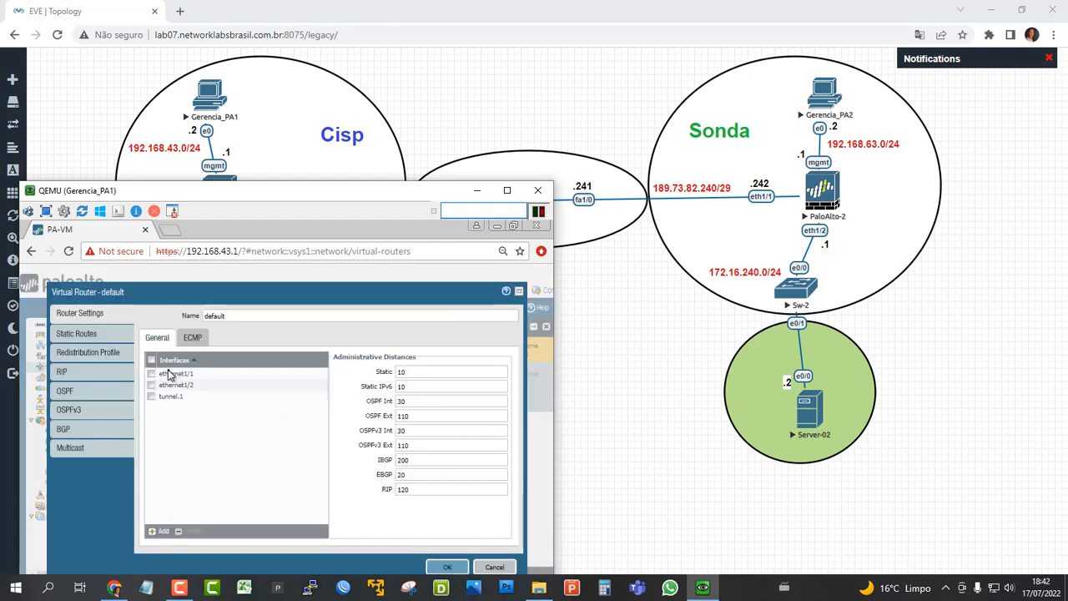
click(68, 337)
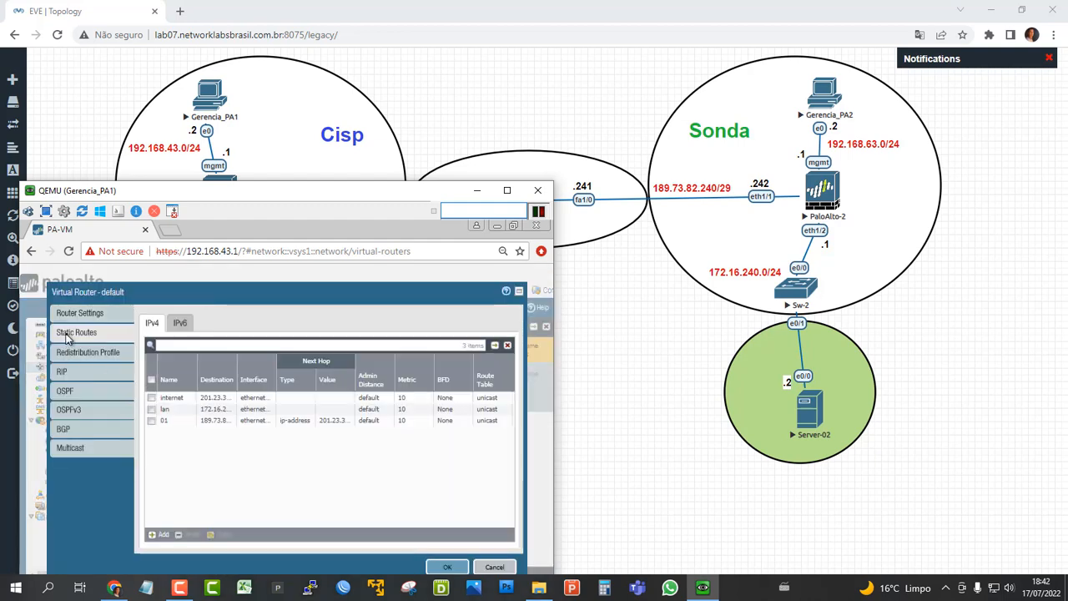
click(158, 535)
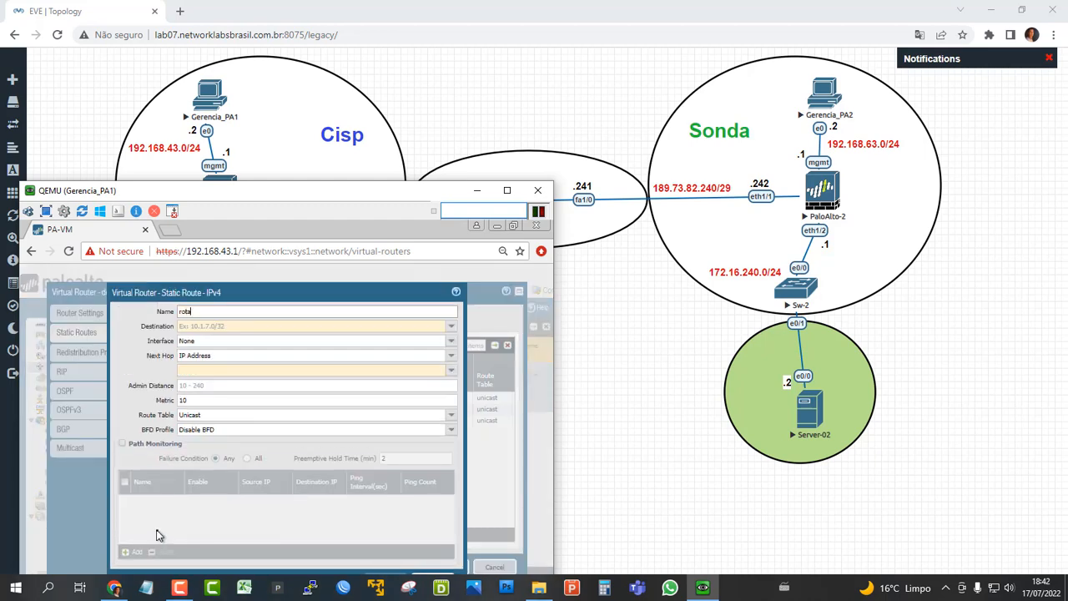
text(-vpn-sonda)
click(260, 325)
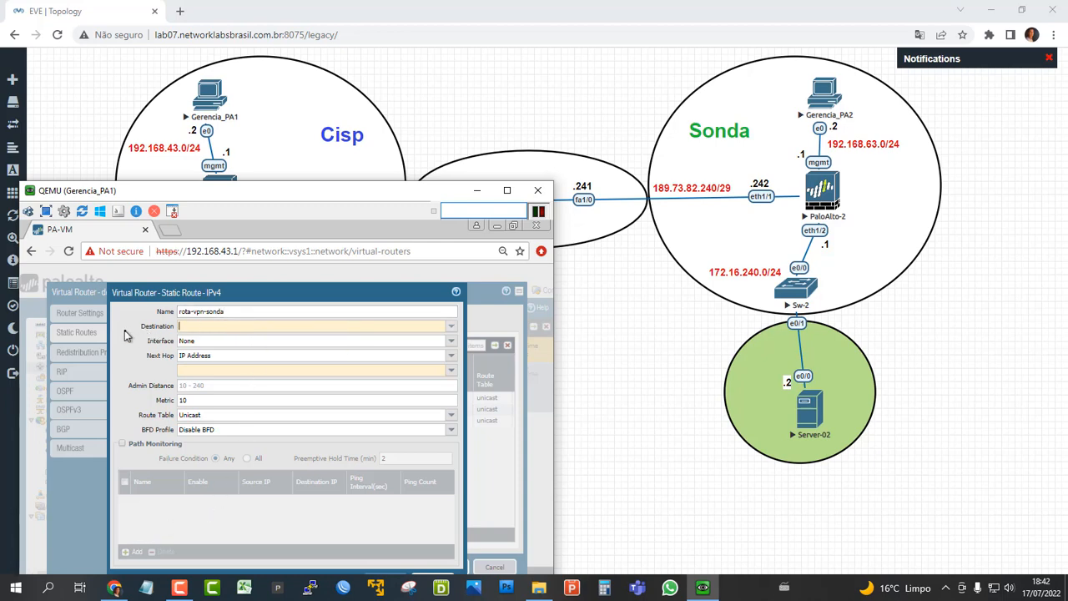
text(172.16.)
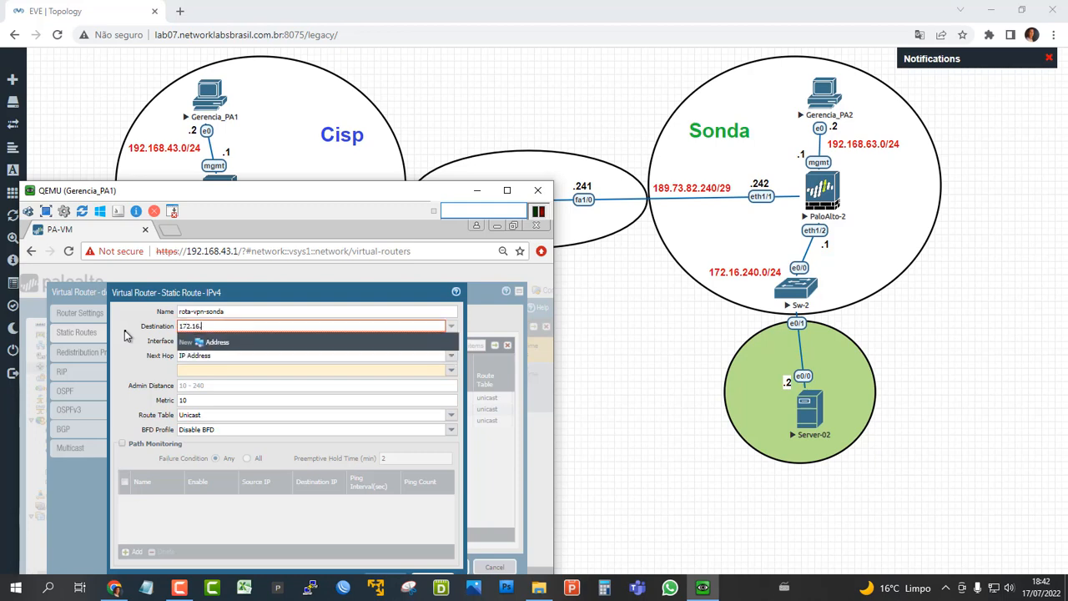
text(240.0/24)
click(125, 331)
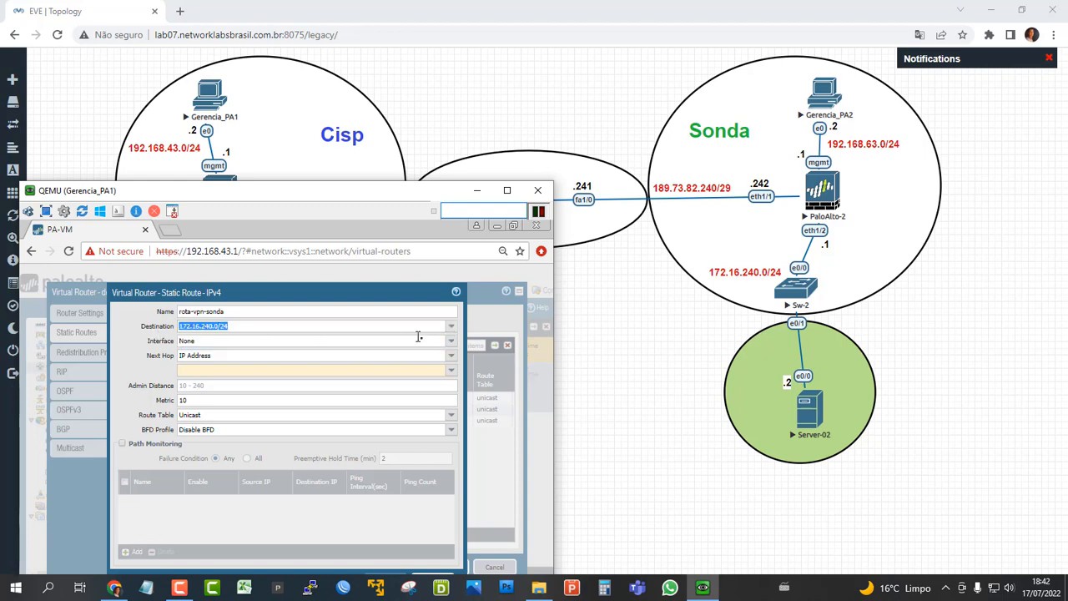
Set the static route's interface to tunnel.1 and its next hop to None, and save the route and the virtual router.
click(450, 340)
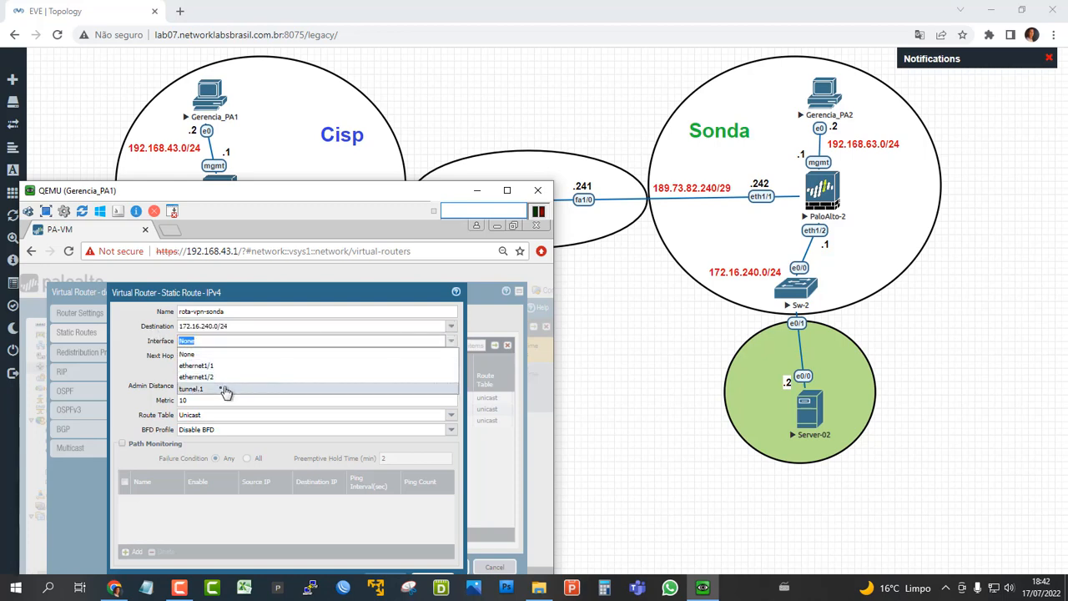
click(207, 389)
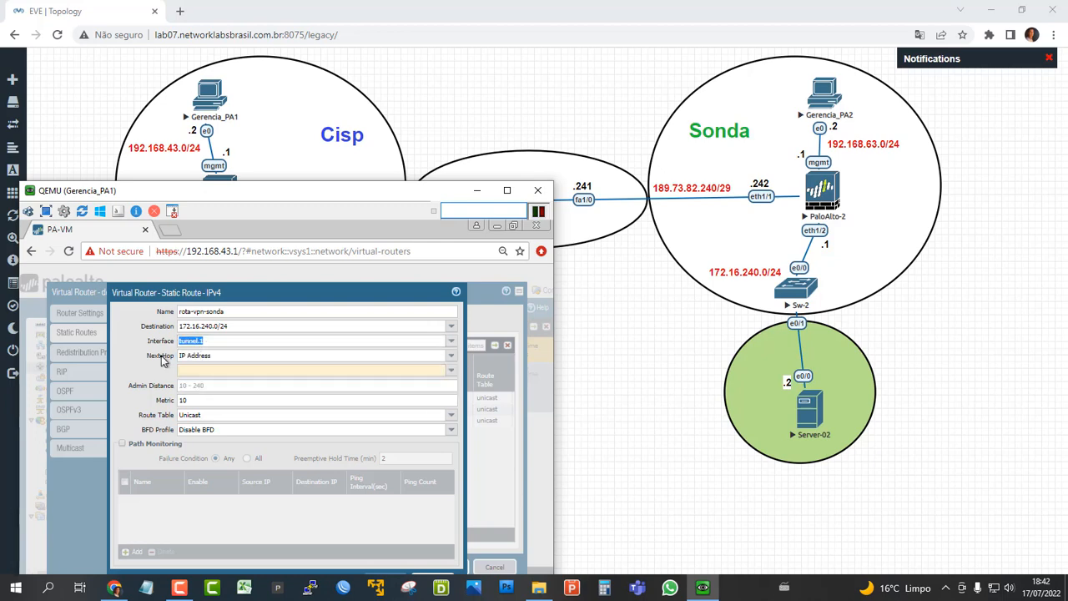
click(450, 361)
click(200, 414)
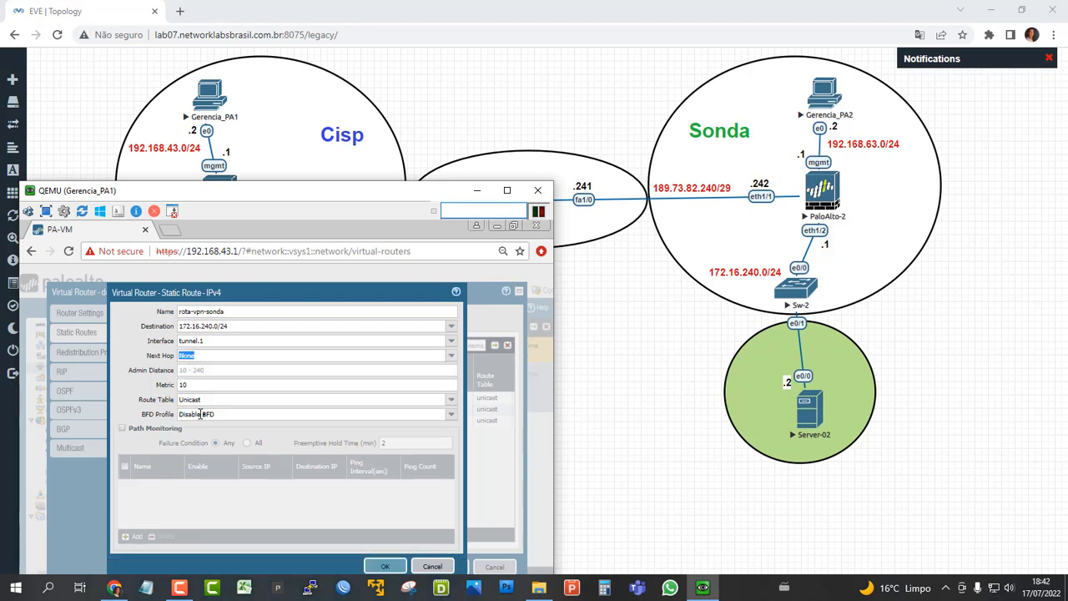
click(385, 566)
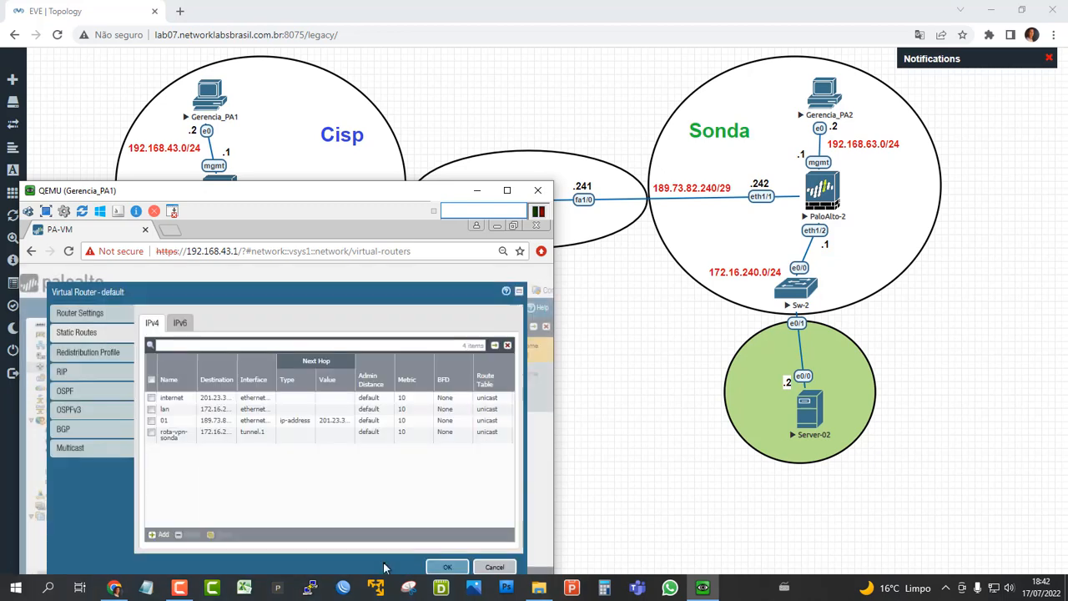
click(455, 567)
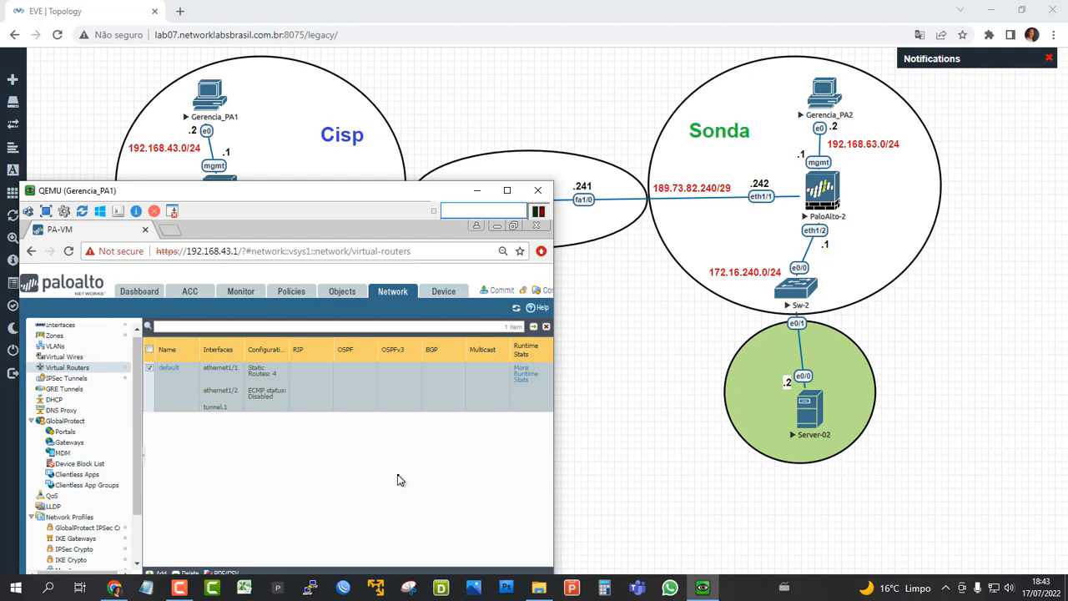
Add a new security policy rule named allow-vpn-sonda.
click(288, 292)
drag(234, 189, 263, 115)
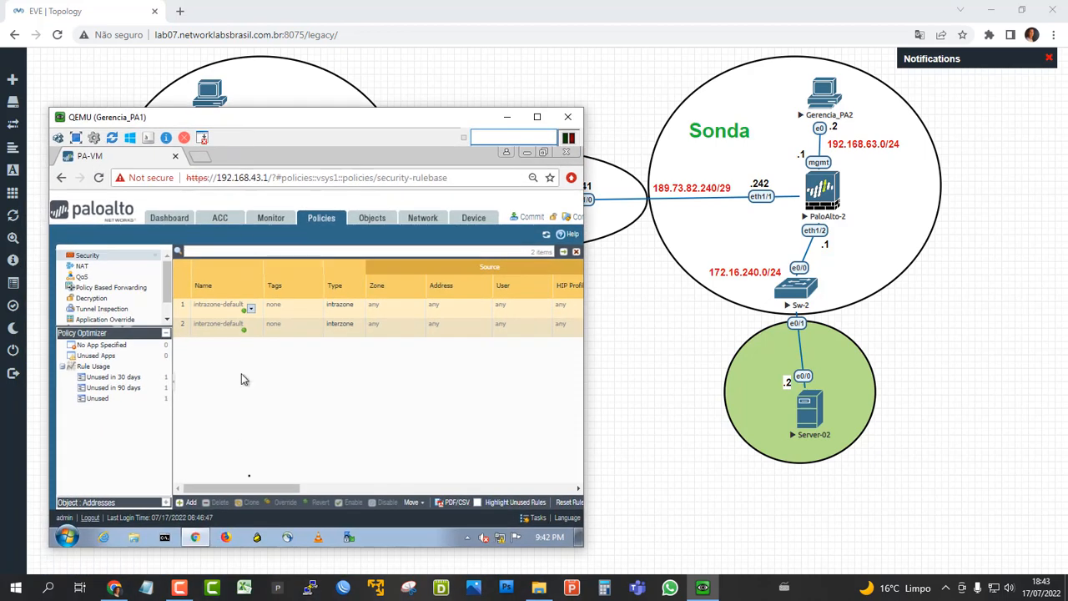
click(189, 502)
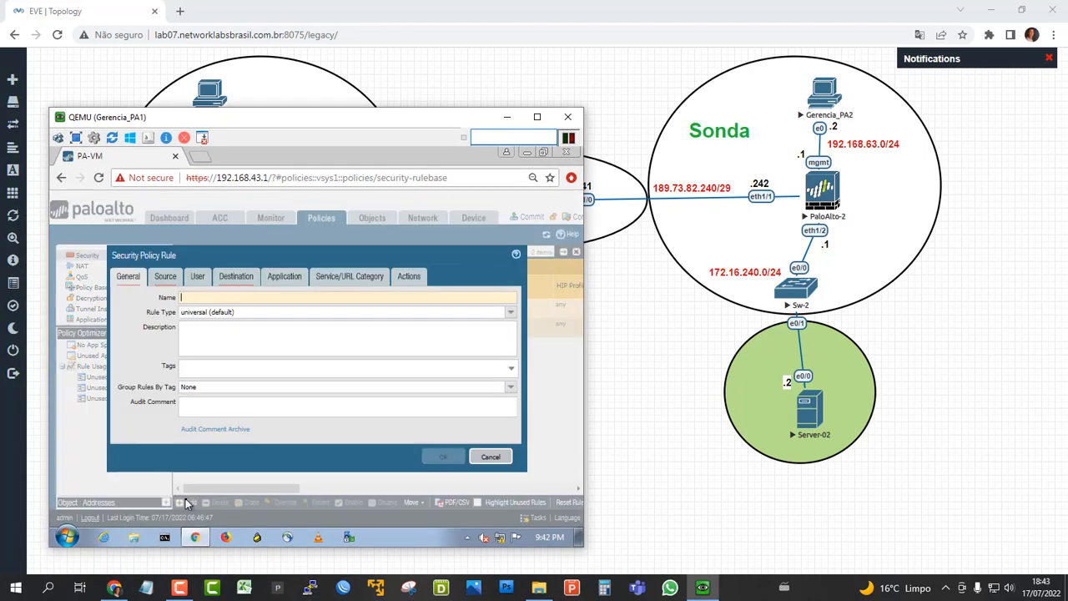
click(312, 297)
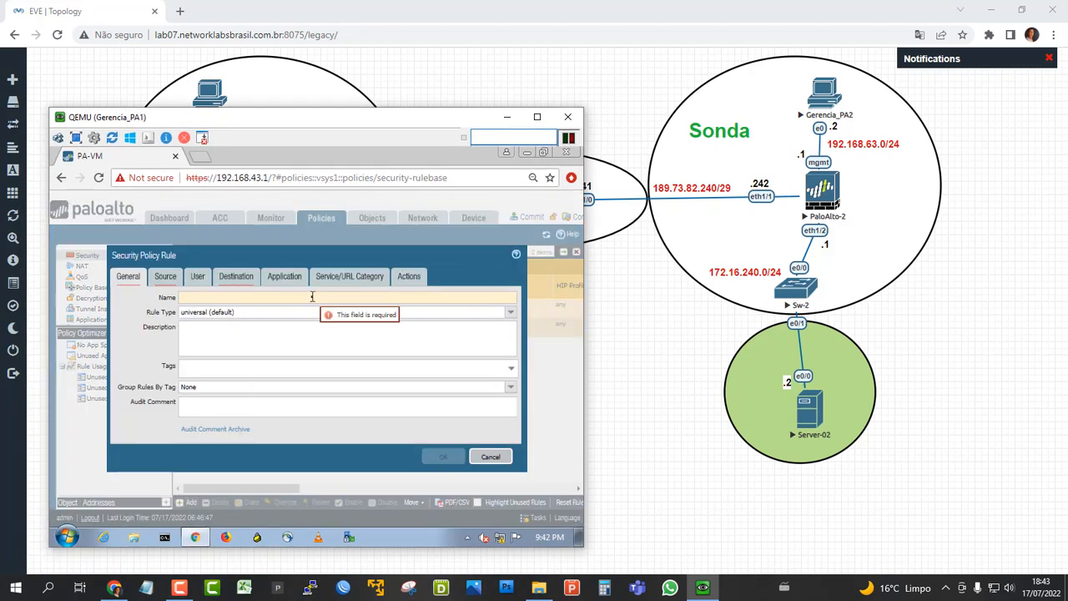
text(allow-vpn-sonda)
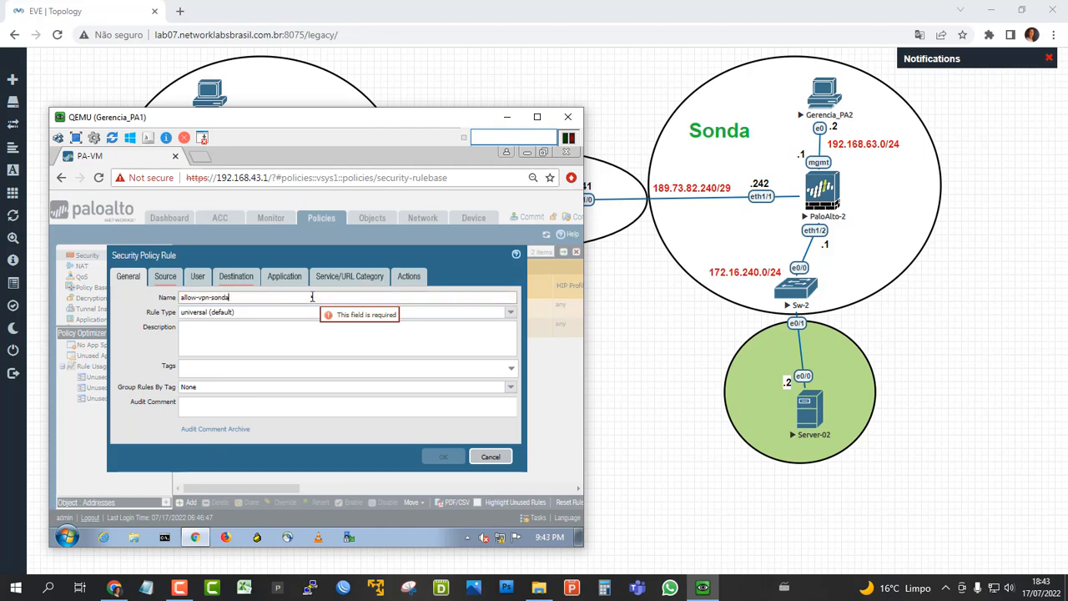
Add lan as the security rule's source zone and check the Cisp and Sonda networks in the topology.
click(166, 279)
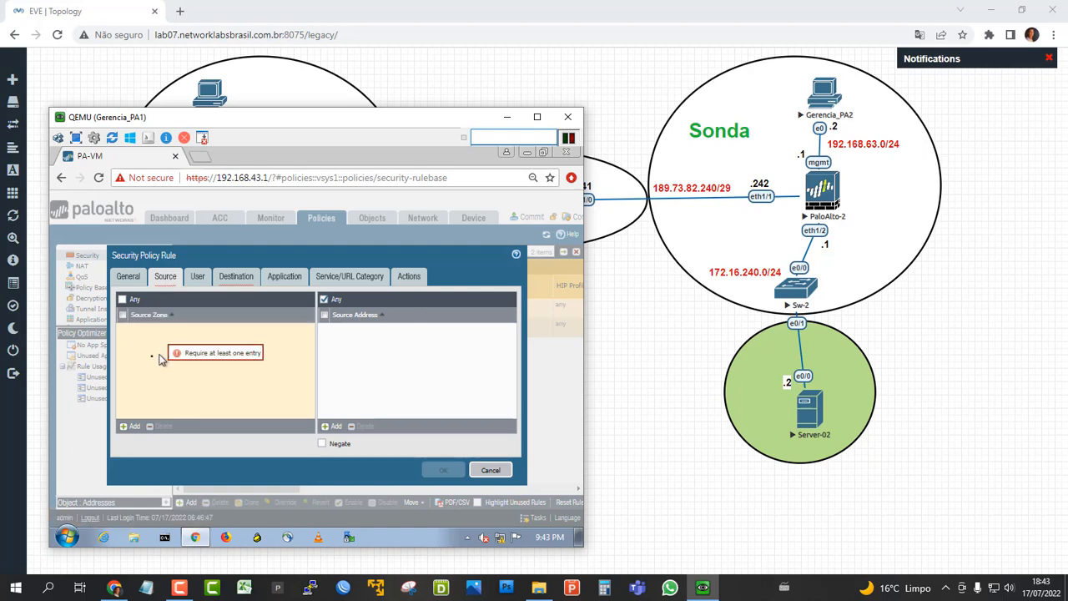
click(129, 426)
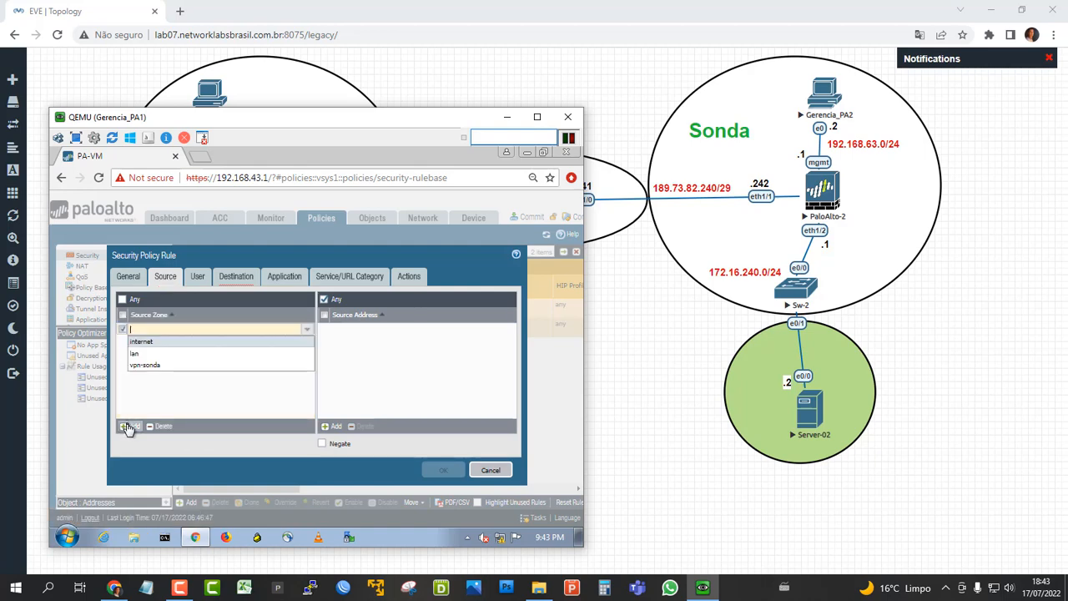
click(152, 353)
drag(224, 118, 217, 463)
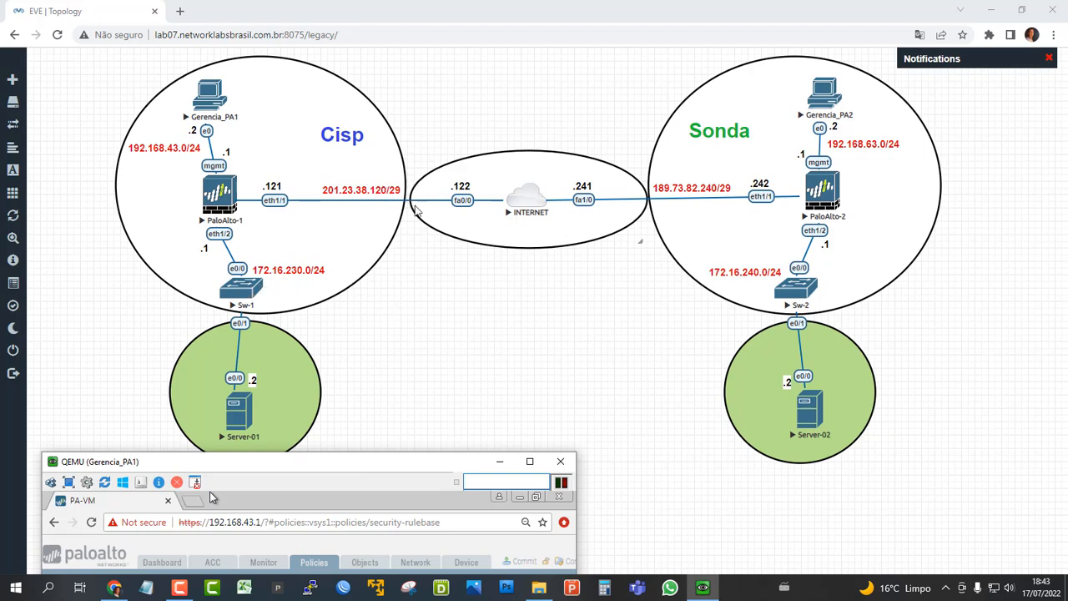
drag(292, 457, 317, 190)
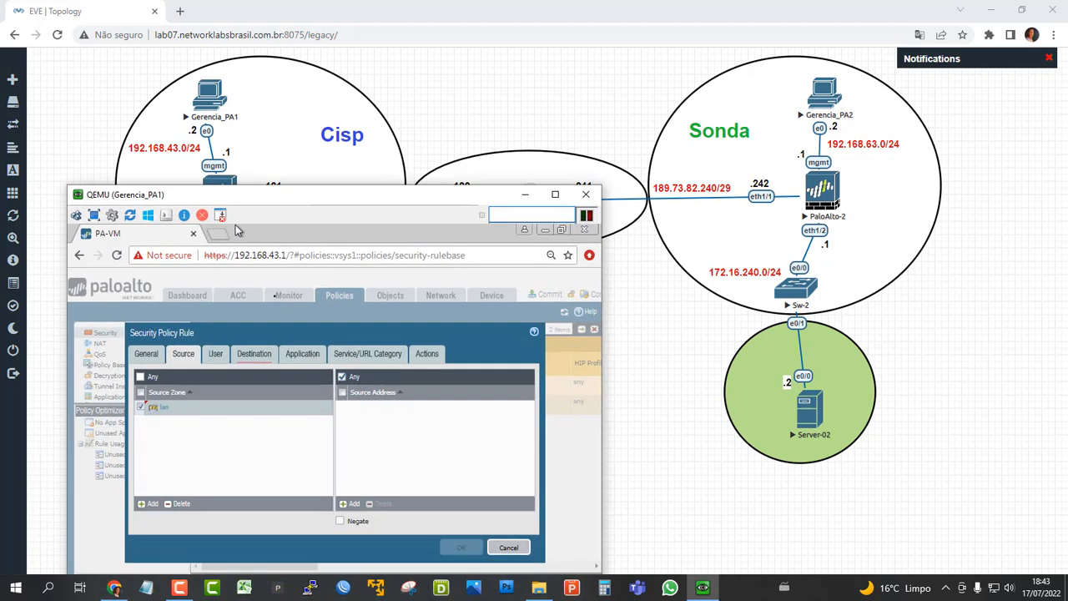
Add vpn-sonda as the security rule's destination zone and set its service to any.
click(256, 356)
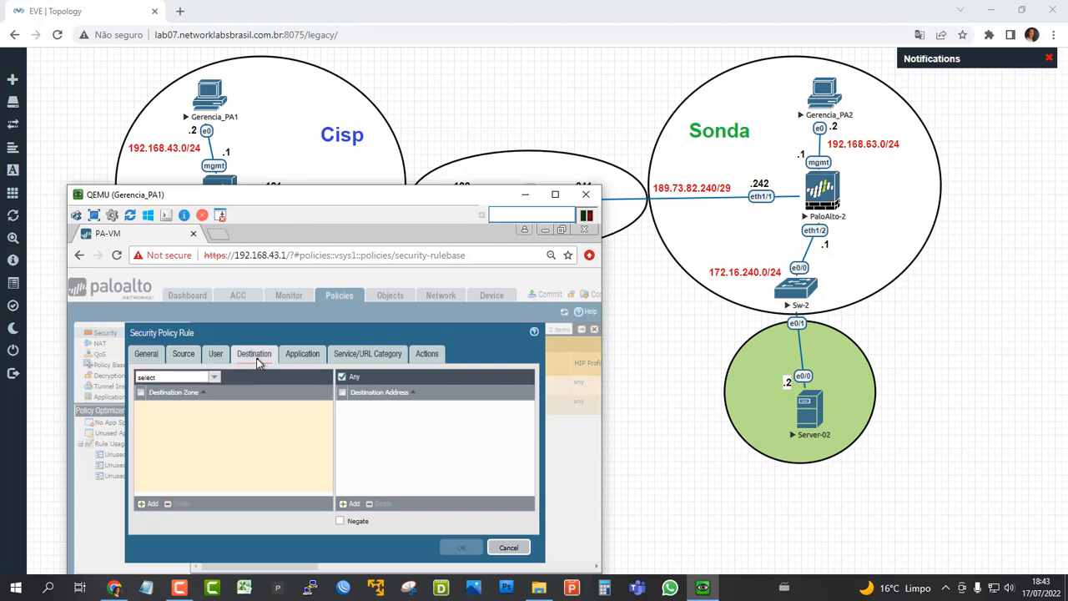
click(146, 504)
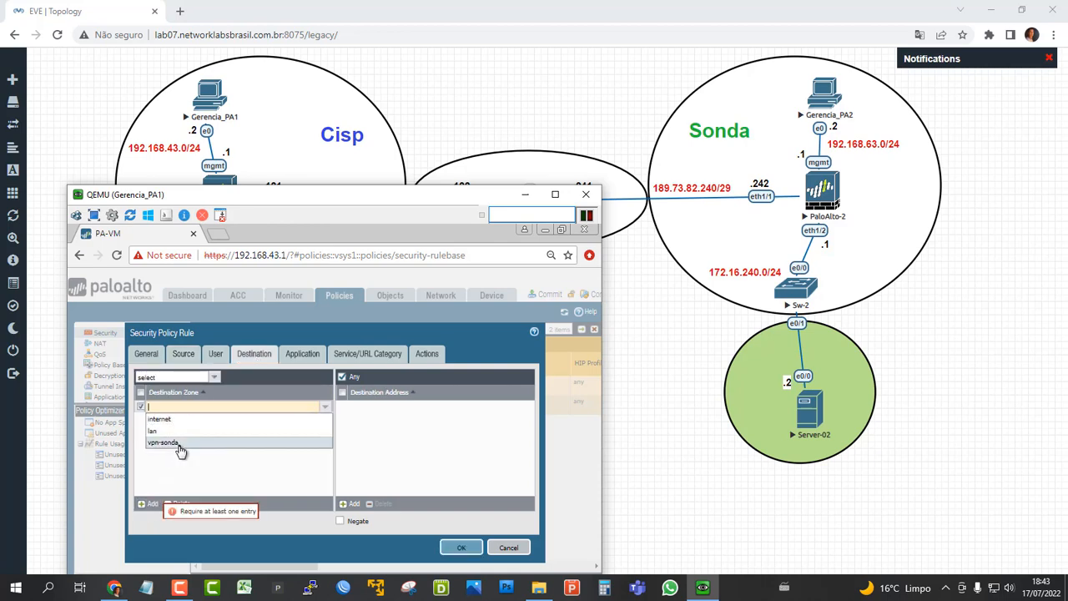
click(179, 444)
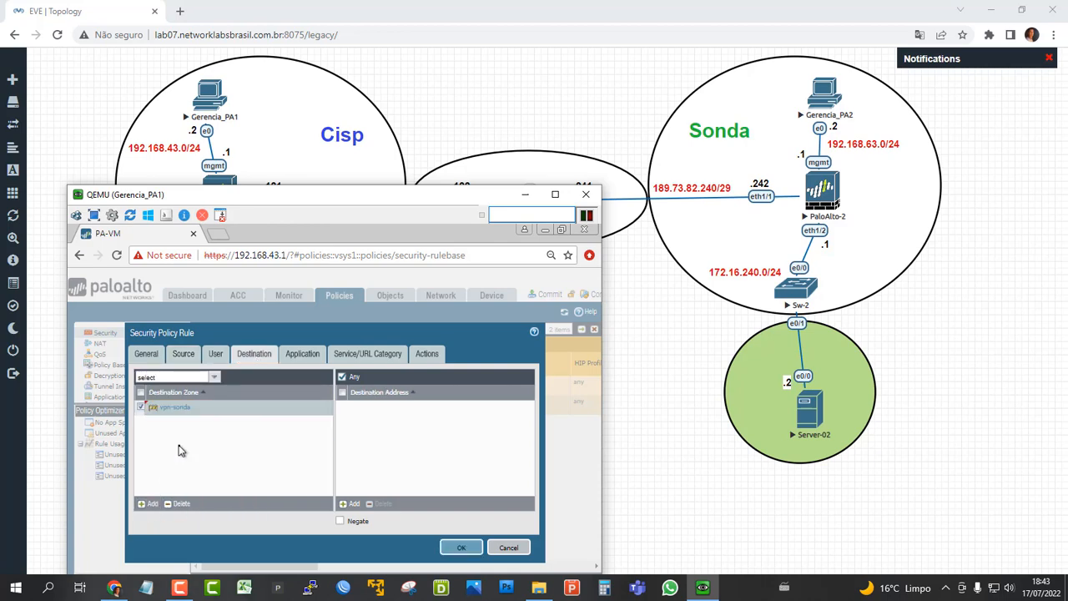
click(364, 353)
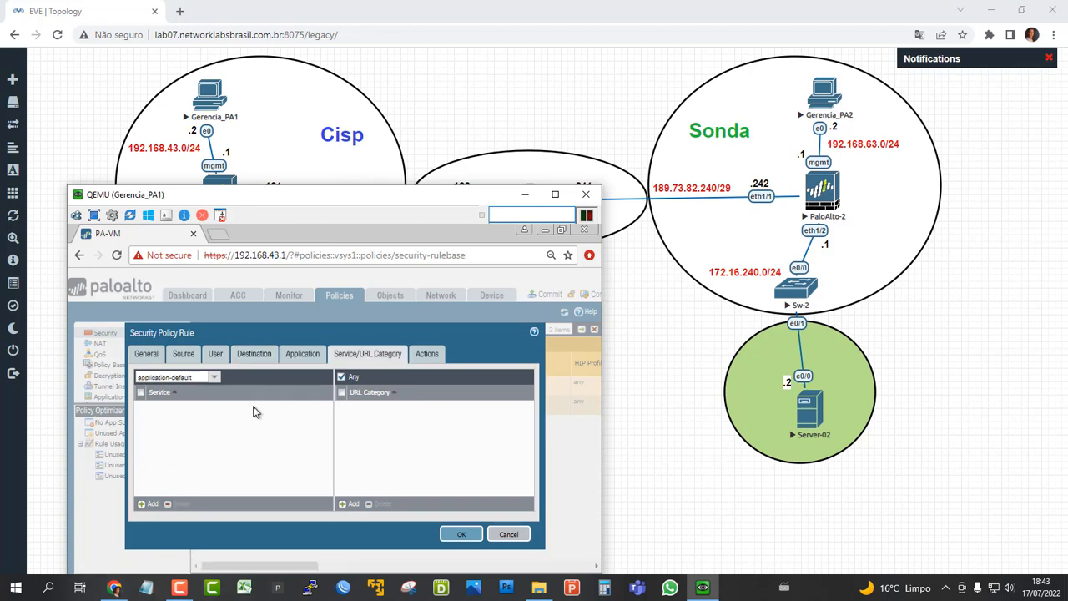
click(214, 378)
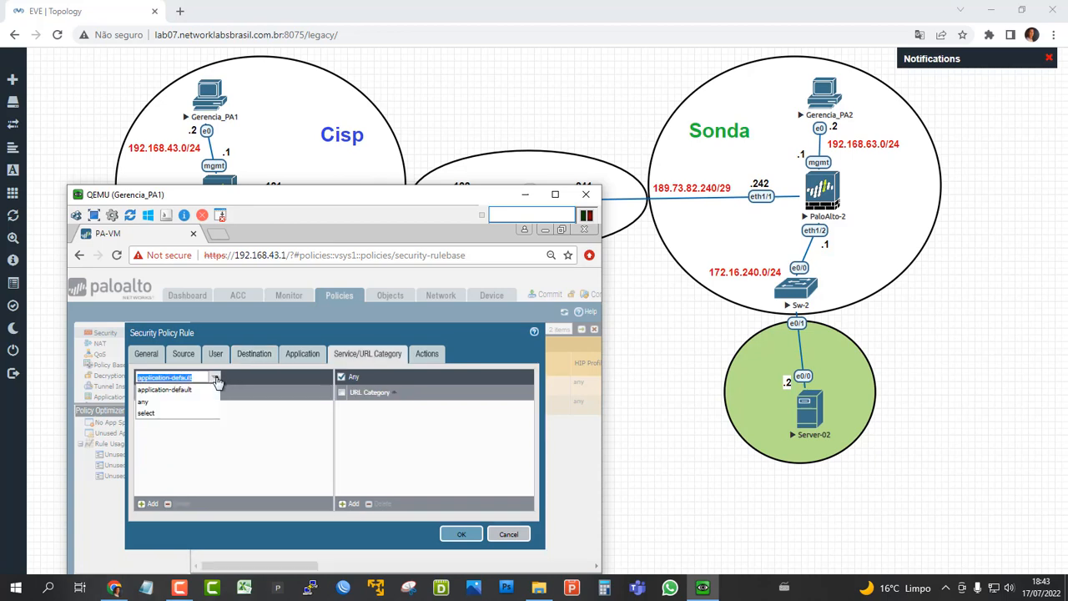
click(158, 401)
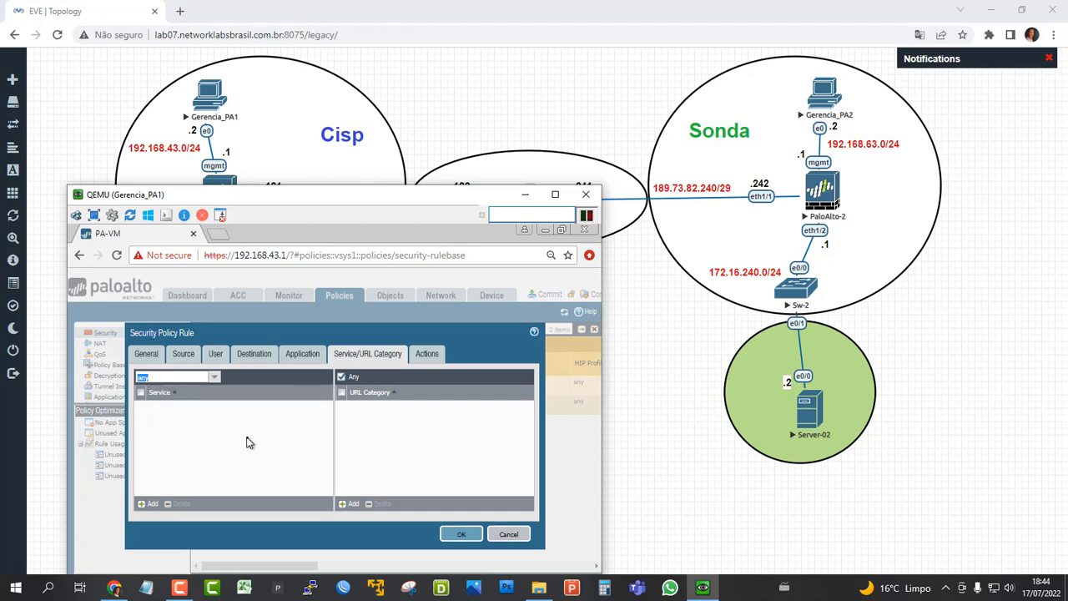
Review the rule's zones against the topology, and add vpn-sonda as an additional source zone of allow-vpn-sonda.
click(304, 354)
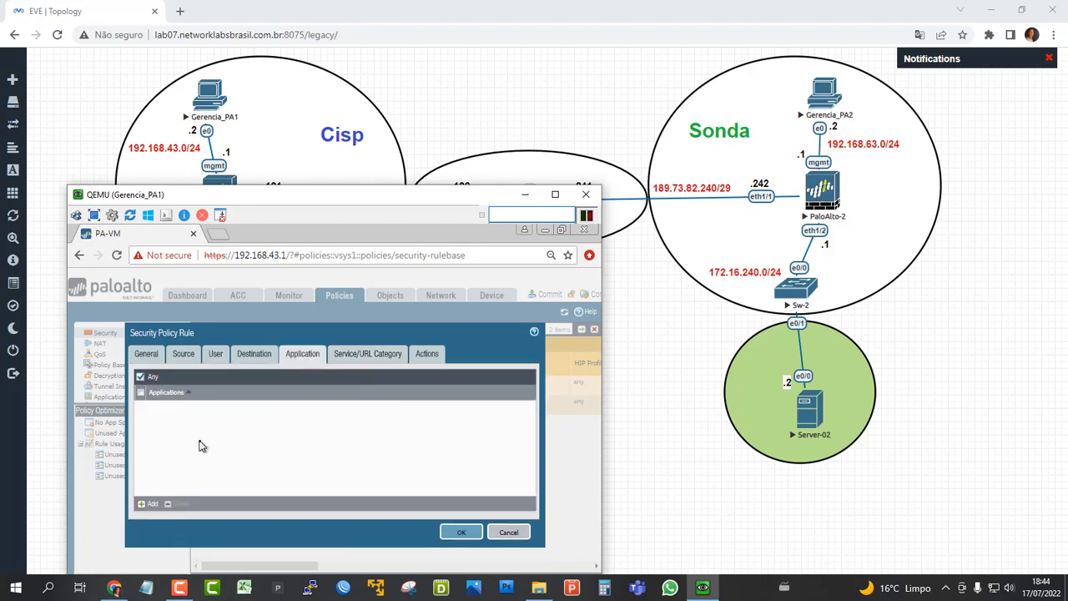
click(262, 354)
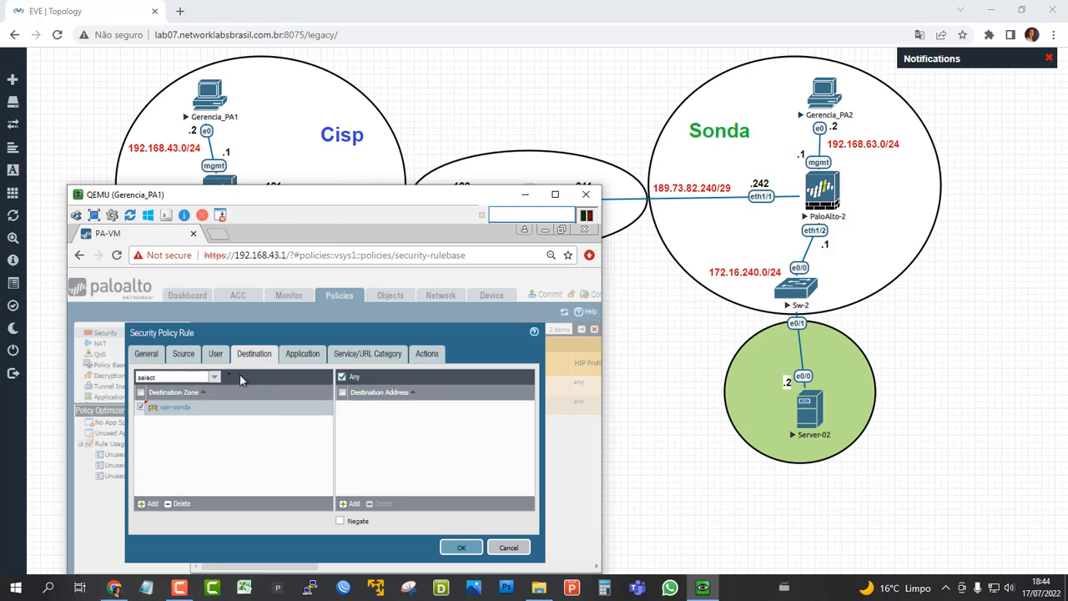
click(187, 356)
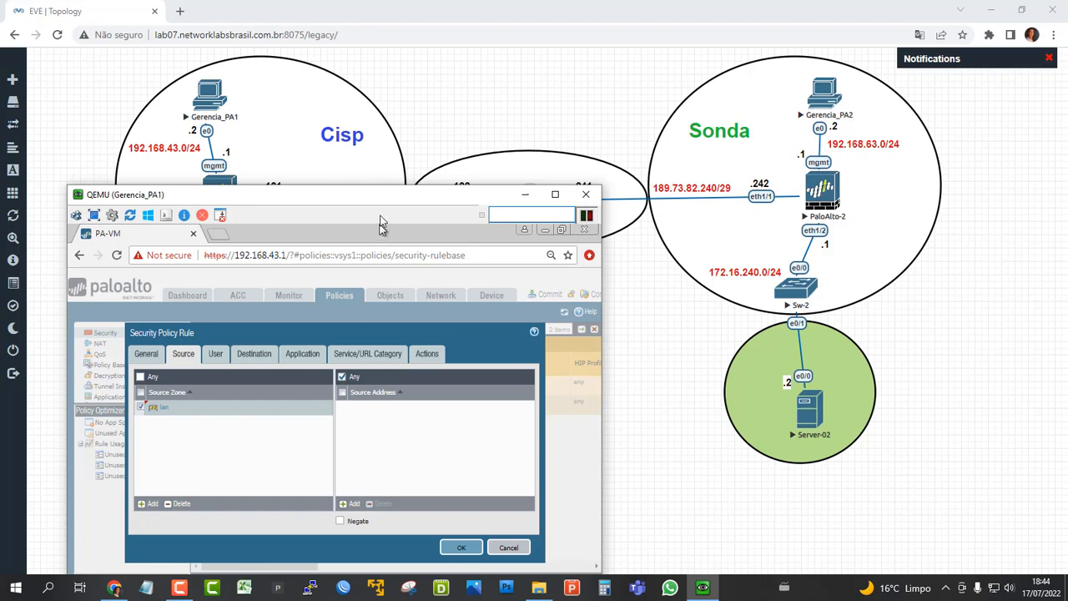
drag(378, 204, 366, 505)
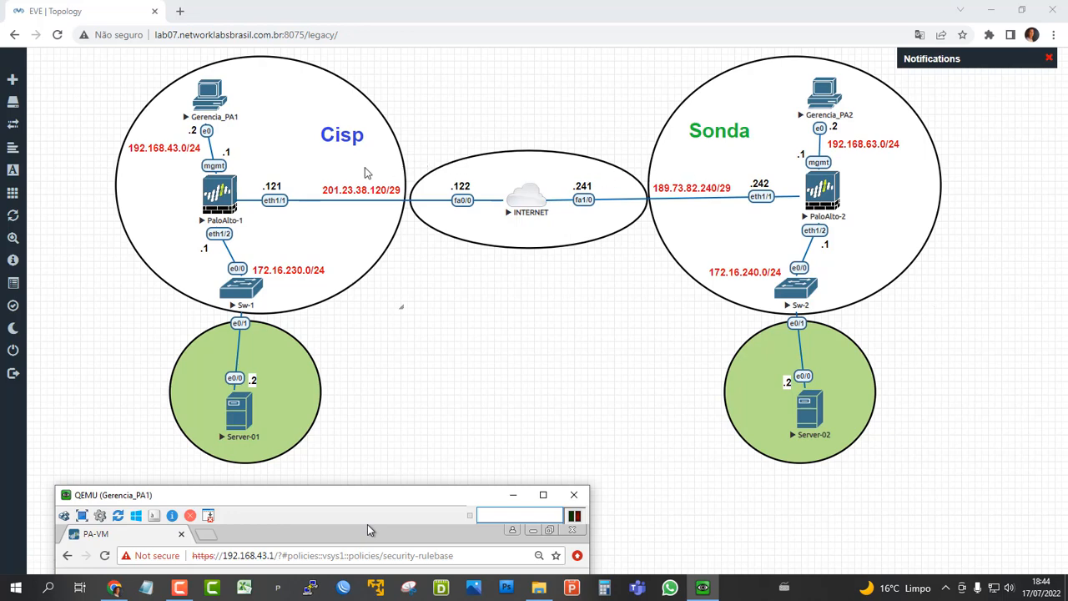
drag(397, 490, 424, 197)
click(167, 511)
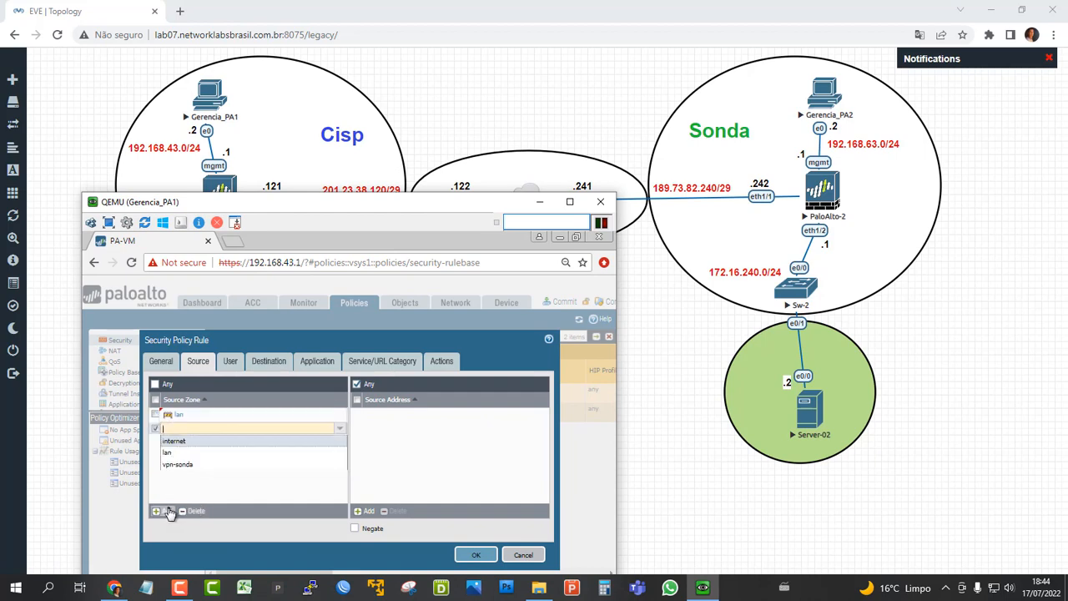
click(185, 465)
Add lan as an additional destination zone of the security rule.
click(270, 367)
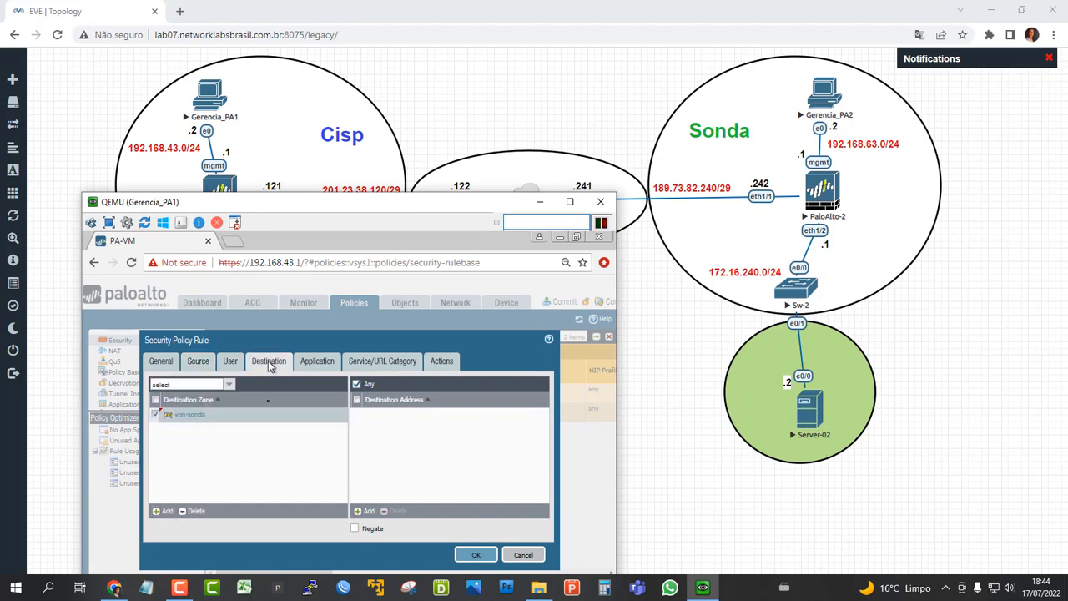
click(167, 511)
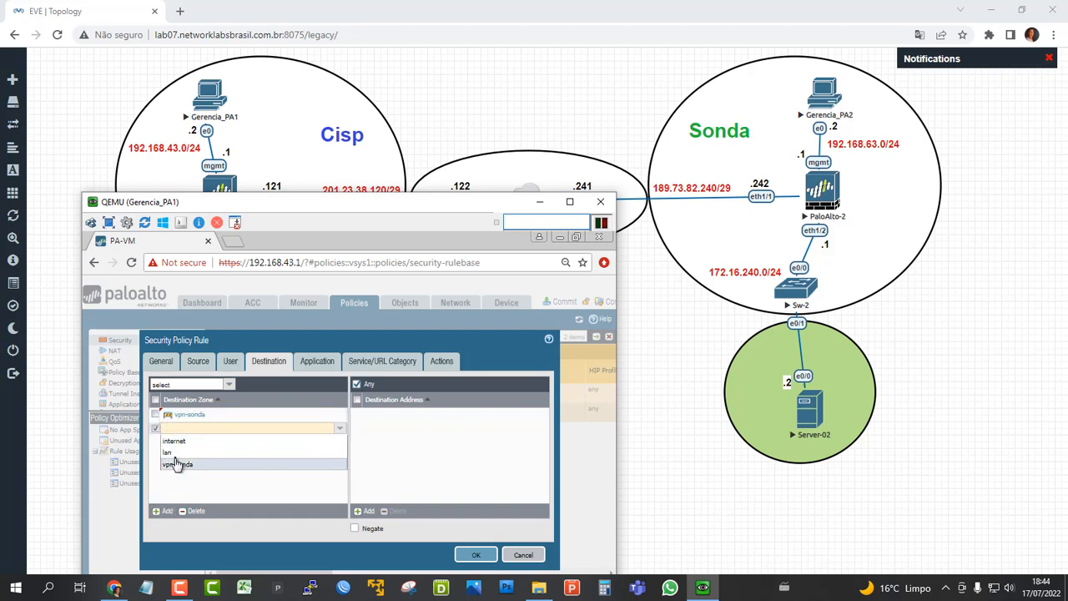
click(181, 455)
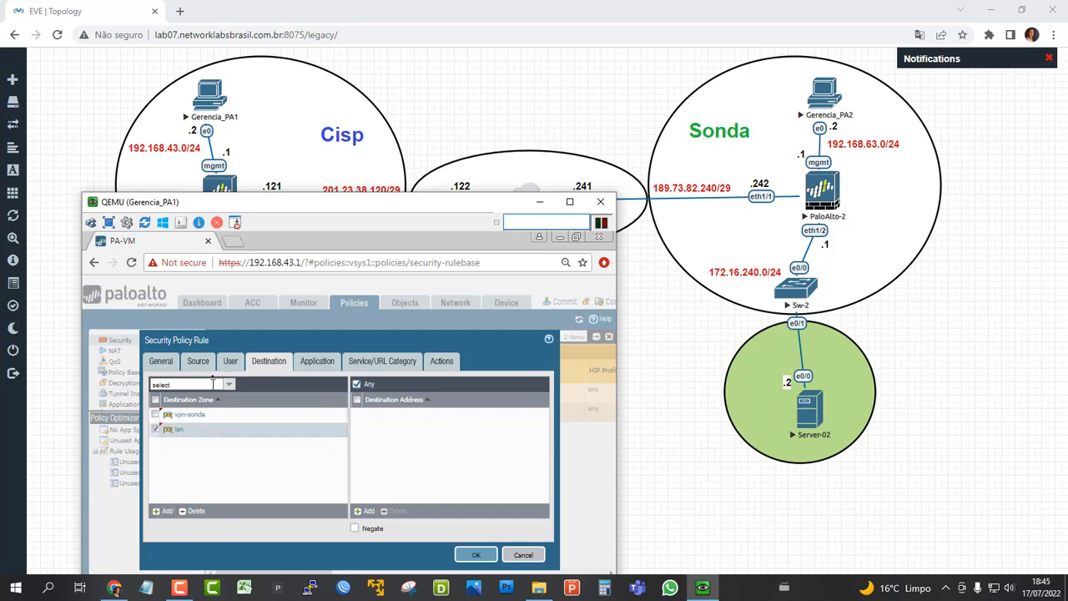
Check the rule's source and destination zones, service and action, and save the security rule.
click(199, 362)
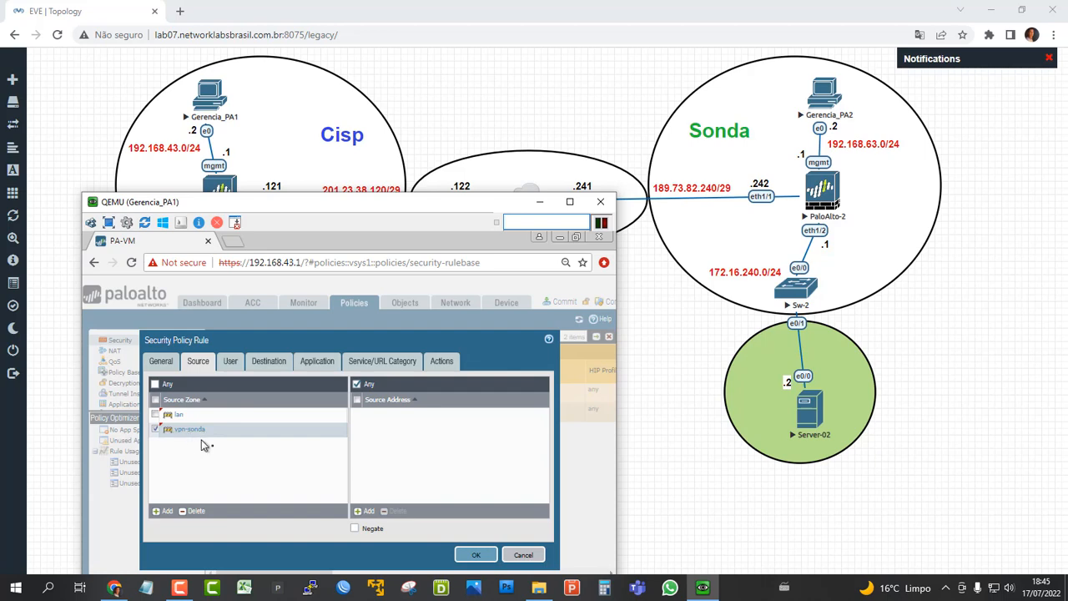
click(270, 364)
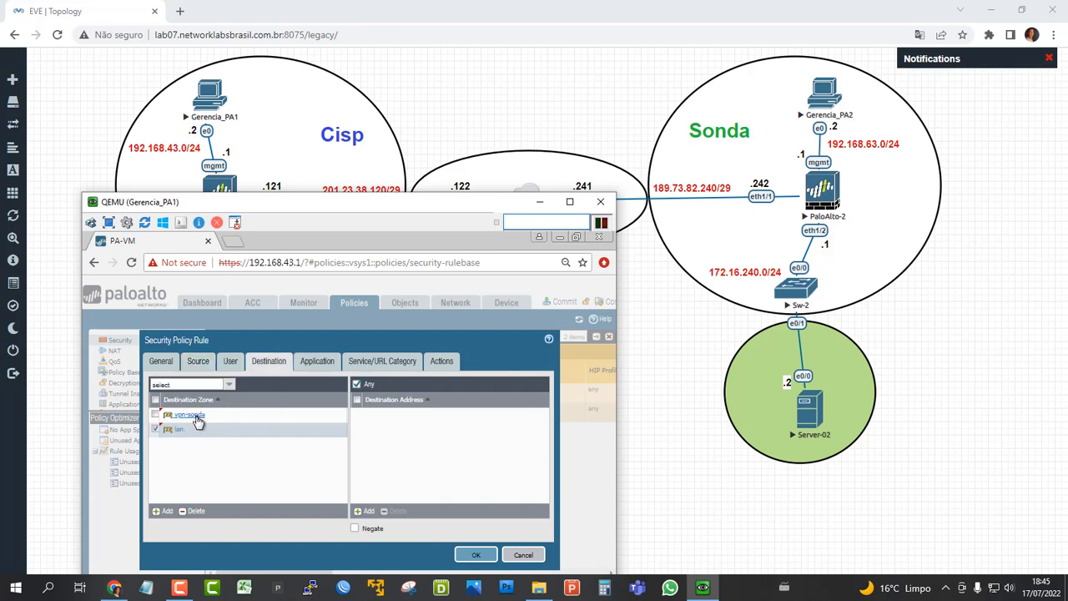
click(385, 363)
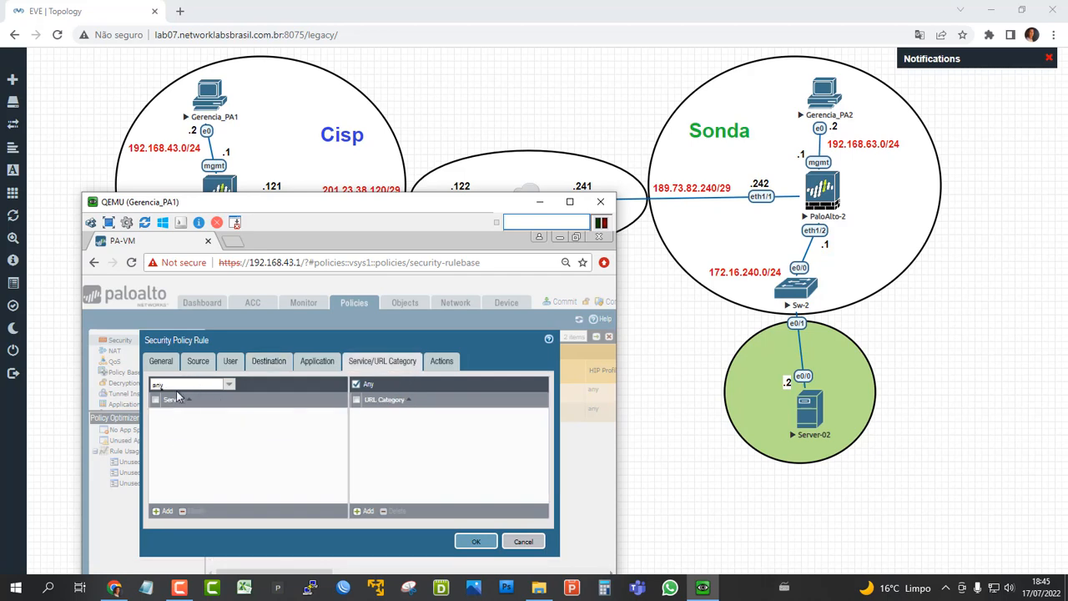
click(453, 365)
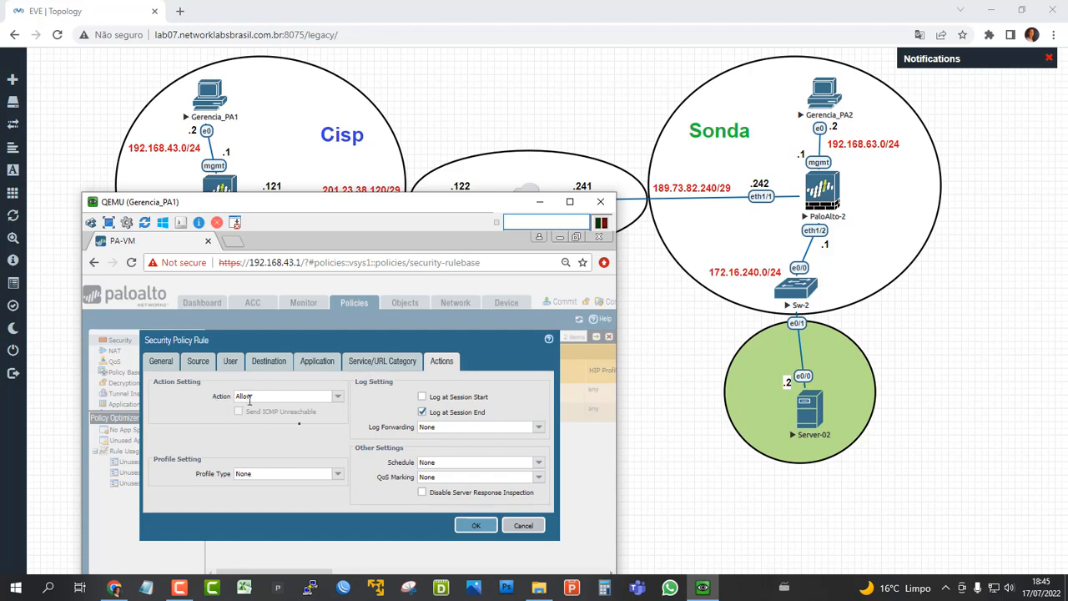
click(477, 525)
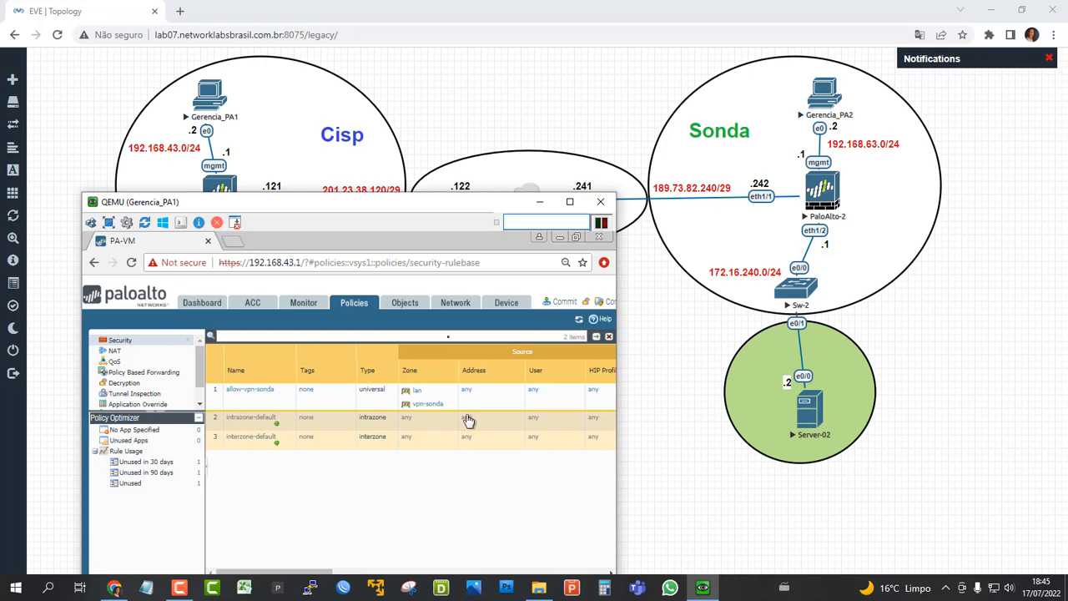
Show the IPSec tunnels list and check the status of ipsec-vpn-sonda.
drag(398, 206, 424, 125)
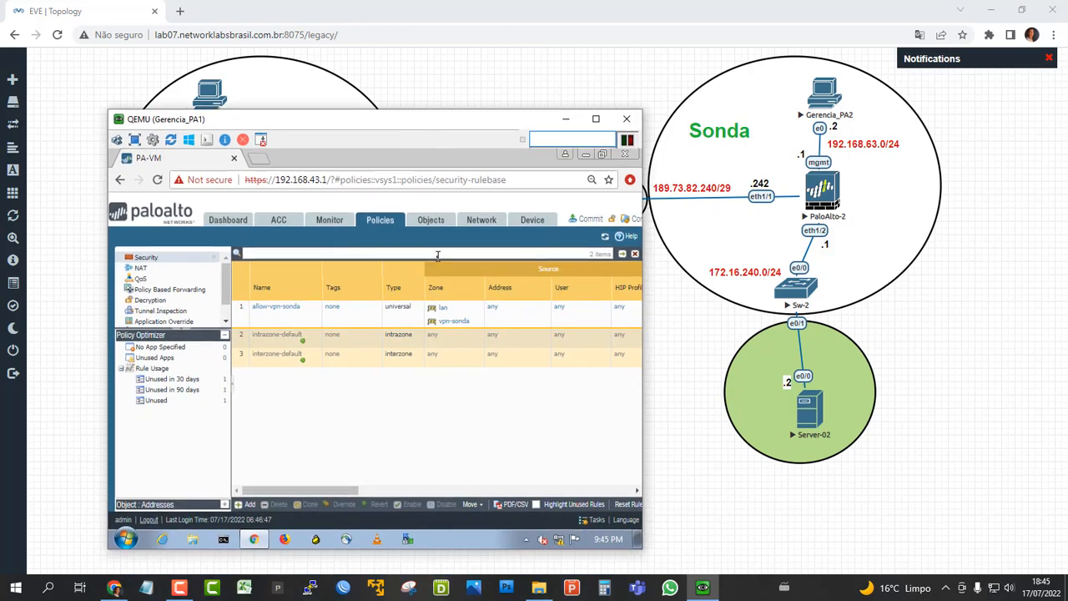
click(489, 227)
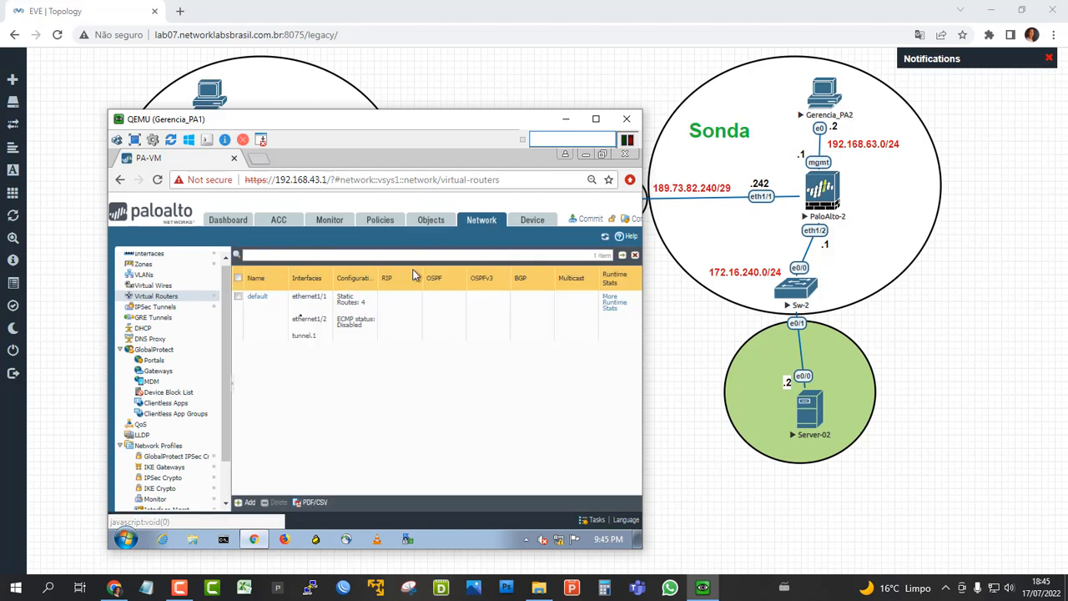
click(158, 308)
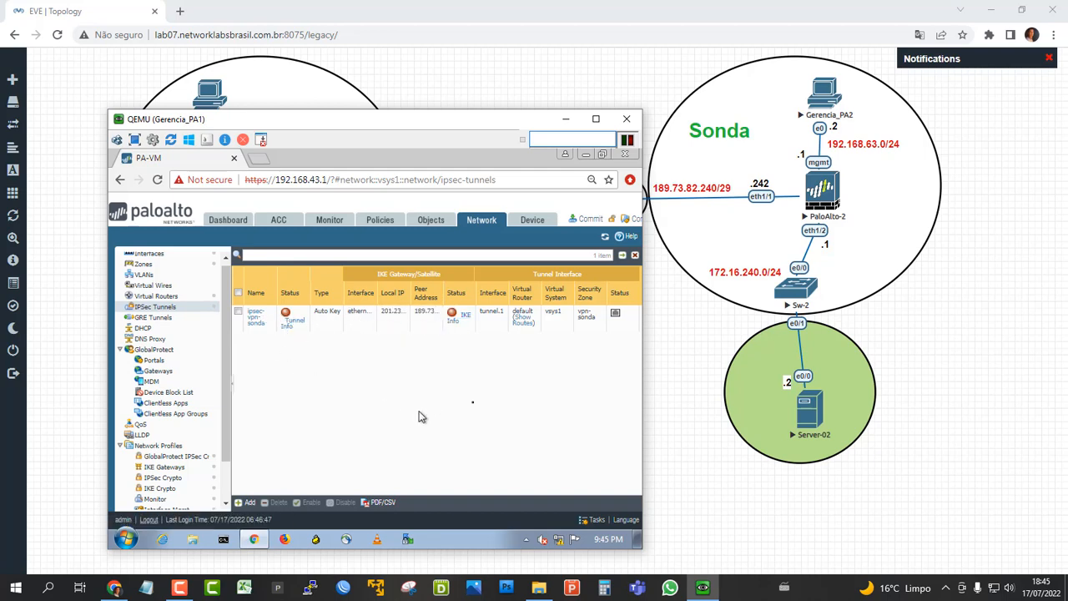
Commit all configuration changes on the firewall and recheck the IPSec tunnels list.
click(589, 219)
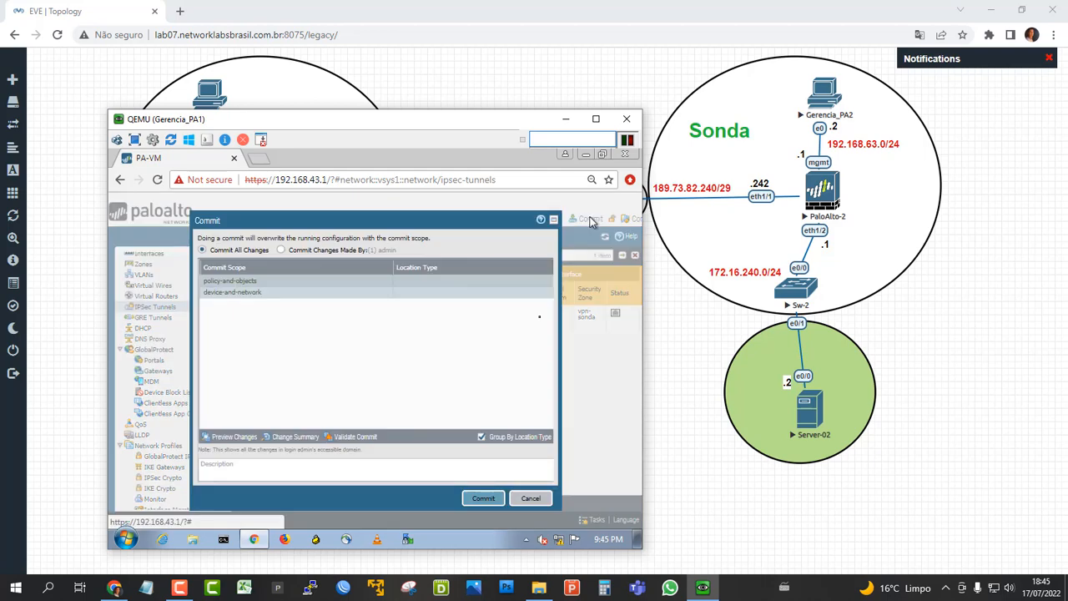
click(481, 499)
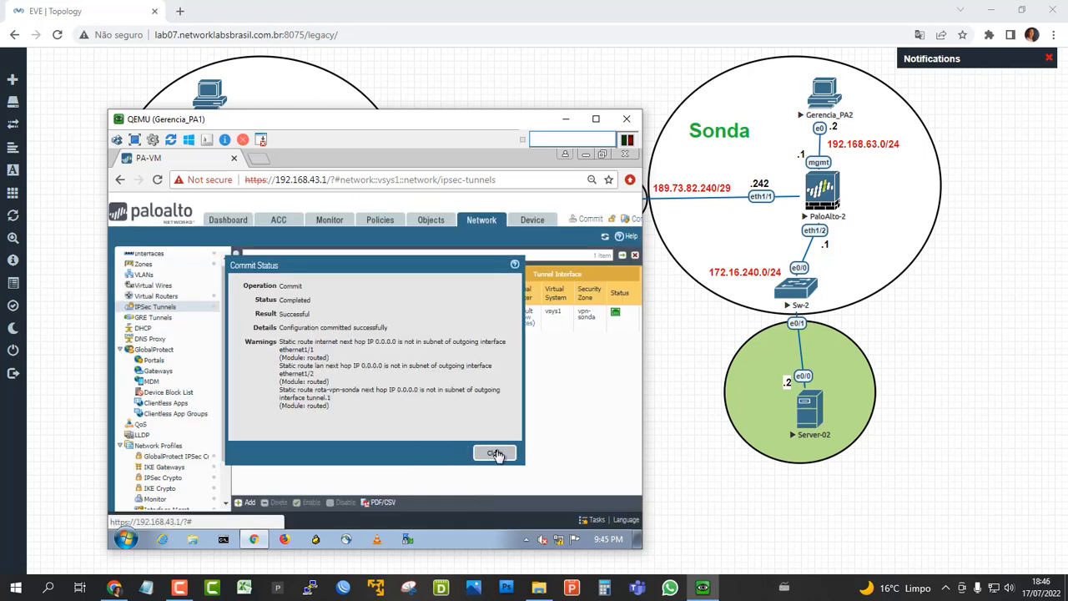
click(495, 453)
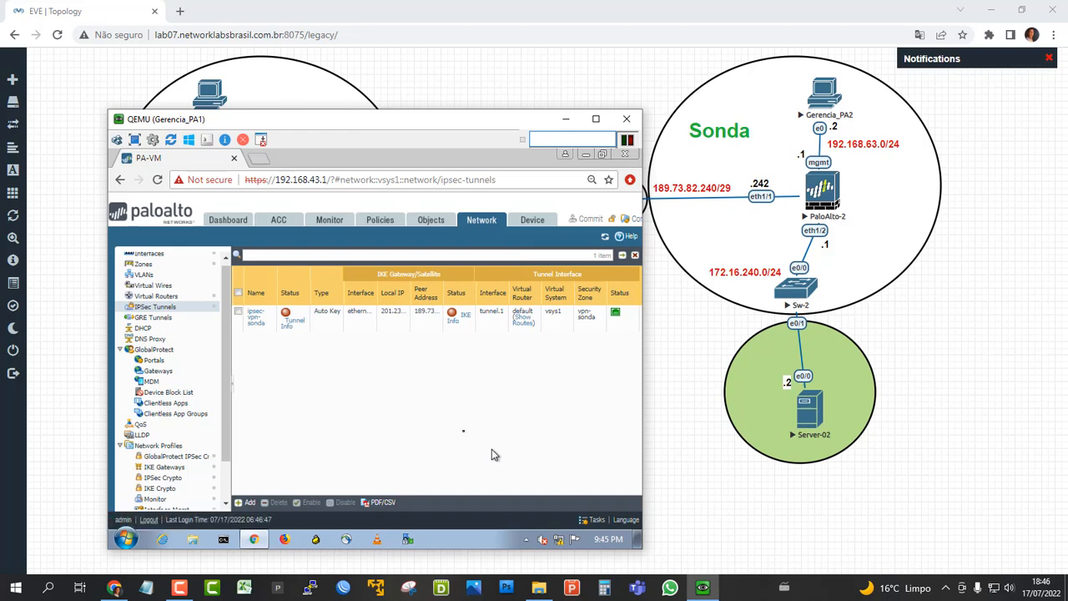
click(158, 310)
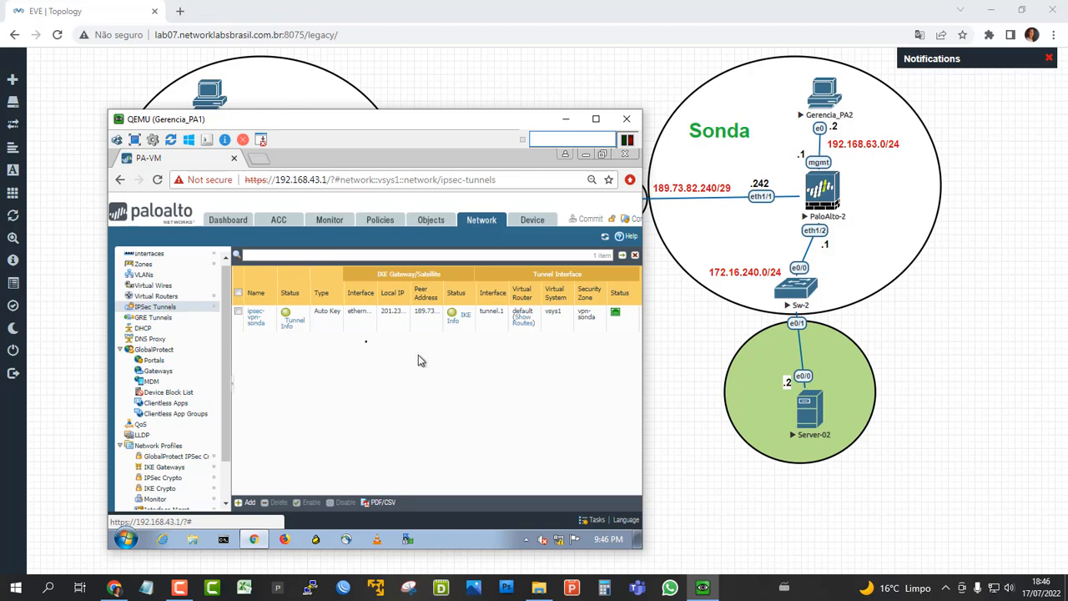
Open the Server-01 console in SecureCRT from the topology and ping 172.16.240.2.
click(568, 123)
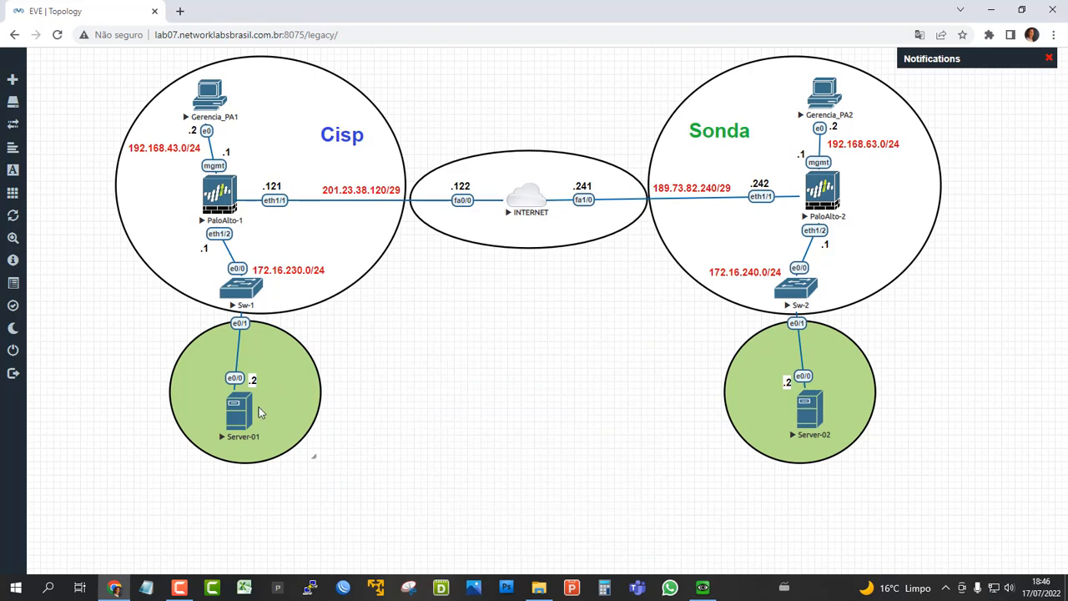
click(249, 413)
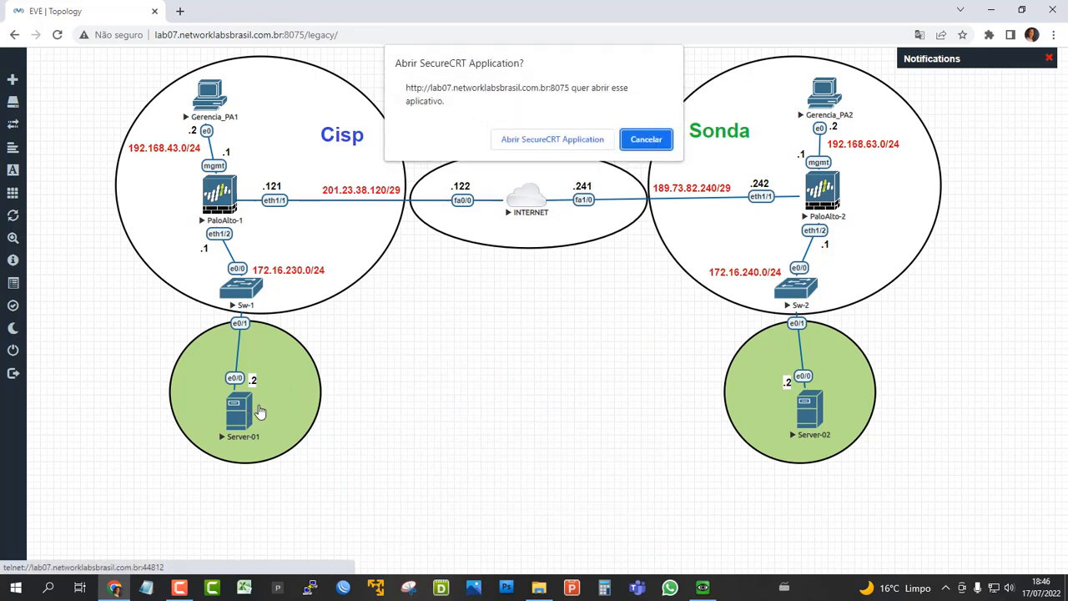
click(570, 139)
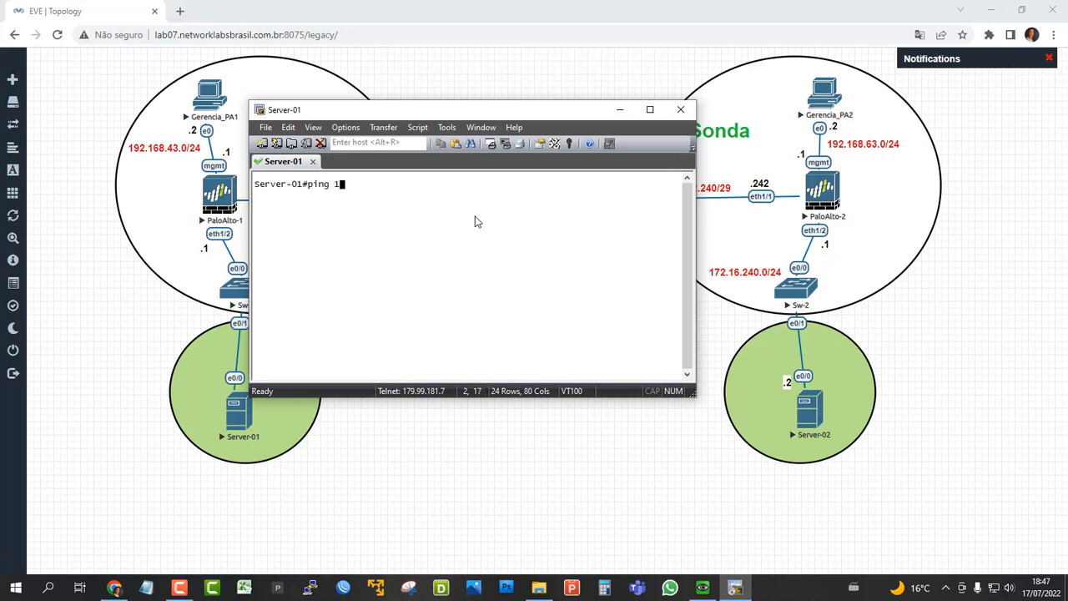
text(ping 172.16.240.2)
key(Return)
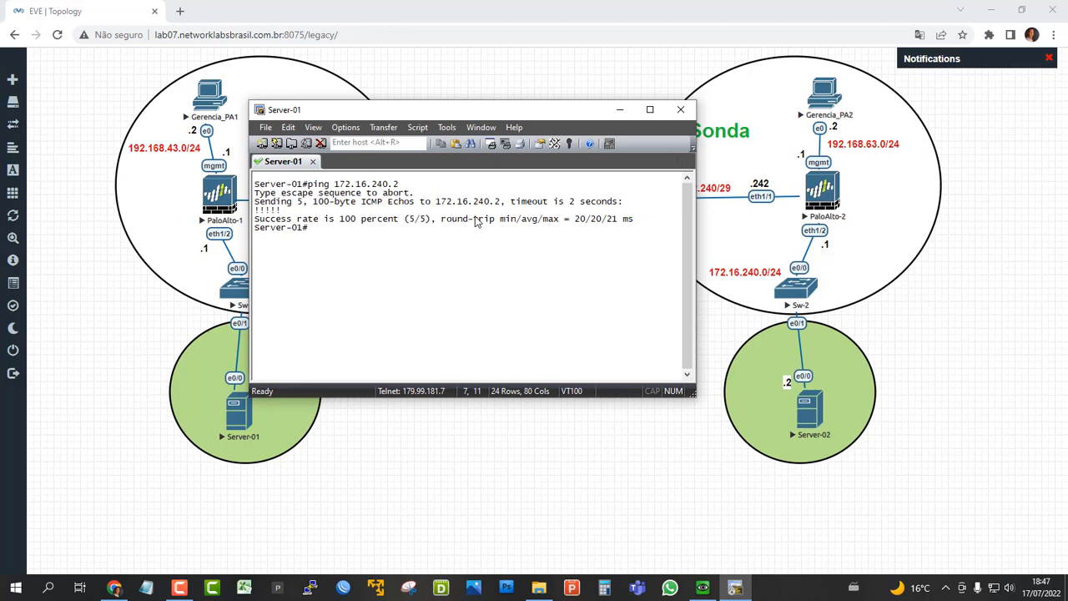
Ping 172.16.240.2 again from Server-01 with a repeat count of 10.
key(Up)
text(re)
key(Tab)
text(1)
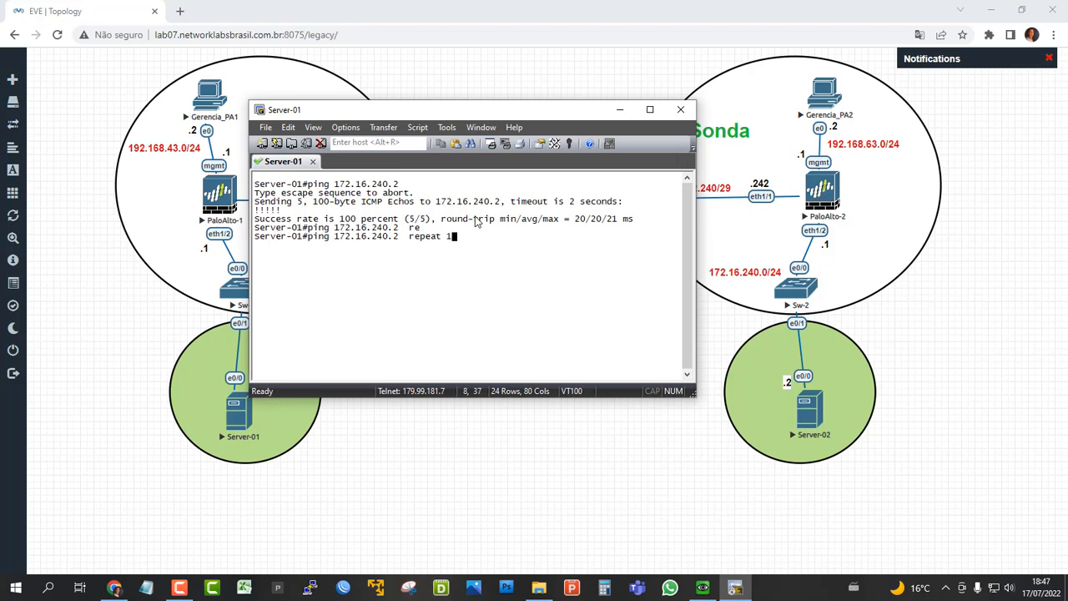
text(0)
key(Return)
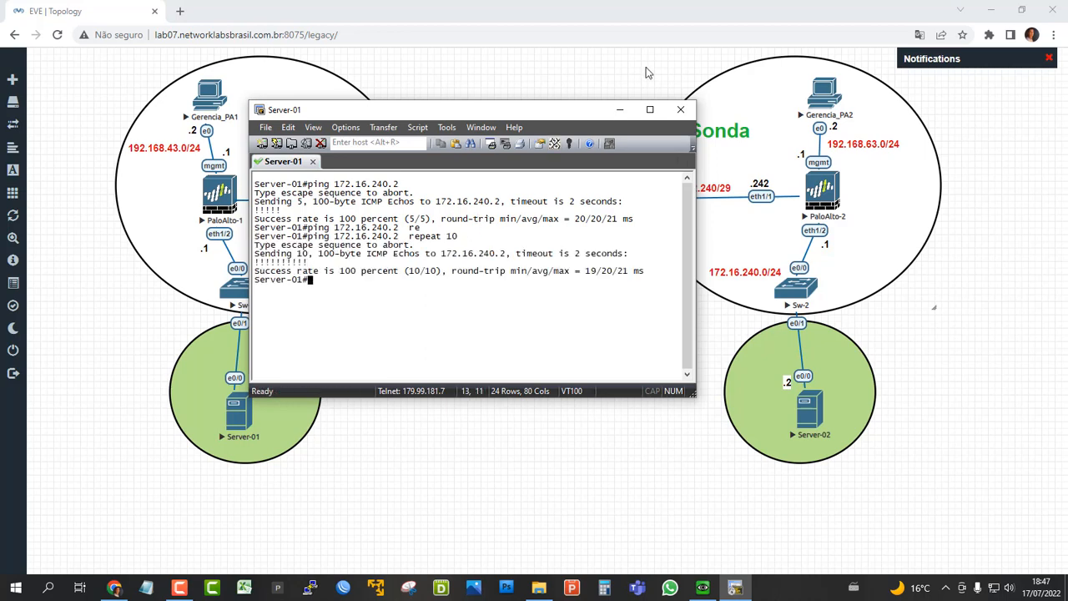
Disconnect from Server-01 and return to the Gerencia_PA1 session to check the IPSec tunnel and IKE status.
click(681, 109)
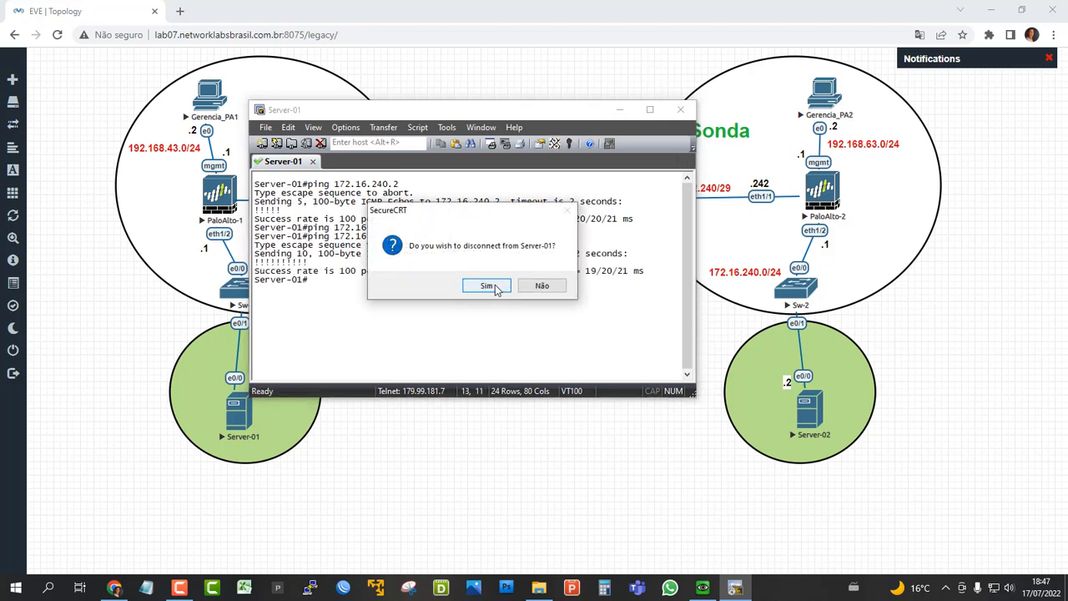
click(486, 286)
click(703, 588)
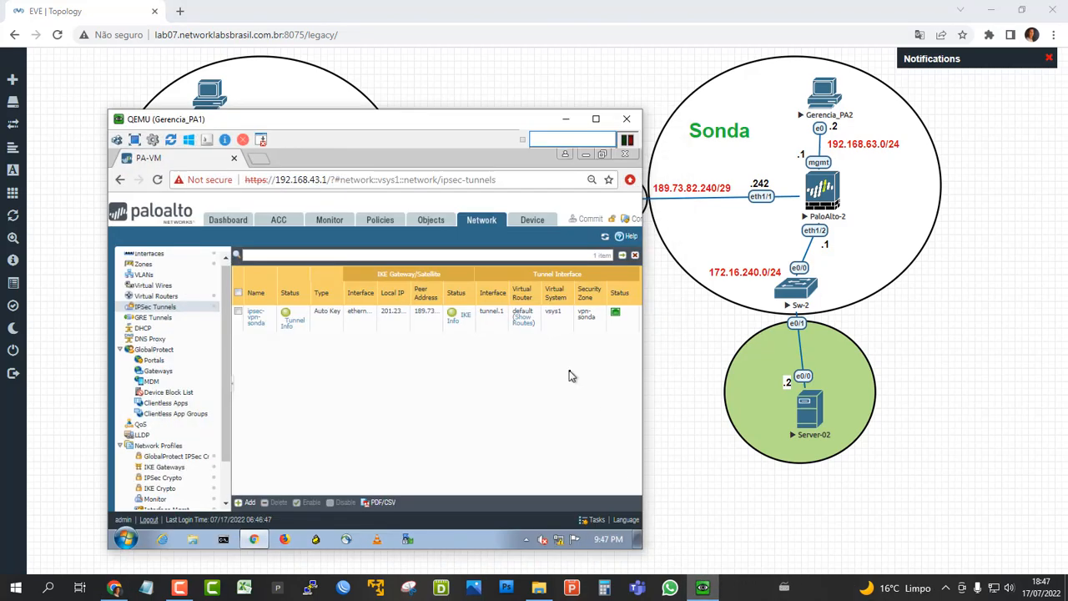
click(162, 307)
Examine the IKE phase-1 and phase-2 negotiation entries in the system log, and close the Gerencia_PA1 session.
click(339, 221)
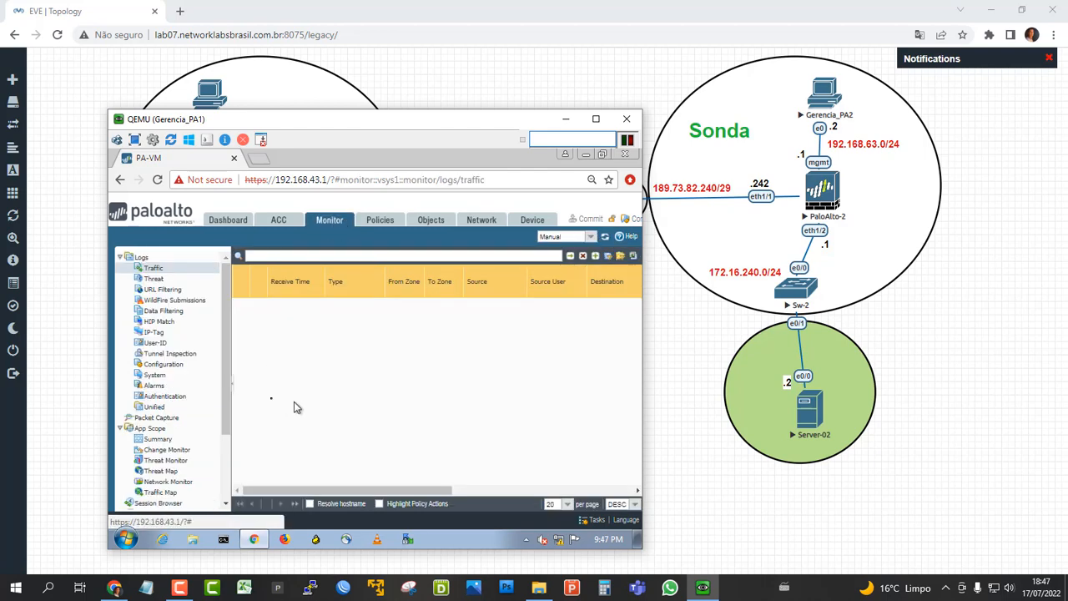
click(155, 375)
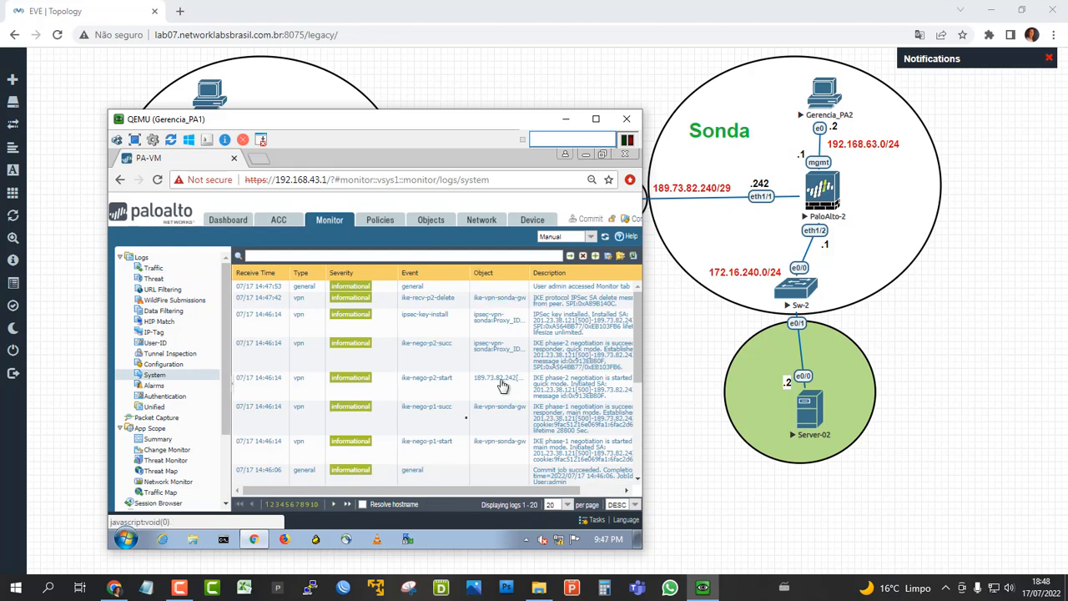
drag(409, 493, 455, 494)
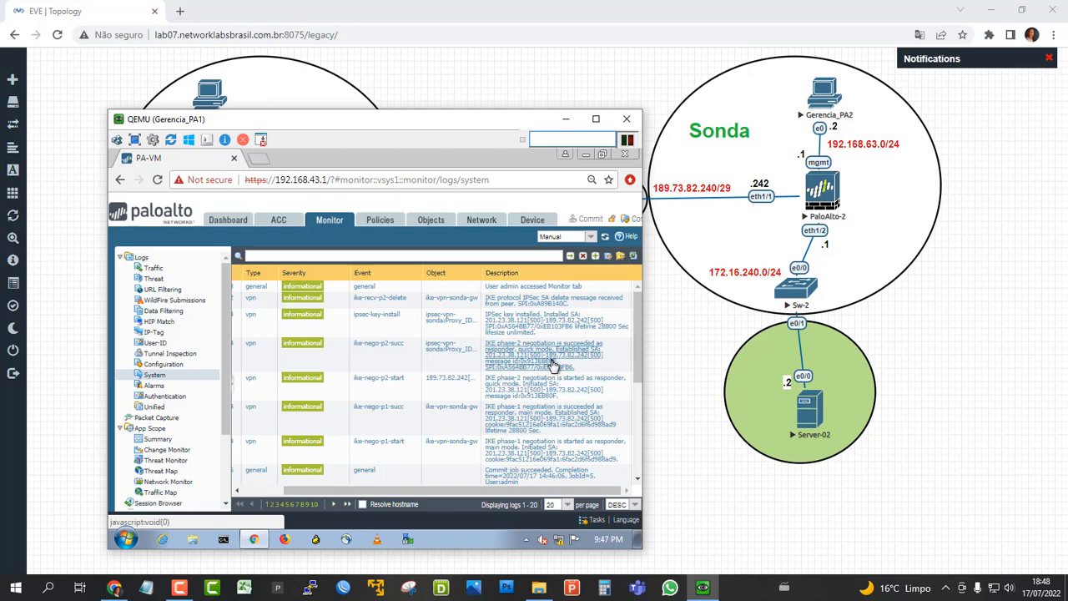
click(627, 118)
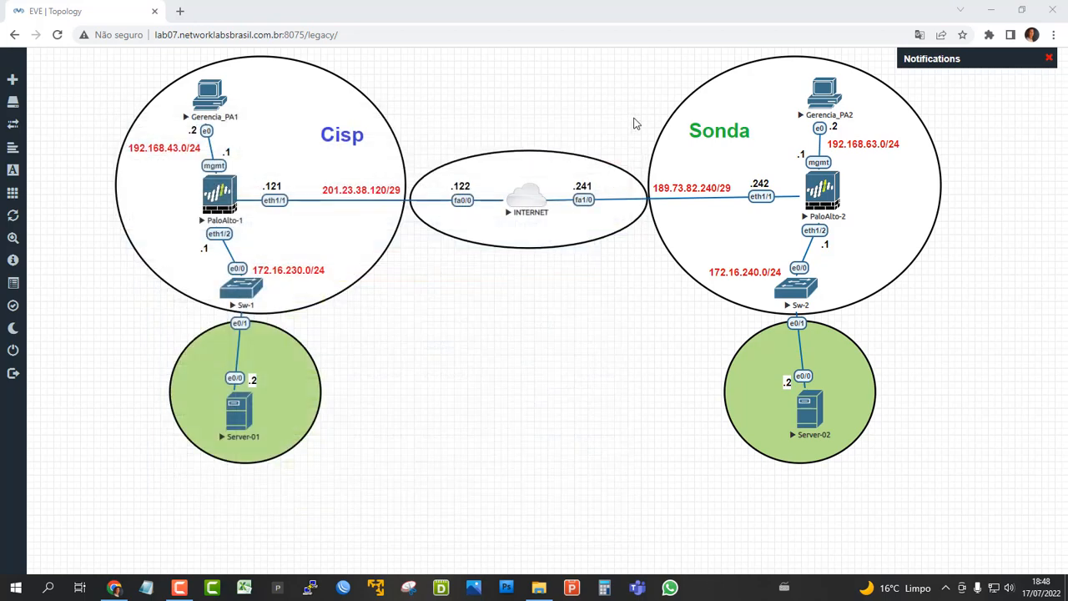